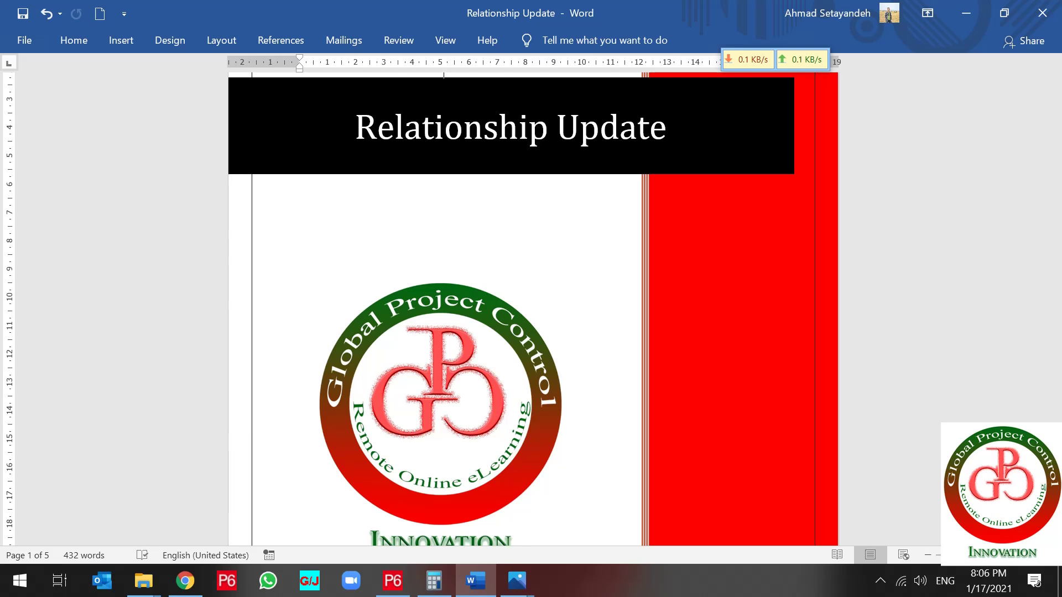
# Switch from the Word Relationship Update document to the NEWPROJ-6 Activities view in Primavera P6
pyautogui.click(393, 581)
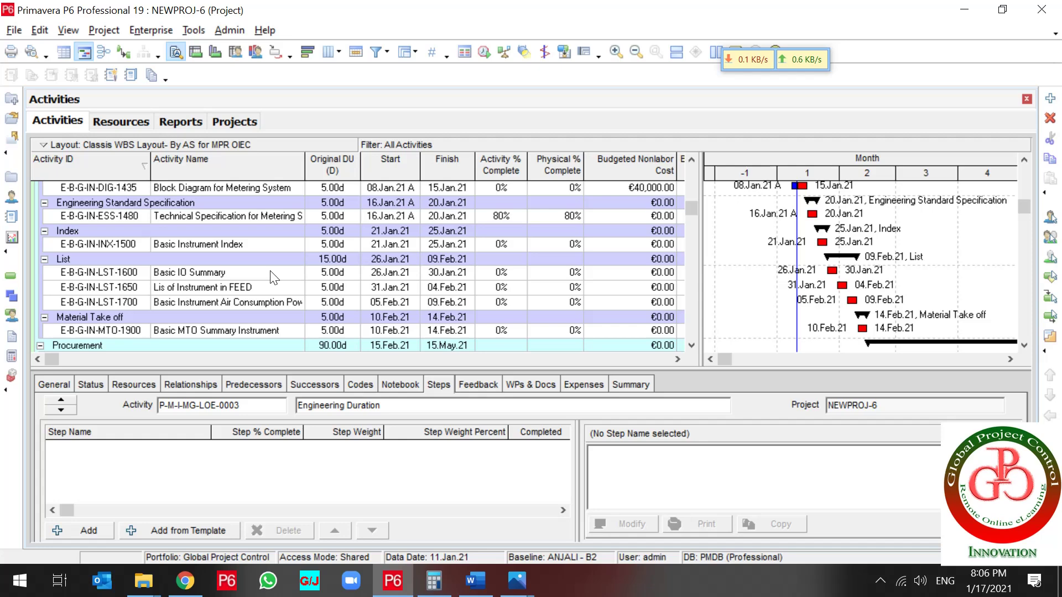
# Select the Basic IO Summary activity and show its predecessor and successor relationships
pyautogui.click(237, 302)
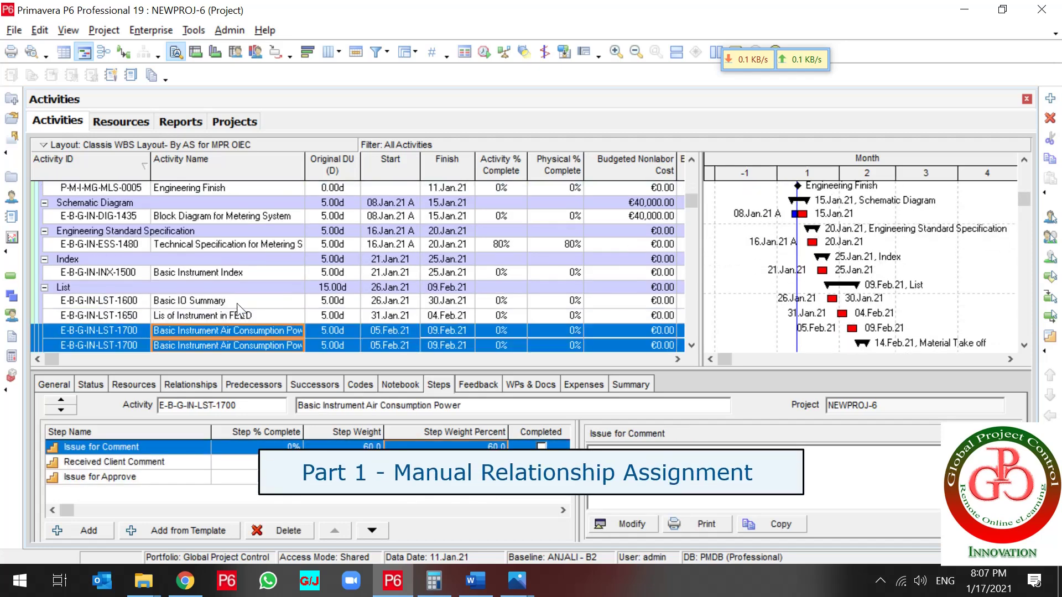
pyautogui.click(237, 272)
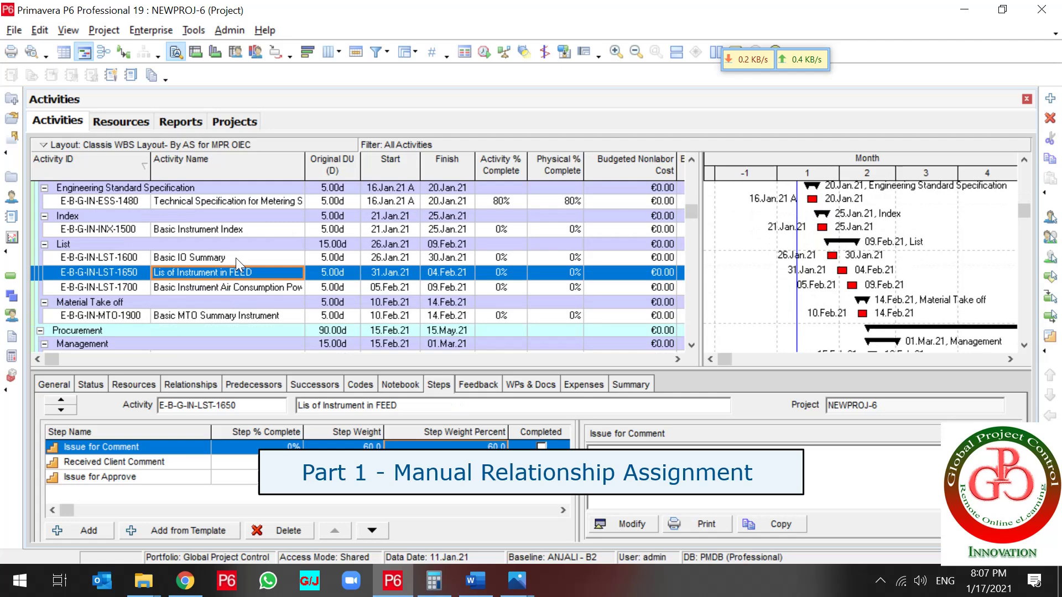
pyautogui.click(235, 257)
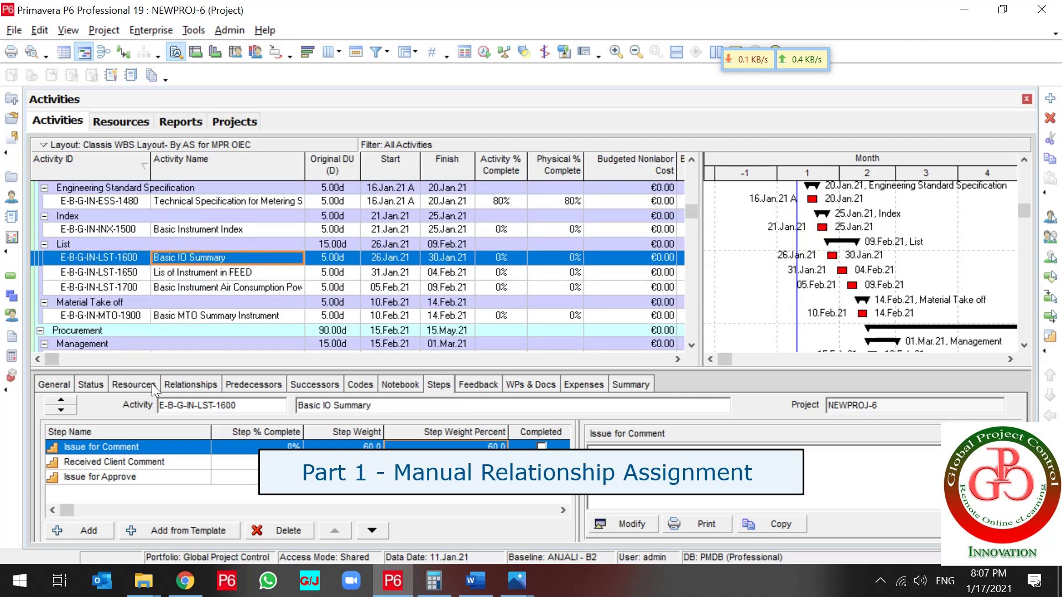
pyautogui.click(184, 383)
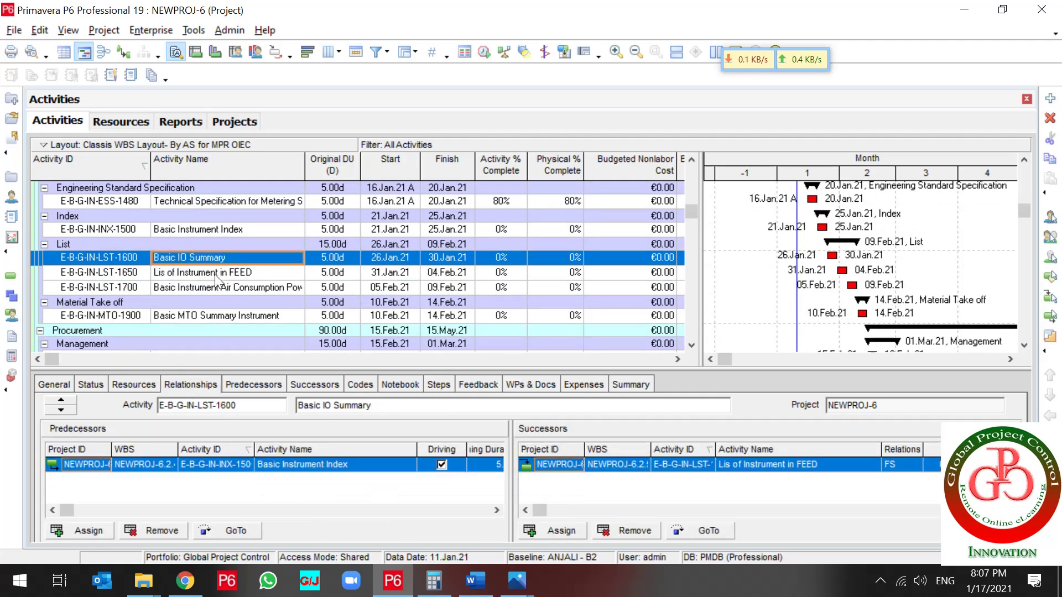
# Assign Basic Instrument Index (E-B-G-IN-INX-1500) as an additional predecessor of Basic IO Summary
pyautogui.click(94, 535)
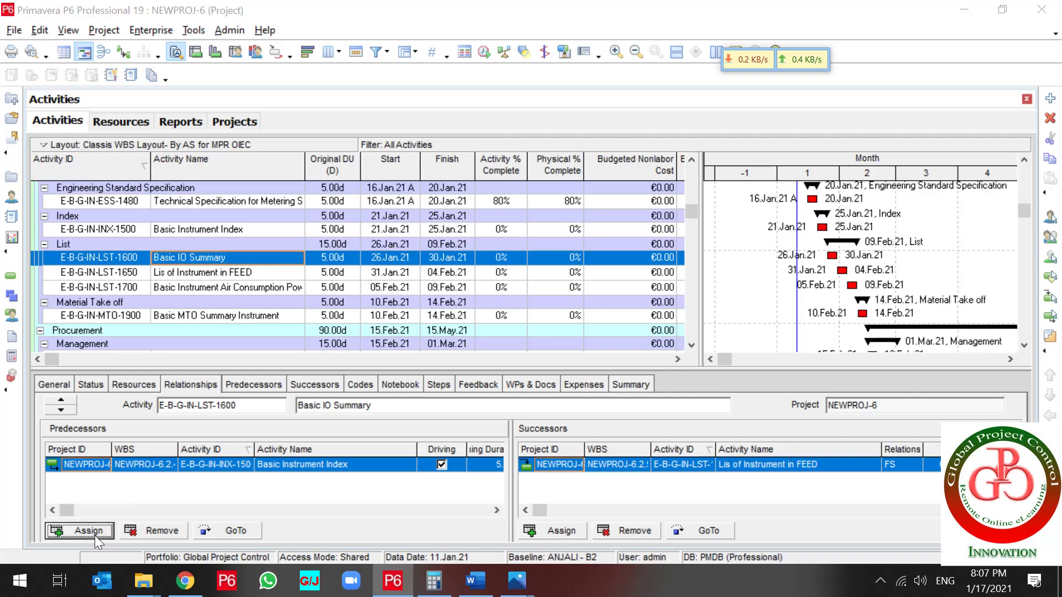
pyautogui.click(475, 454)
pyautogui.scroll(-5, 510, 483)
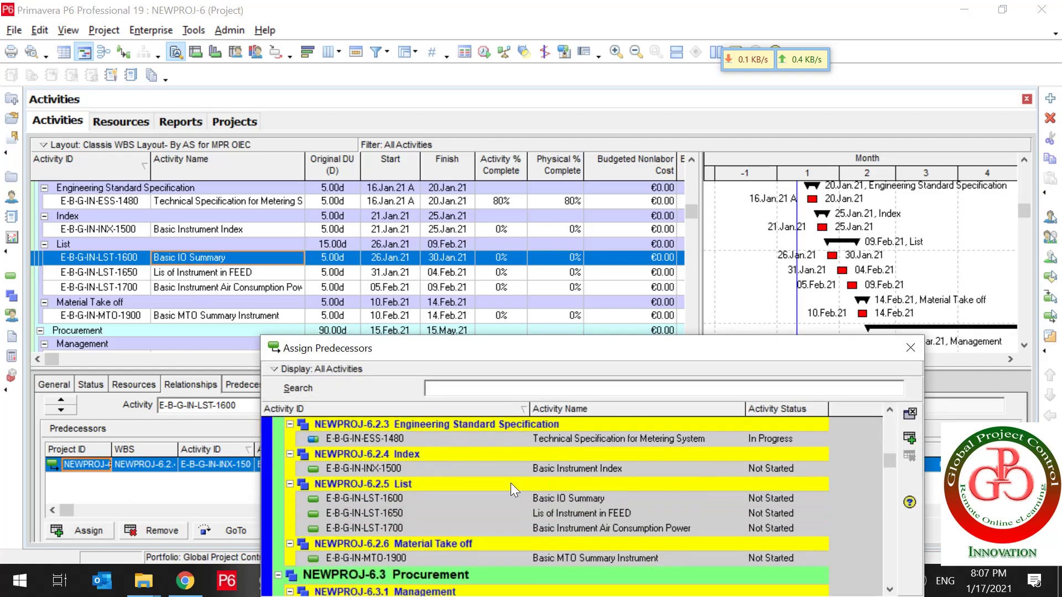
pyautogui.scroll(3, 513, 484)
pyautogui.scroll(4, 512, 483)
pyautogui.scroll(-2, 512, 484)
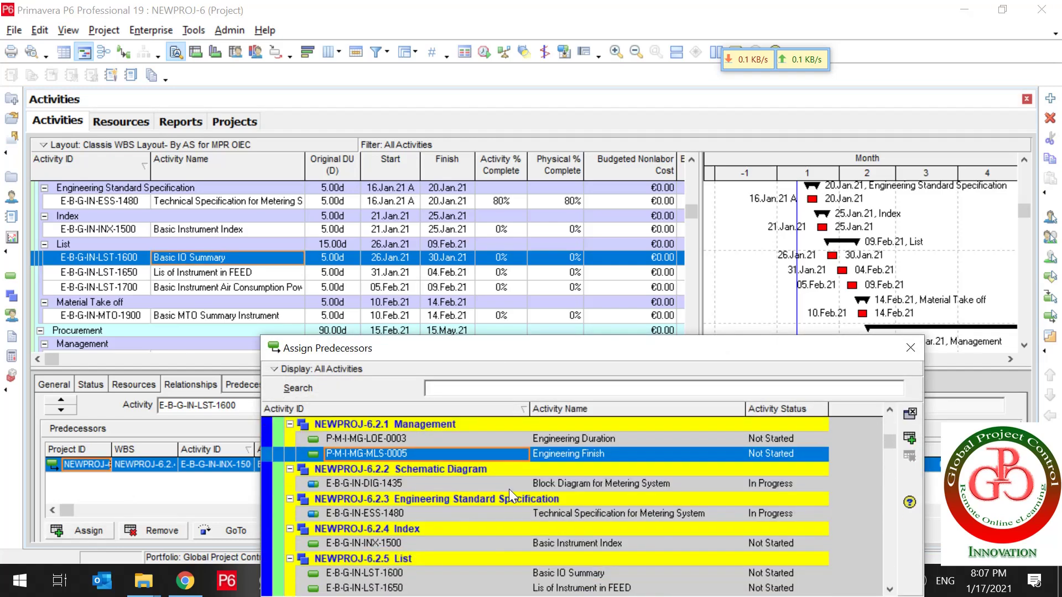
pyautogui.scroll(2, 424, 484)
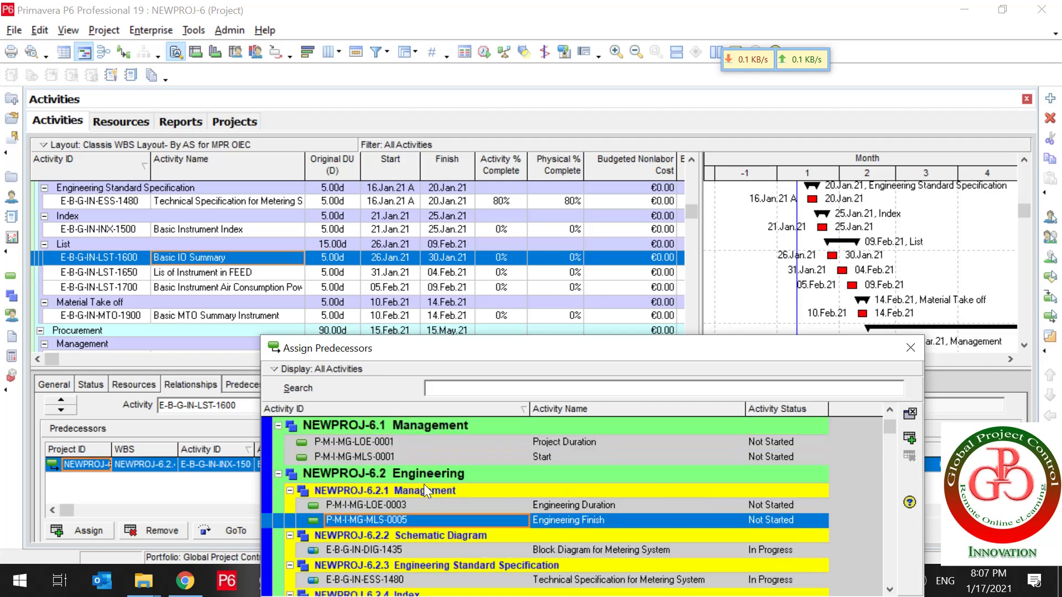
pyautogui.scroll(-5, 424, 483)
pyautogui.scroll(2, 424, 483)
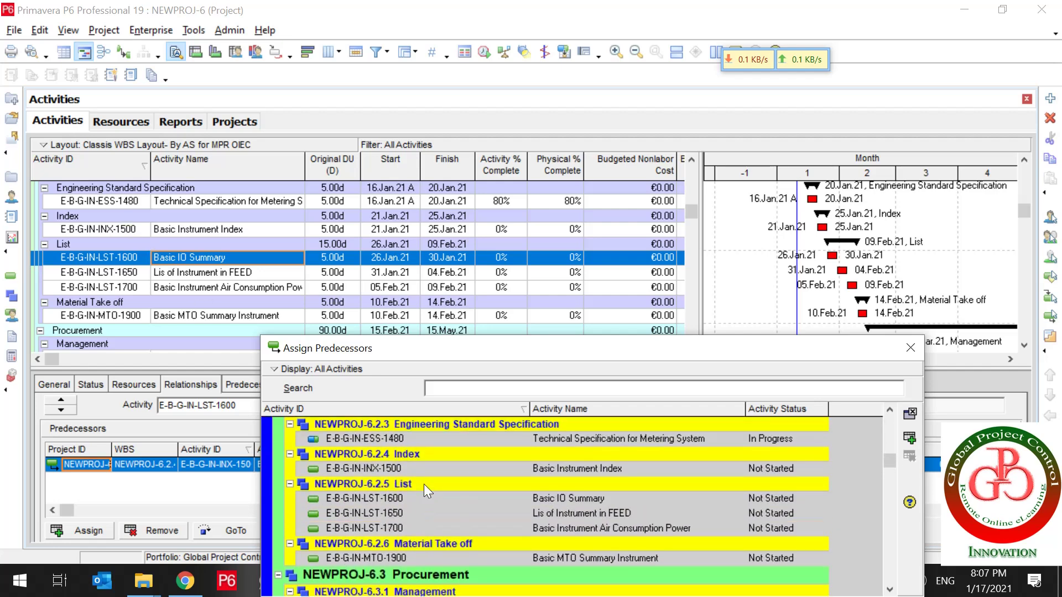
pyautogui.click(384, 469)
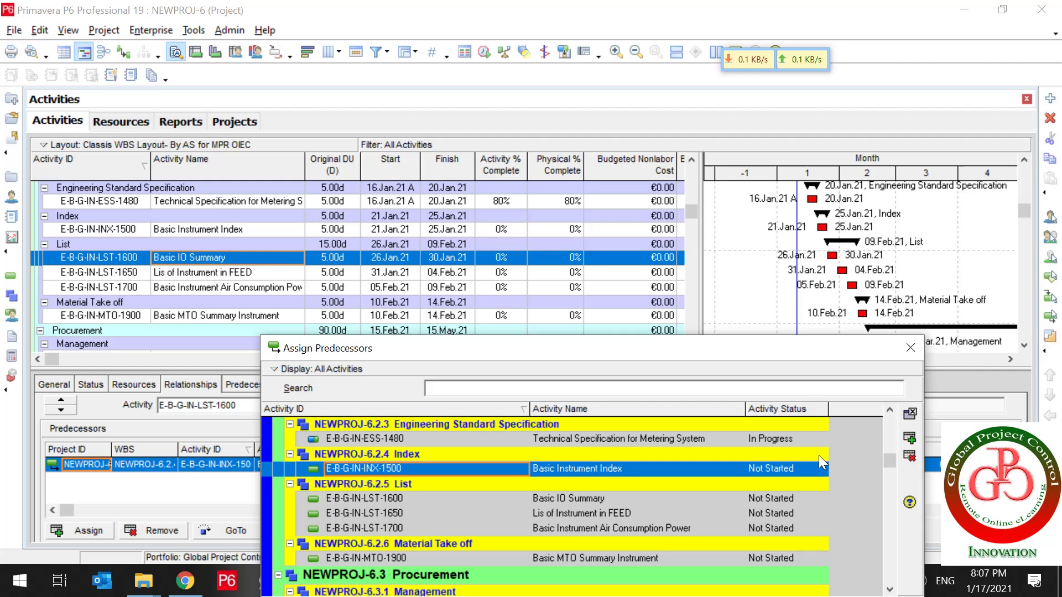
pyautogui.click(912, 416)
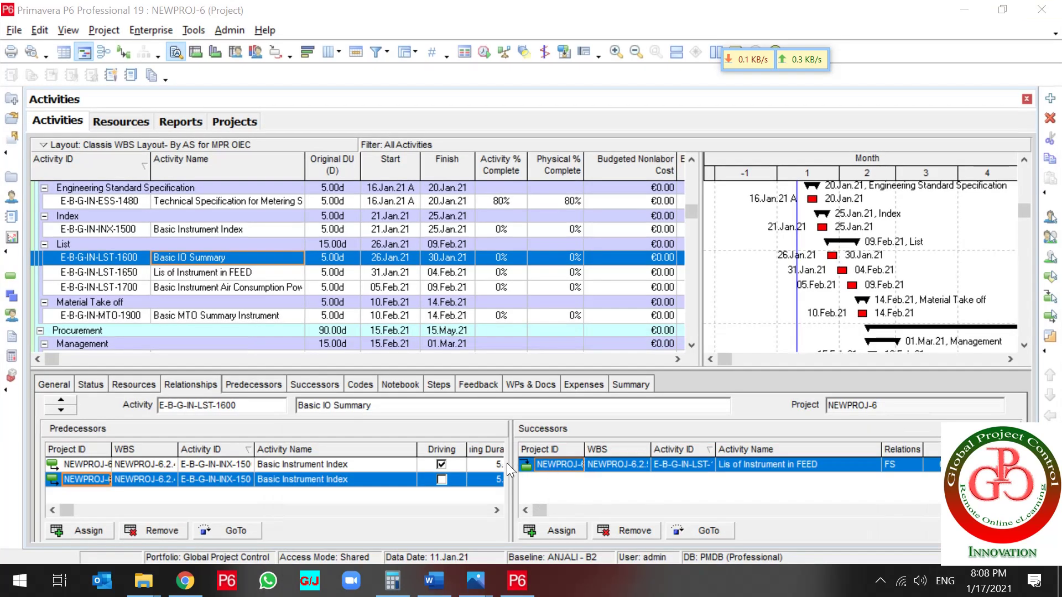
# Widen the Predecessors grid to reveal more columns and reschedule the project
pyautogui.moveTo(510, 464); pyautogui.dragTo(646, 477)
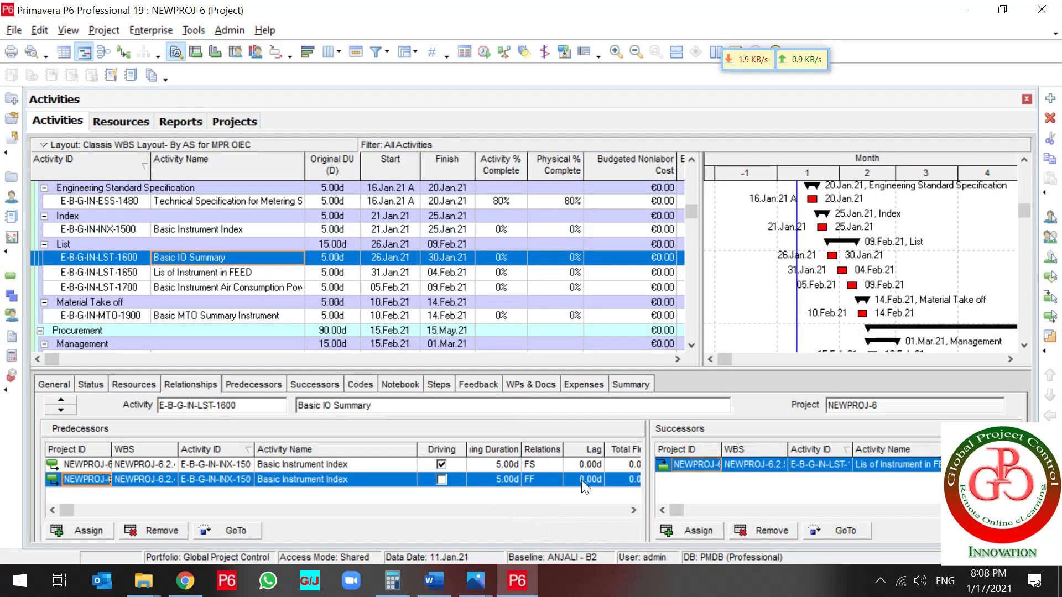
pyautogui.click(534, 480)
pyautogui.click(484, 51)
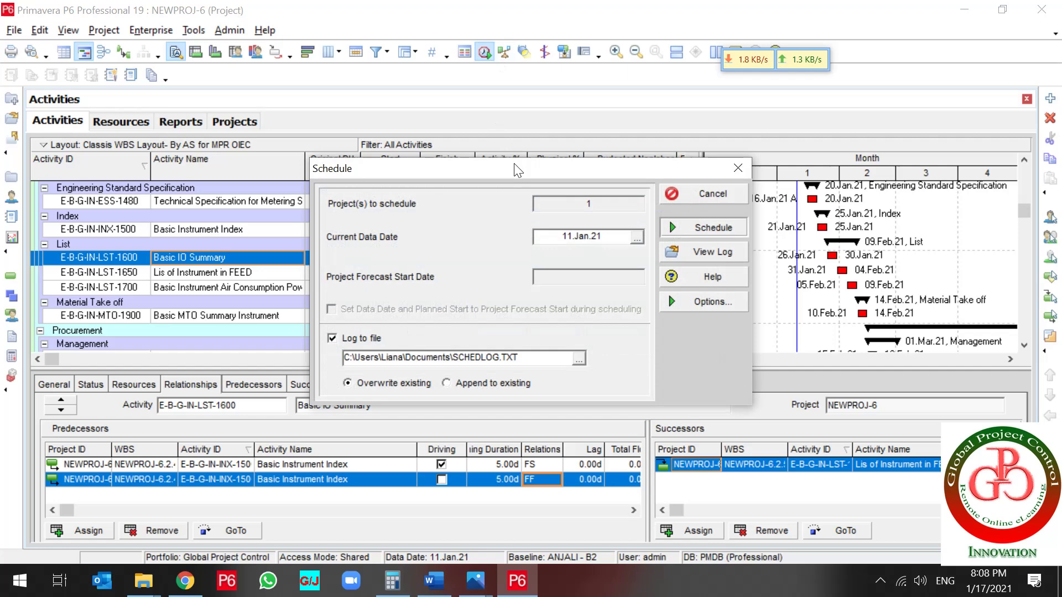
pyautogui.press('Return')
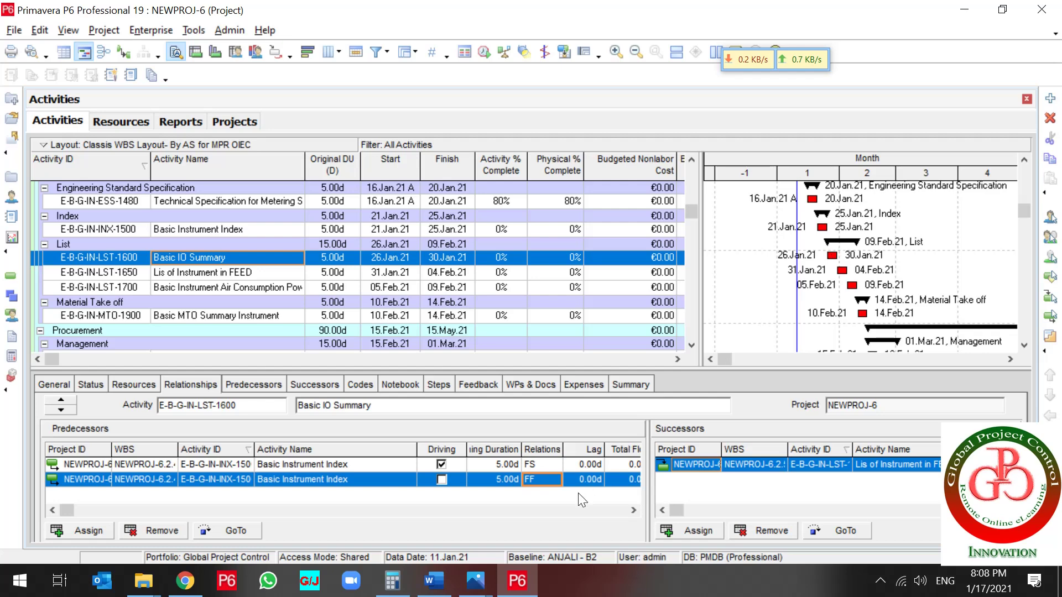
# Change the second Basic Instrument Index link from FF to SS, keeping 0.00d lag
pyautogui.click(546, 480)
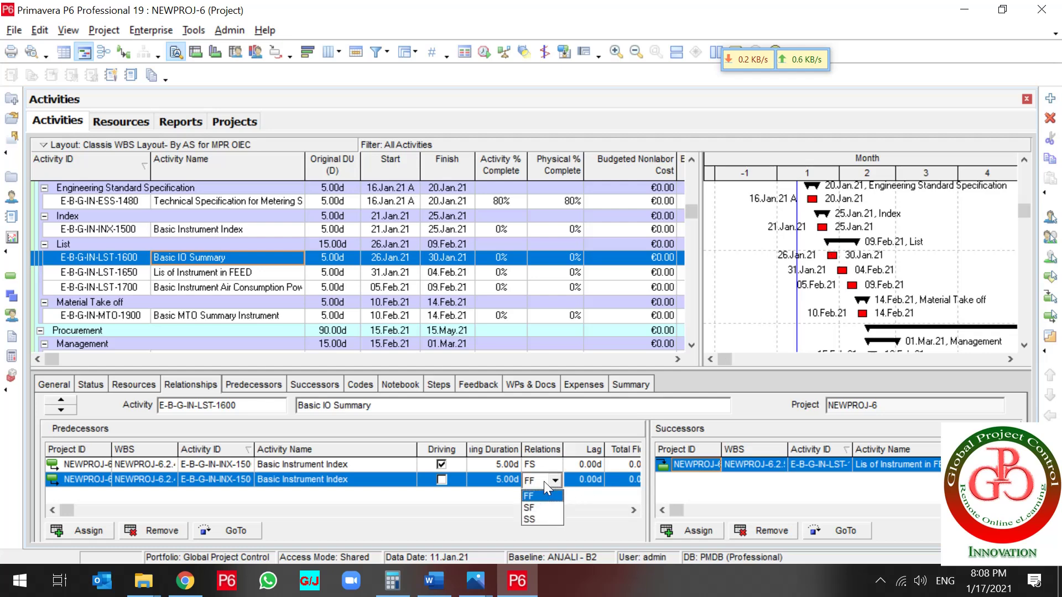
pyautogui.click(545, 481)
pyautogui.click(546, 463)
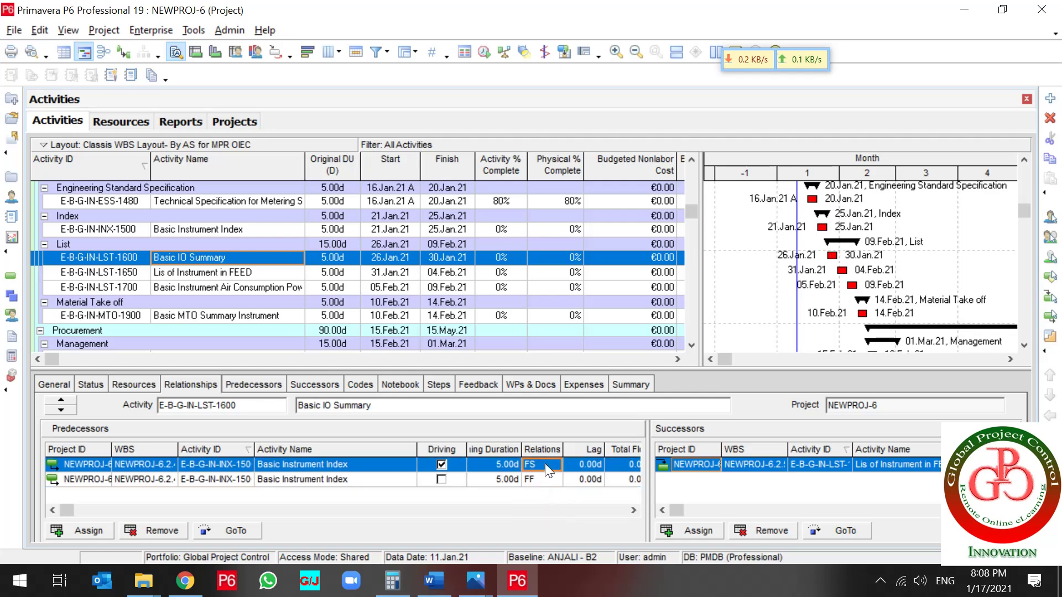
pyautogui.click(547, 480)
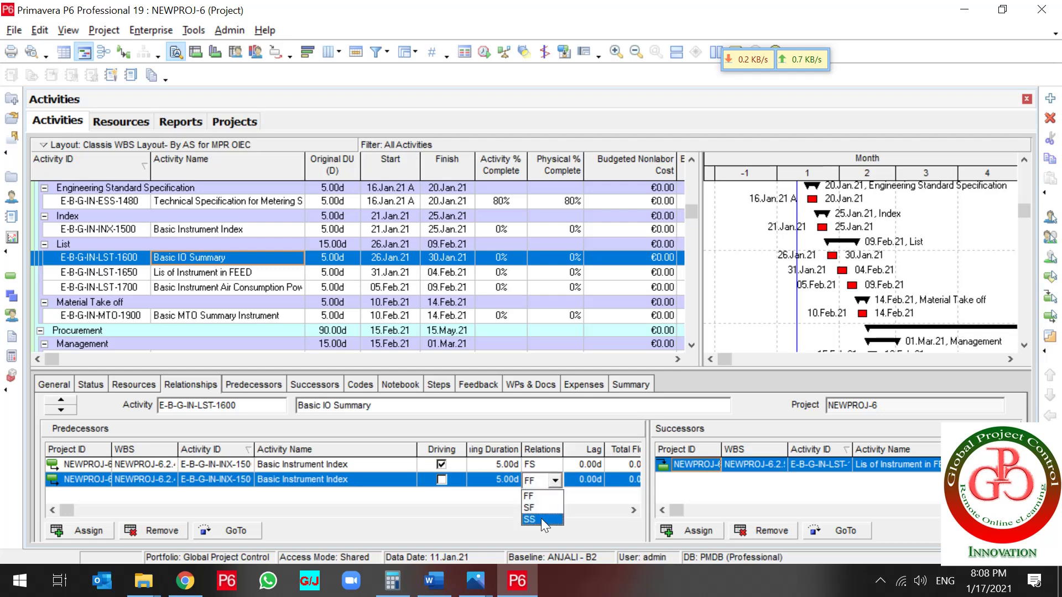
pyautogui.click(541, 519)
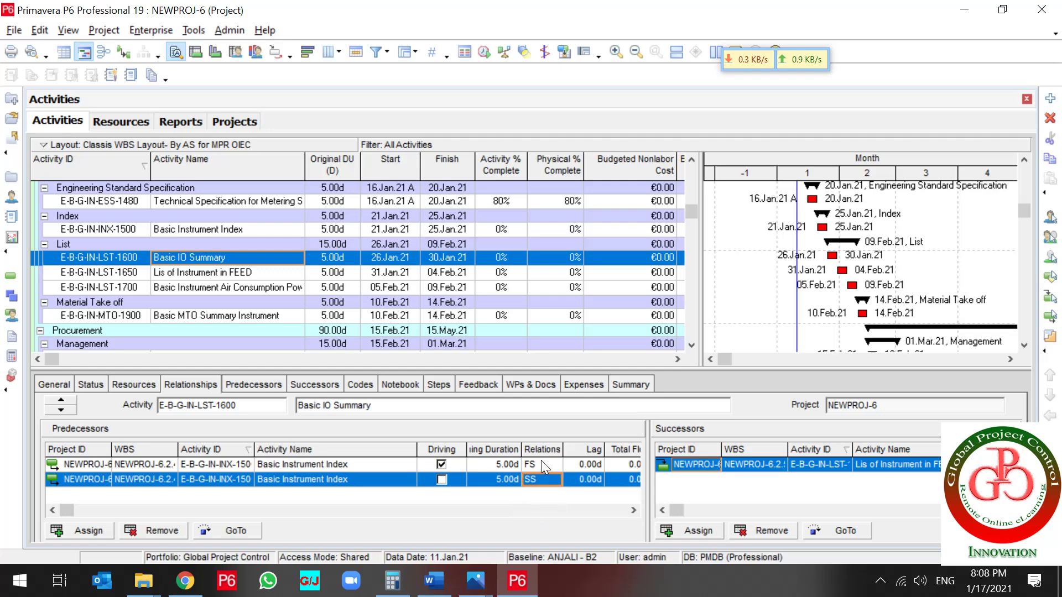
pyautogui.click(586, 466)
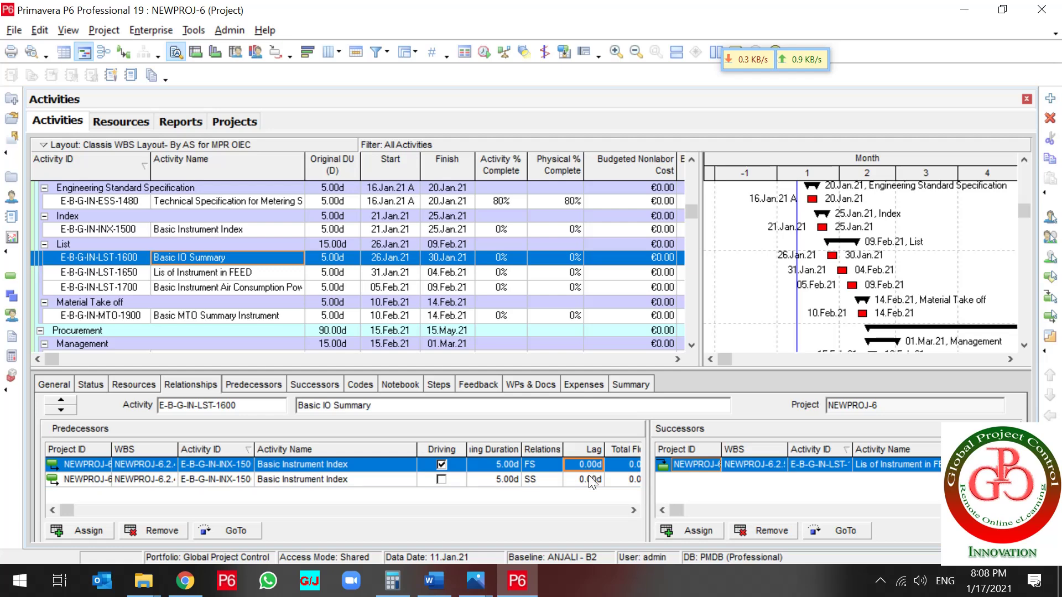
pyautogui.click(195, 273)
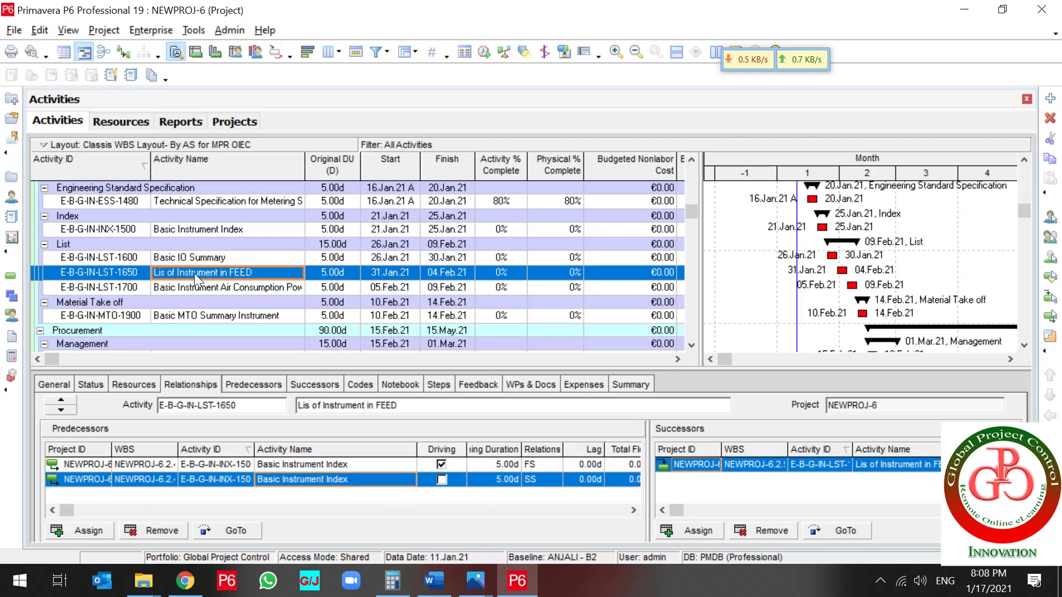
# Try an SS link from Inquiry preparation to Inquiry issuance, reschedule, then revert it to FS
pyautogui.click(196, 288)
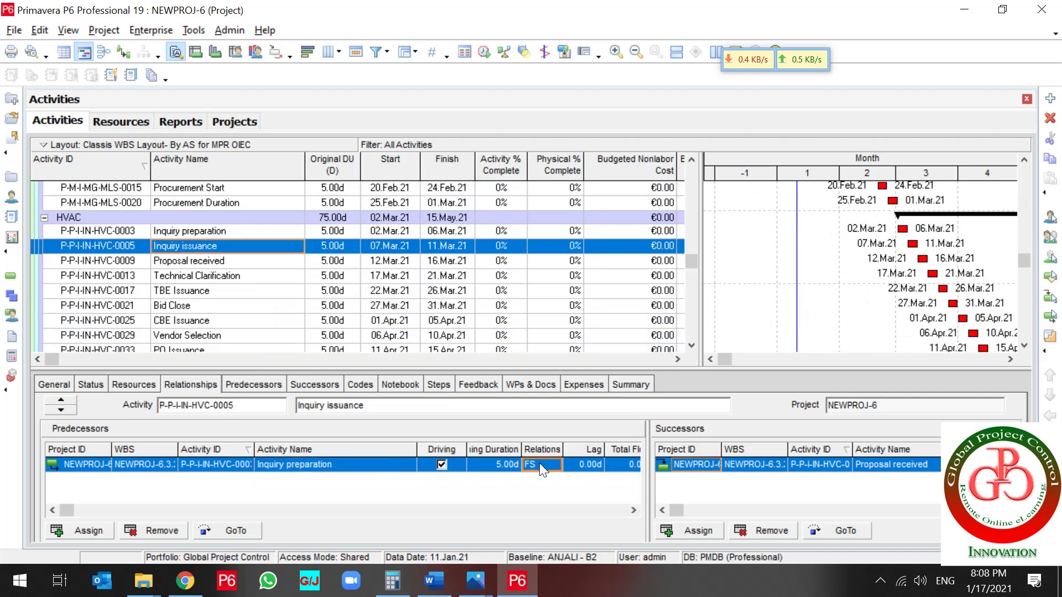
pyautogui.click(540, 465)
pyautogui.click(540, 511)
pyautogui.click(484, 51)
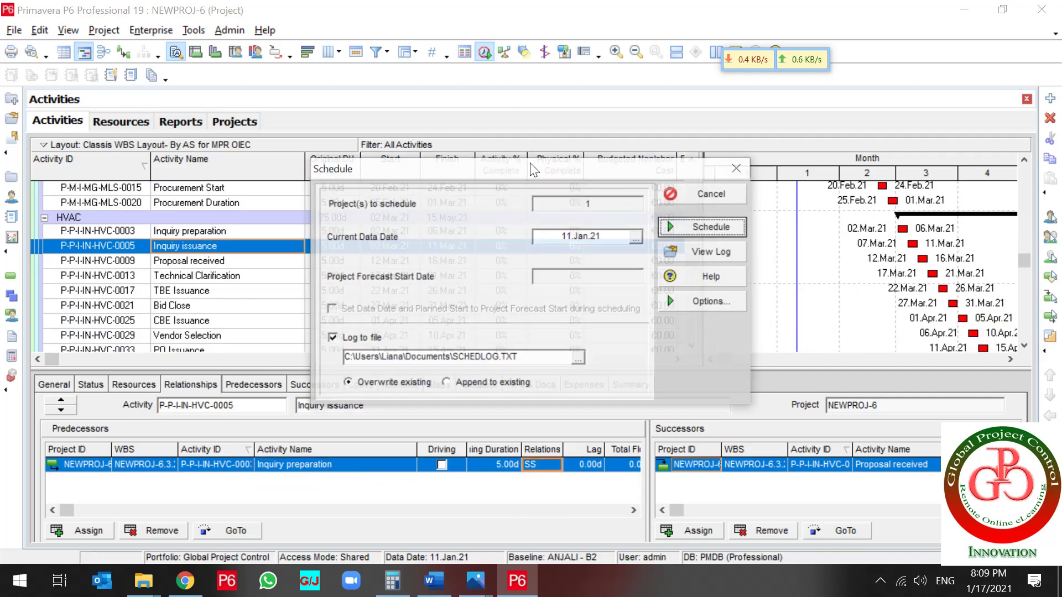
pyautogui.click(712, 225)
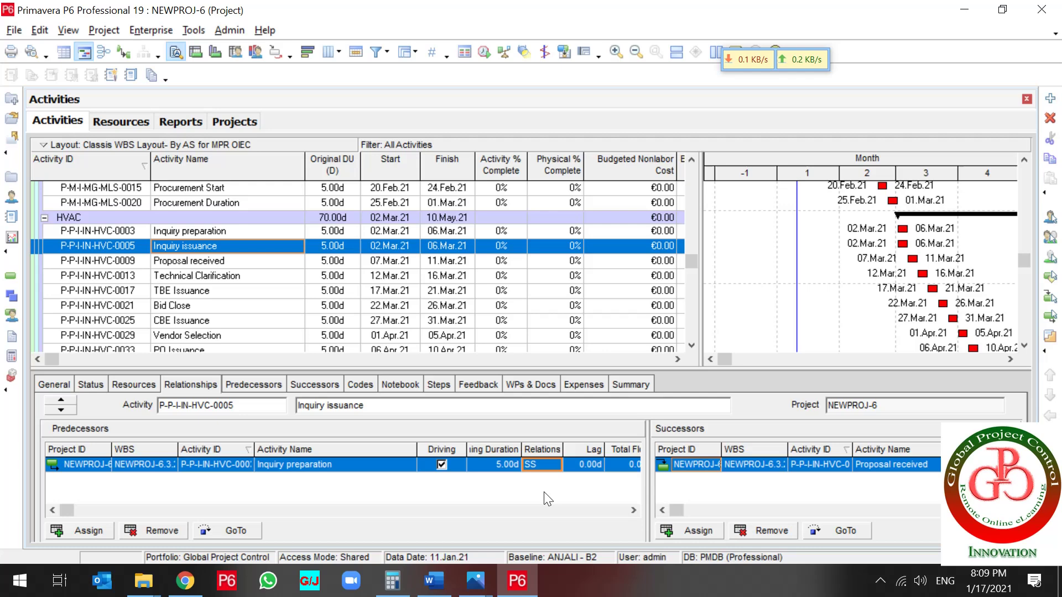
pyautogui.click(546, 467)
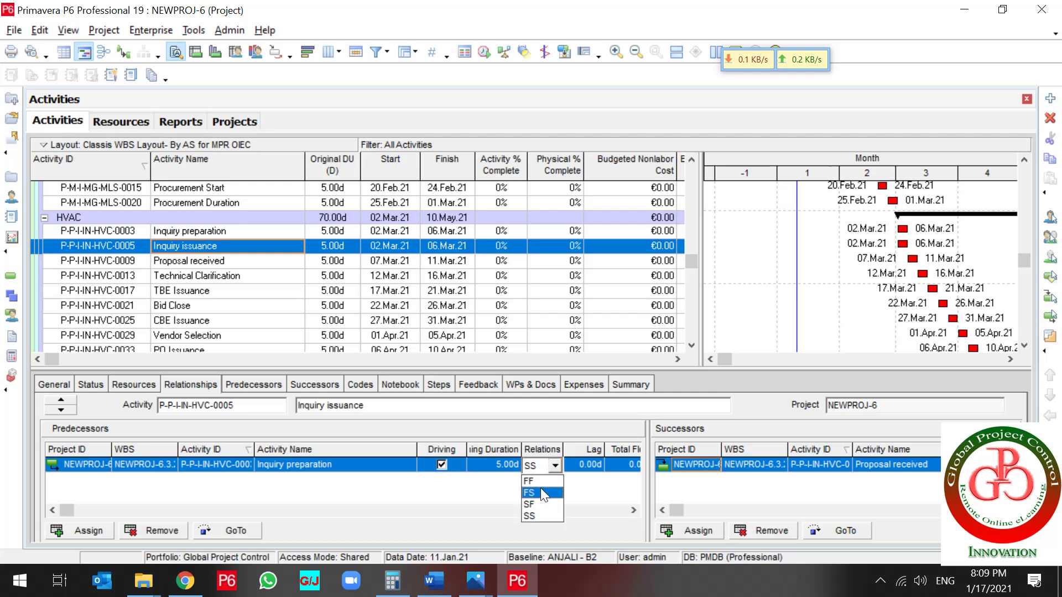
pyautogui.click(542, 492)
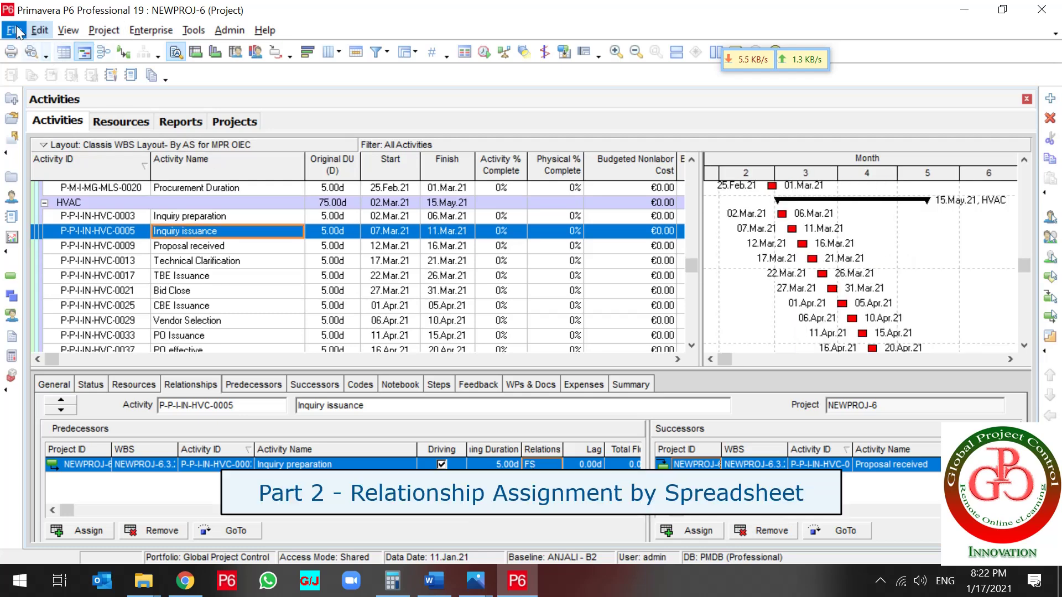
# Start an XLSX spreadsheet export of NEWPROJ-6's Activity Relationships, advancing to template selection
pyautogui.click(17, 30)
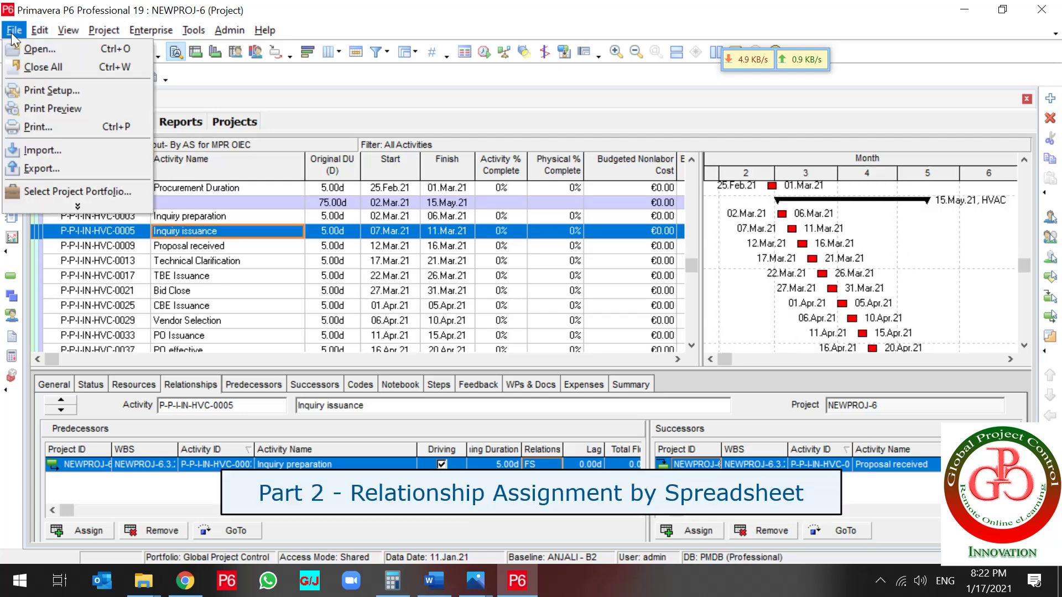
pyautogui.click(85, 167)
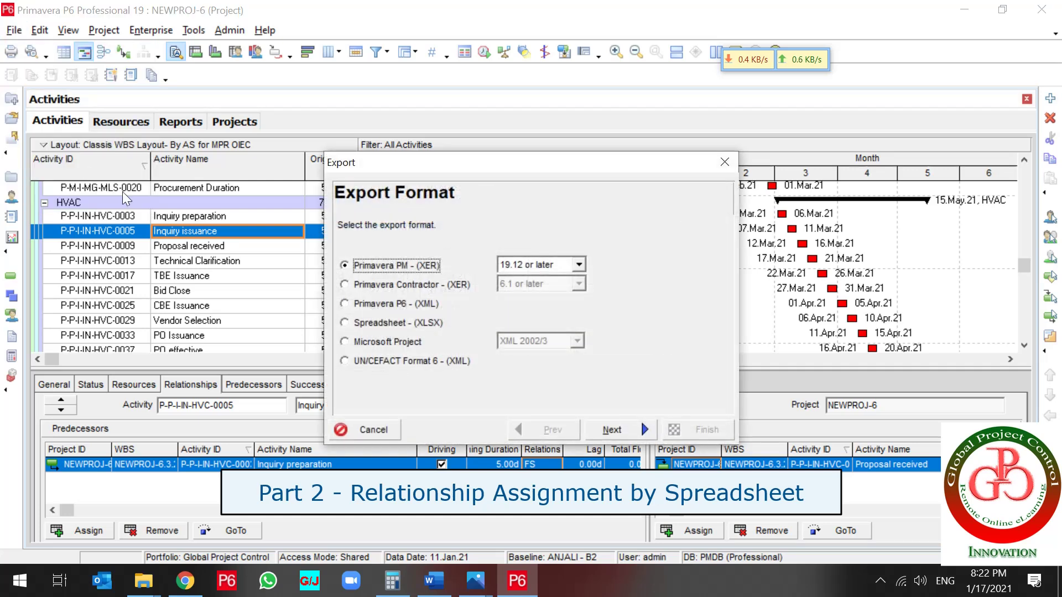
pyautogui.click(387, 324)
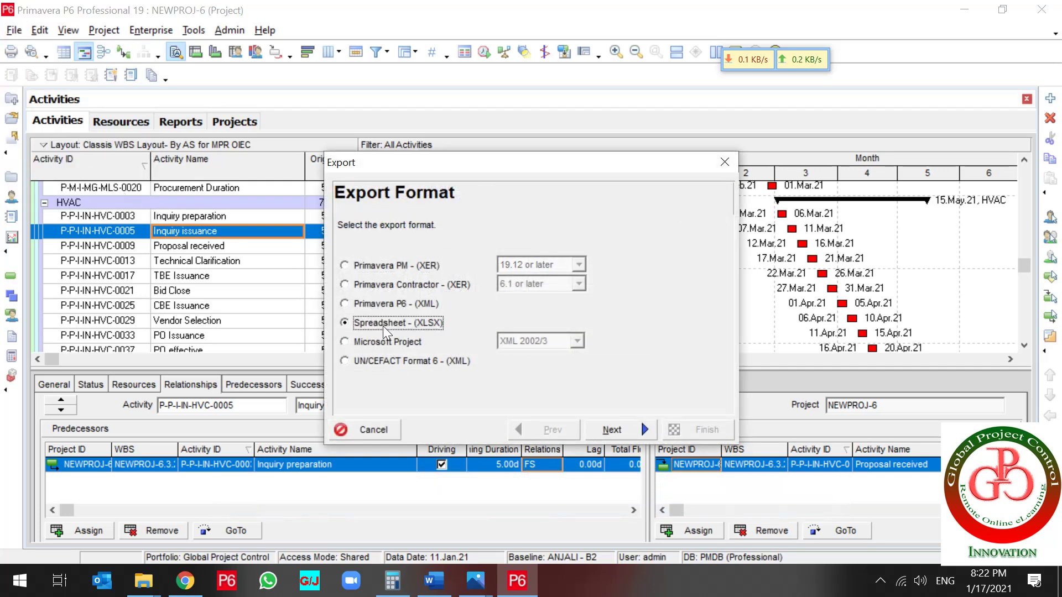
pyautogui.click(612, 430)
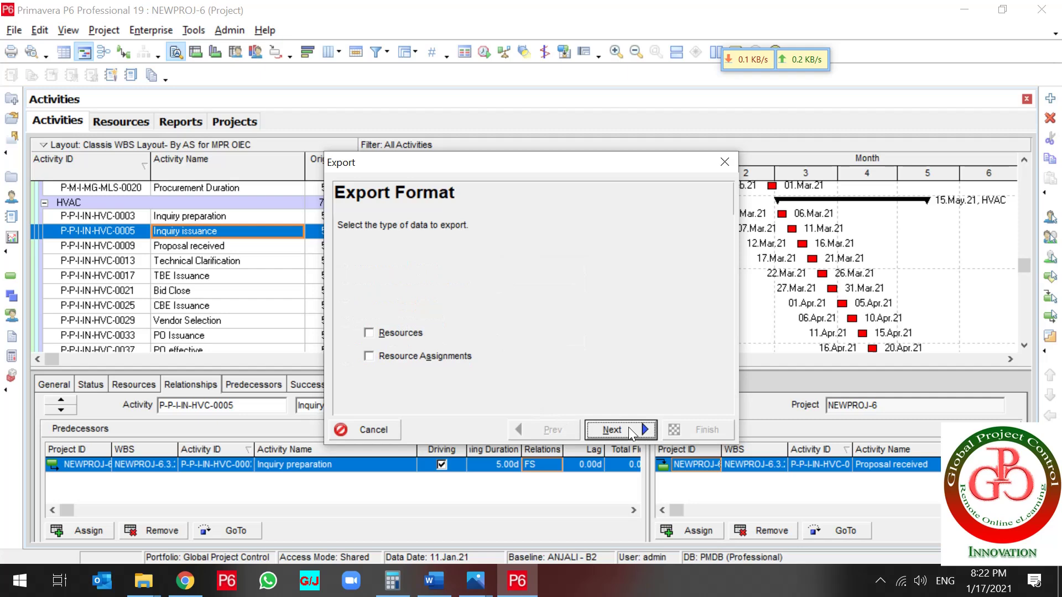
pyautogui.click(422, 287)
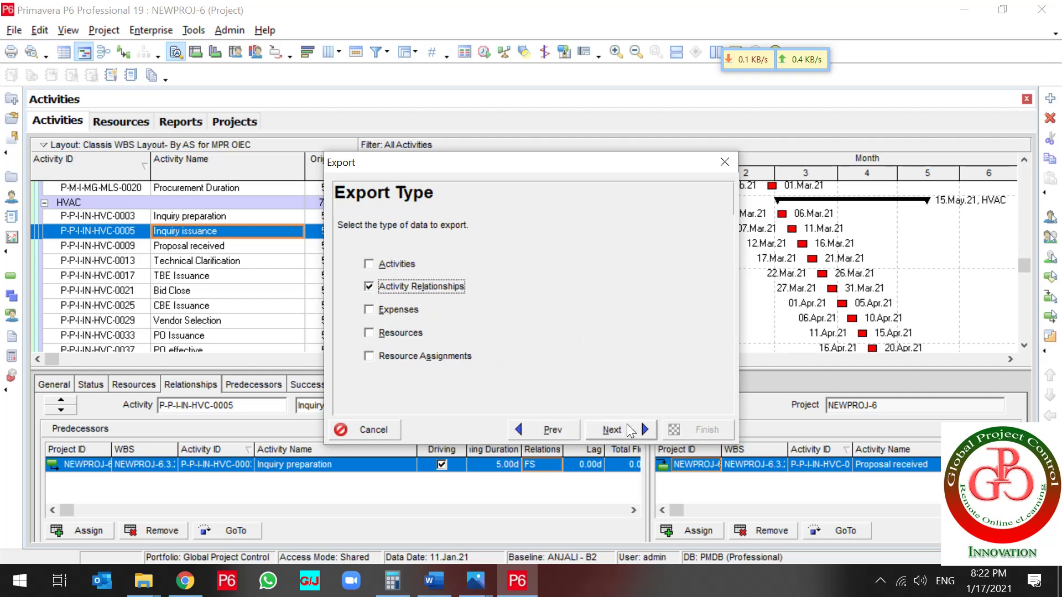
pyautogui.click(640, 434)
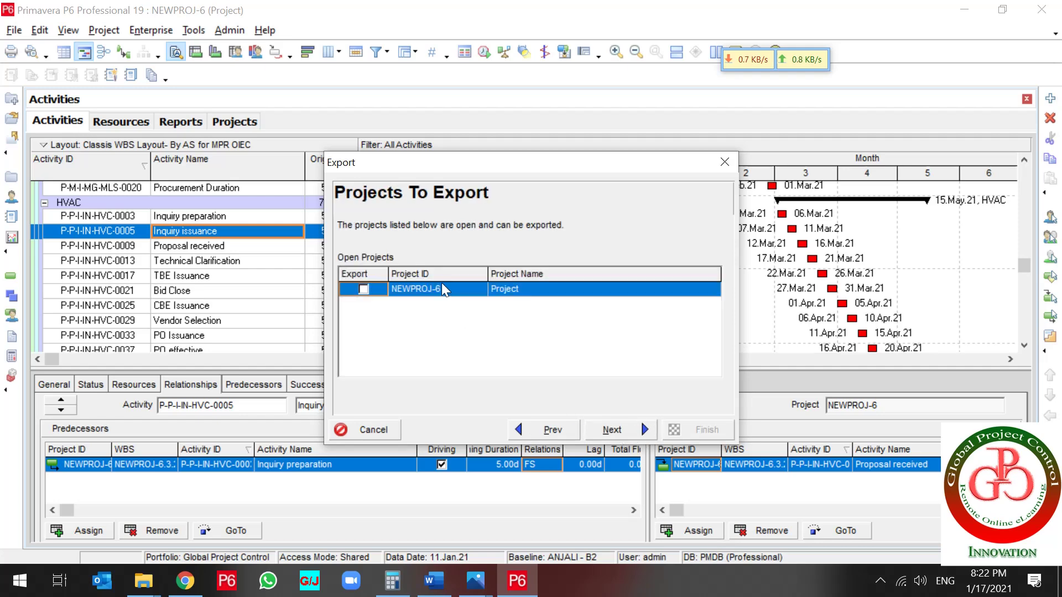
pyautogui.click(363, 289)
pyautogui.click(623, 432)
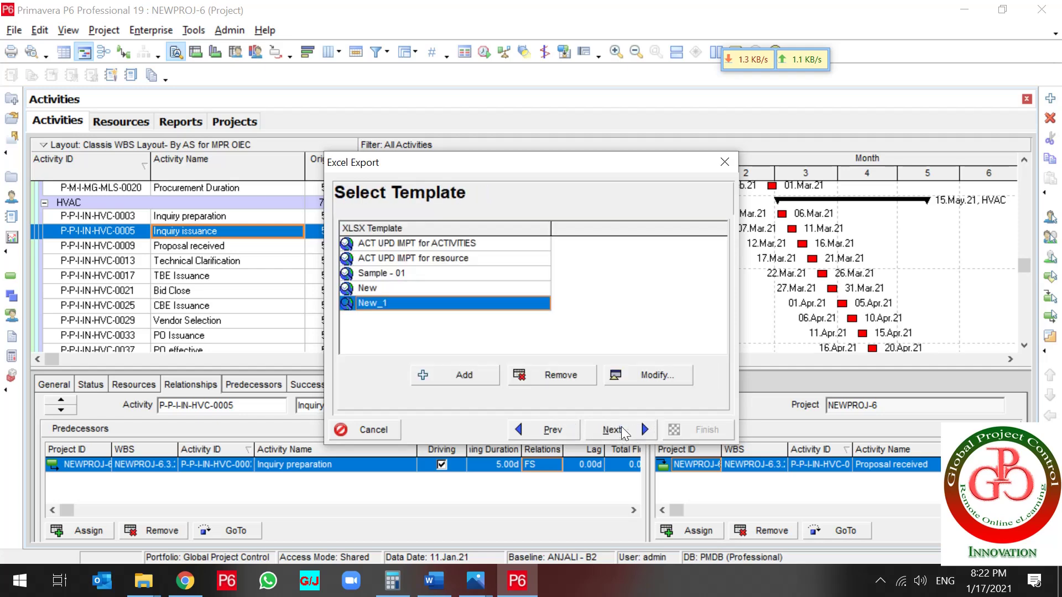
# Edit template New_1, select all its chosen relationship columns, and accept the settings
pyautogui.click(648, 376)
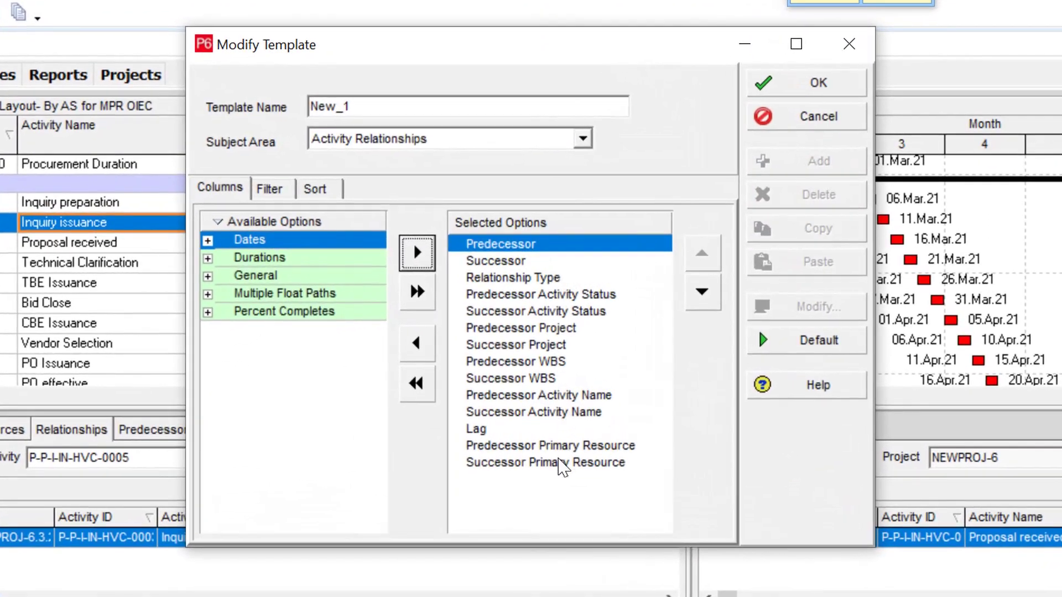
pyautogui.keyDown('shift'); pyautogui.click(556, 454); pyautogui.keyUp('shift')
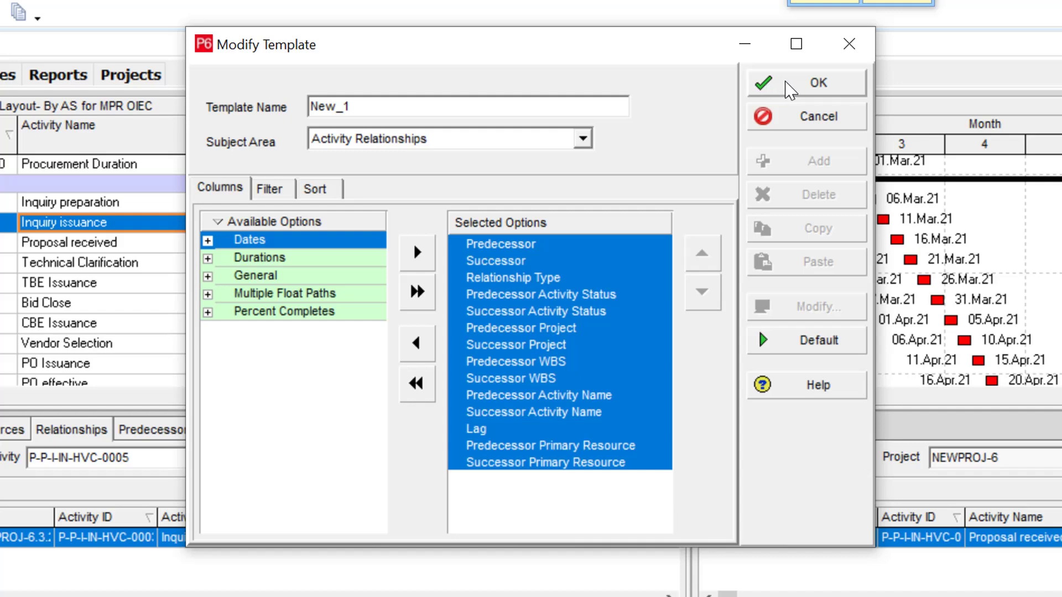
pyautogui.click(791, 88)
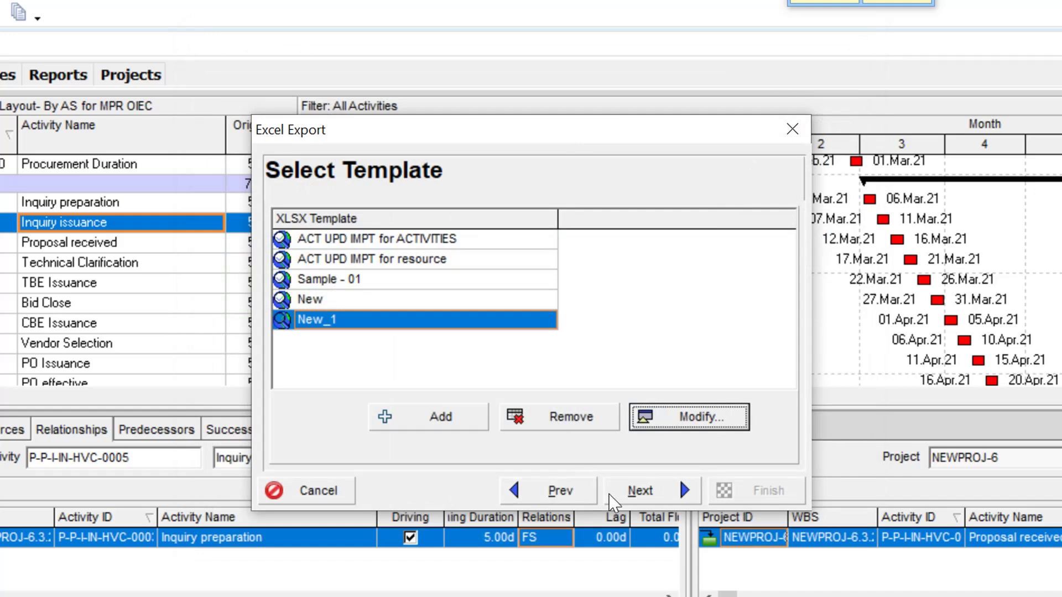
# Export the relationships into the NEWPROJ-6-Activity Relationships workbook and dismiss the success message
pyautogui.click(656, 497)
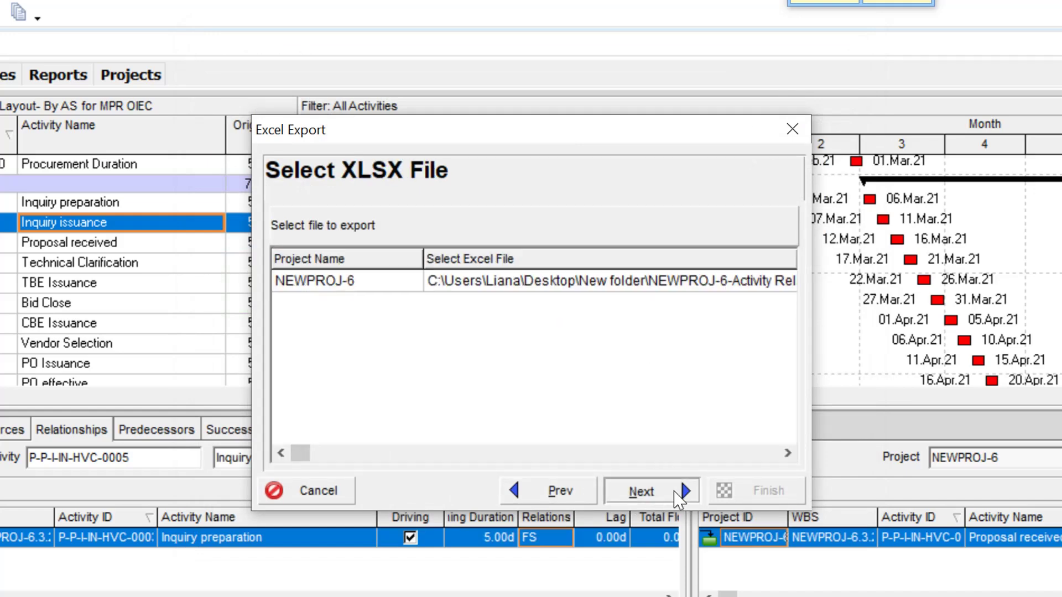
pyautogui.click(637, 282)
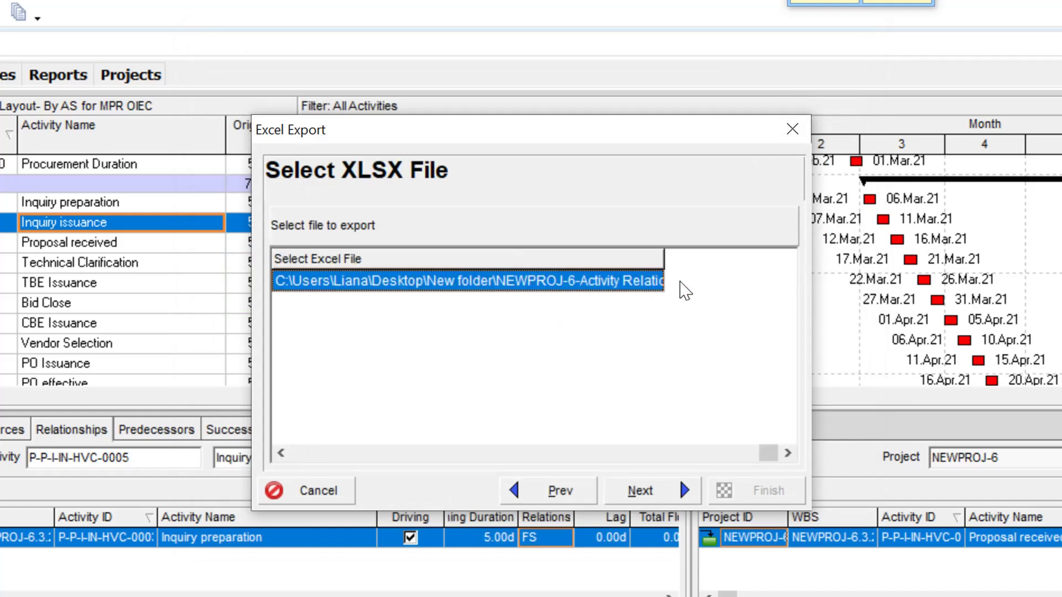
pyautogui.click(653, 281)
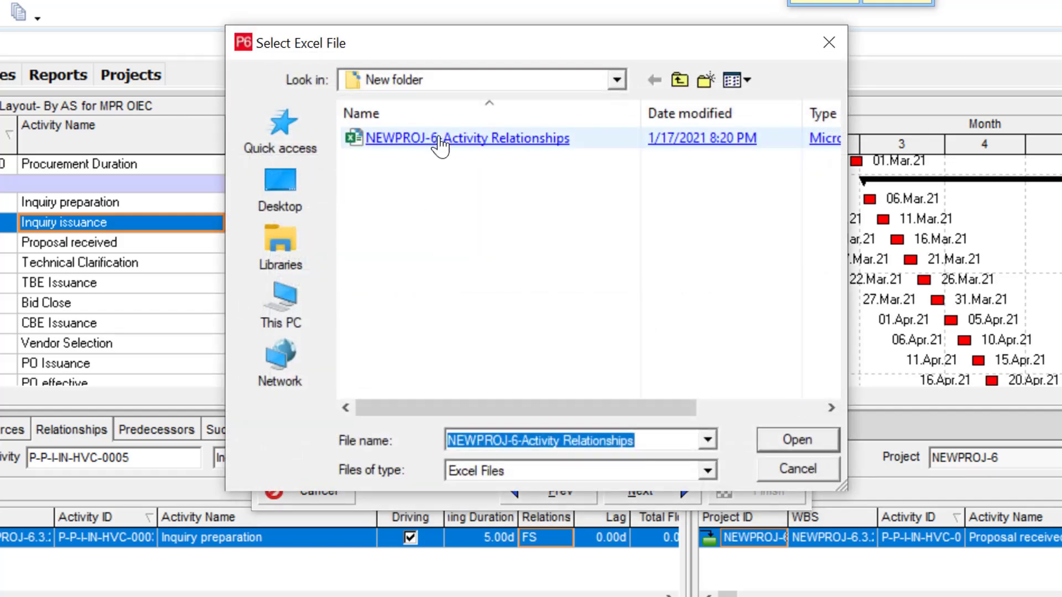
pyautogui.click(439, 139)
pyautogui.click(797, 440)
pyautogui.click(640, 491)
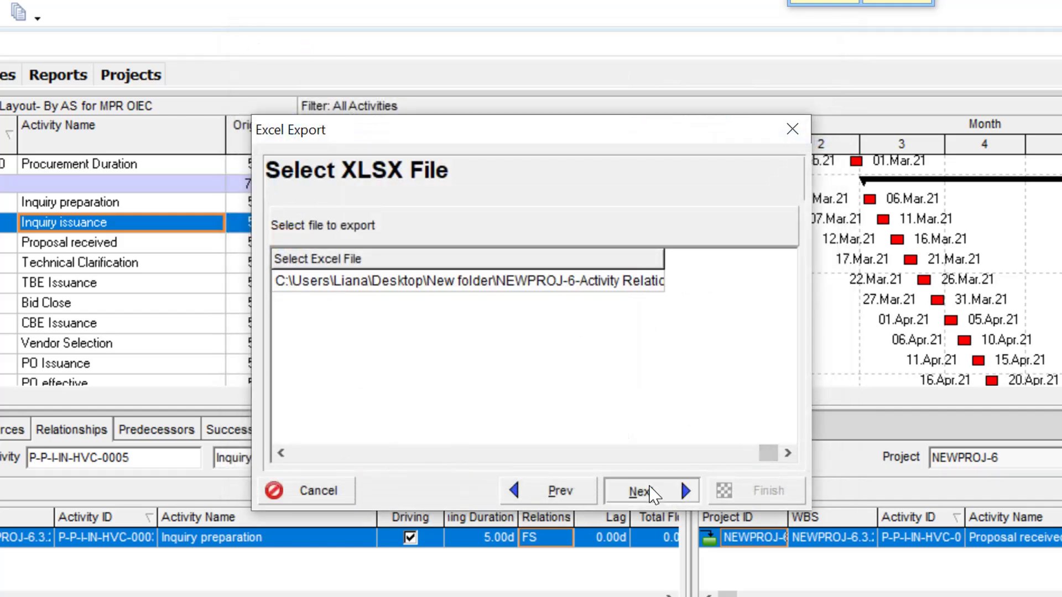
pyautogui.click(768, 491)
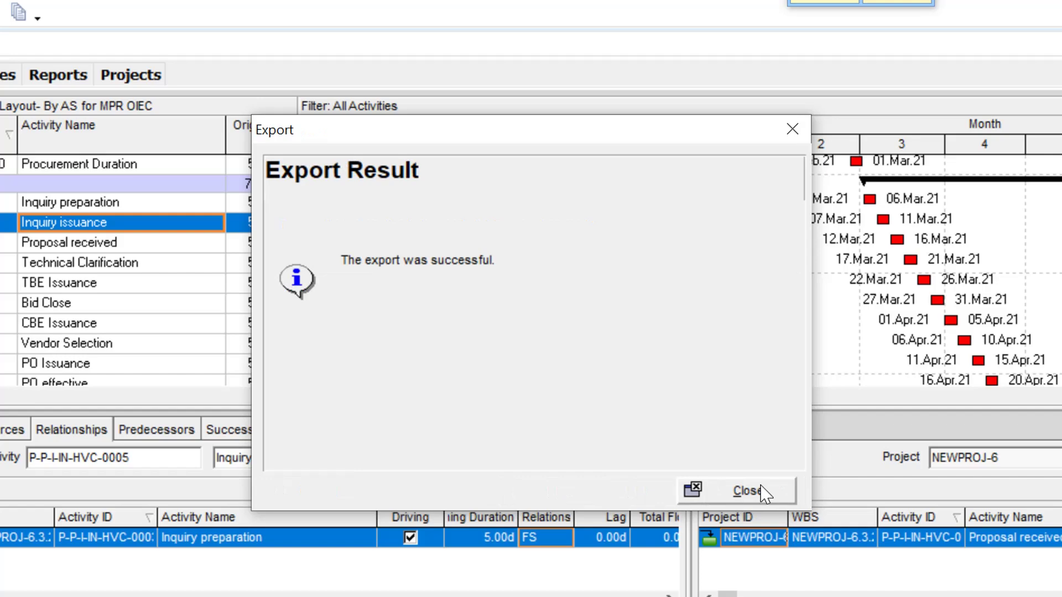
pyautogui.click(754, 491)
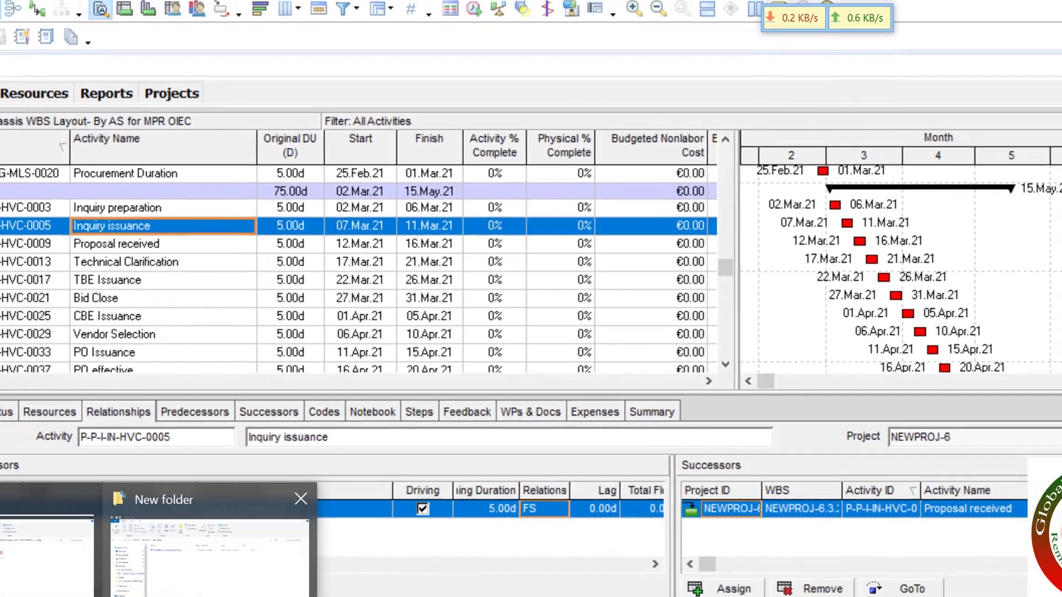
# Open the exported NEWPROJ-6-Activity Relationships workbook, scan its TASKPRED sheet, then return to Primavera P6
pyautogui.click(213, 539)
pyautogui.click(258, 181)
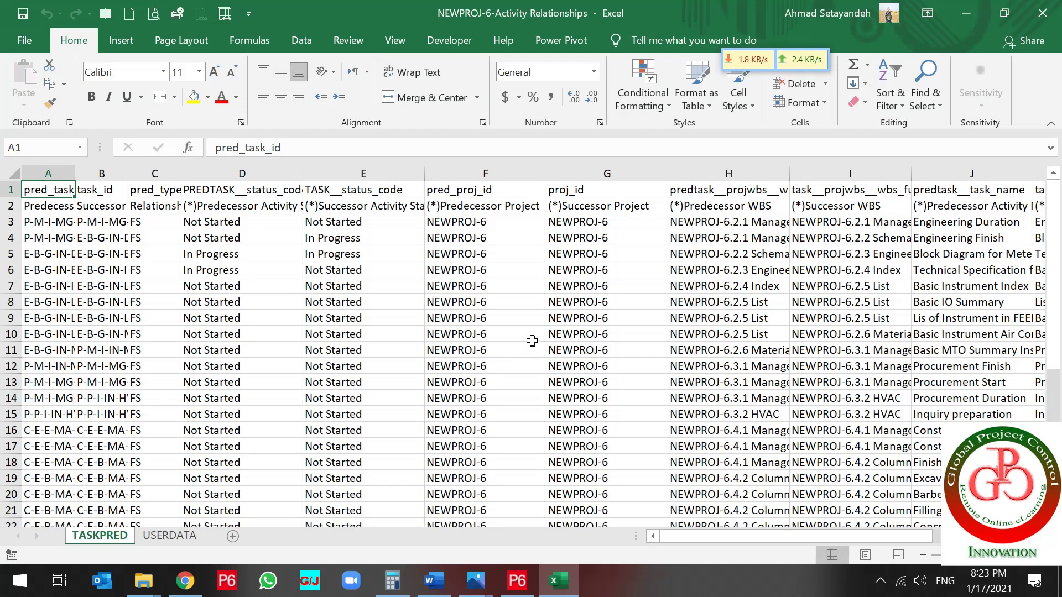
pyautogui.scroll(-11, 532, 341)
pyautogui.scroll(7, 531, 340)
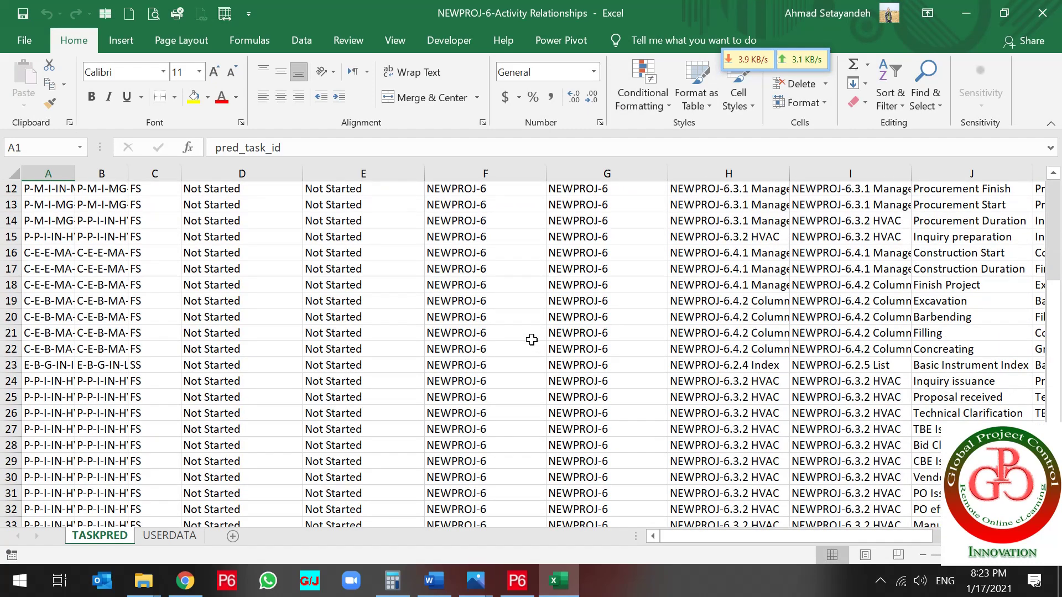
pyautogui.scroll(4, 531, 340)
pyautogui.hotkey('alt', 'Tab')
pyautogui.hotkey('alt', 'Tab')
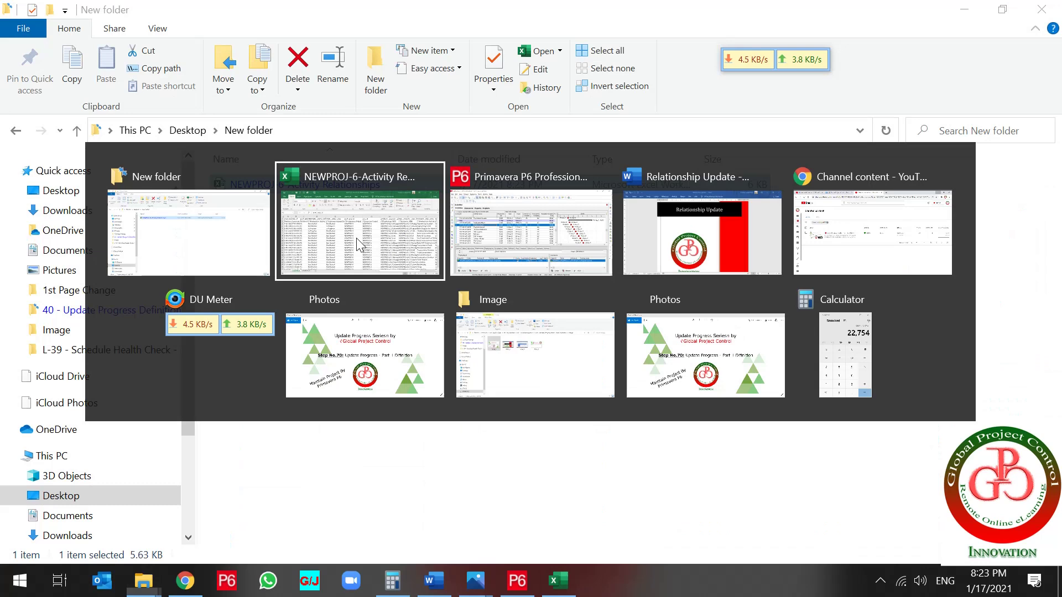
pyautogui.hotkey('alt', 'Tab')
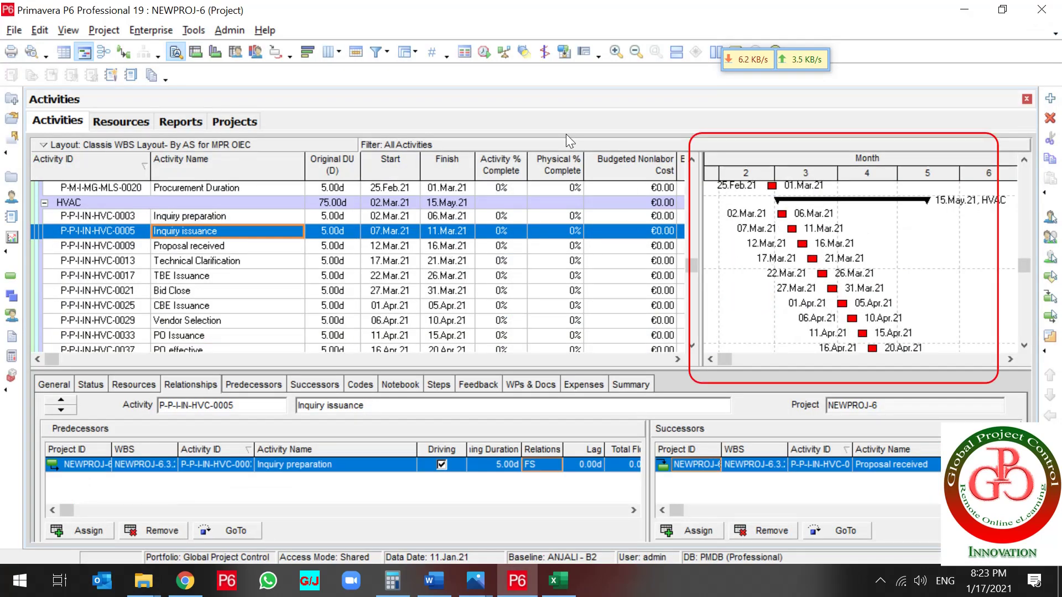
pyautogui.click(484, 52)
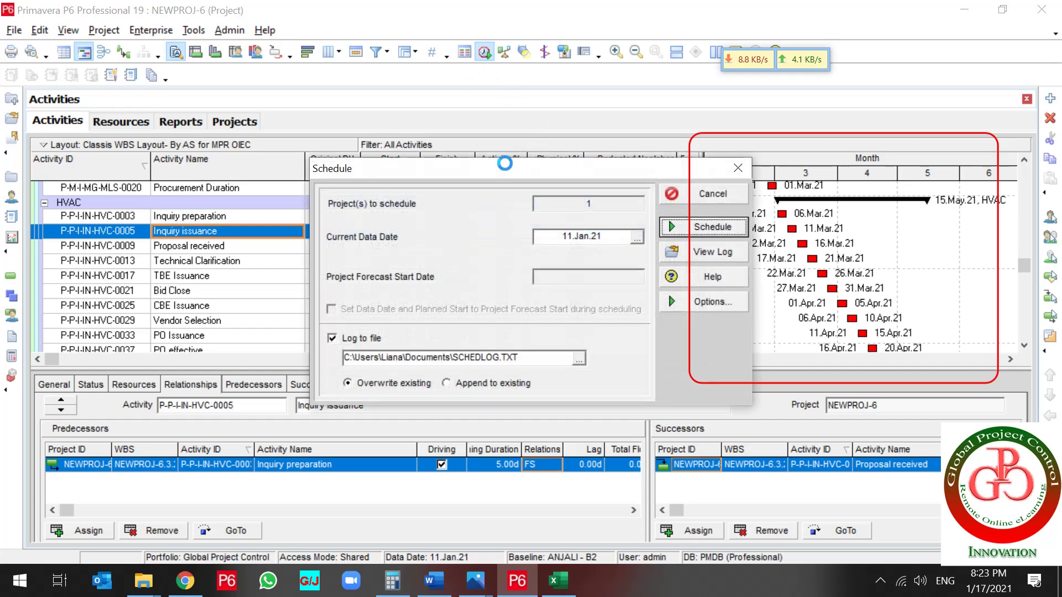
pyautogui.click(107, 216)
pyautogui.scroll(-3, 198, 264)
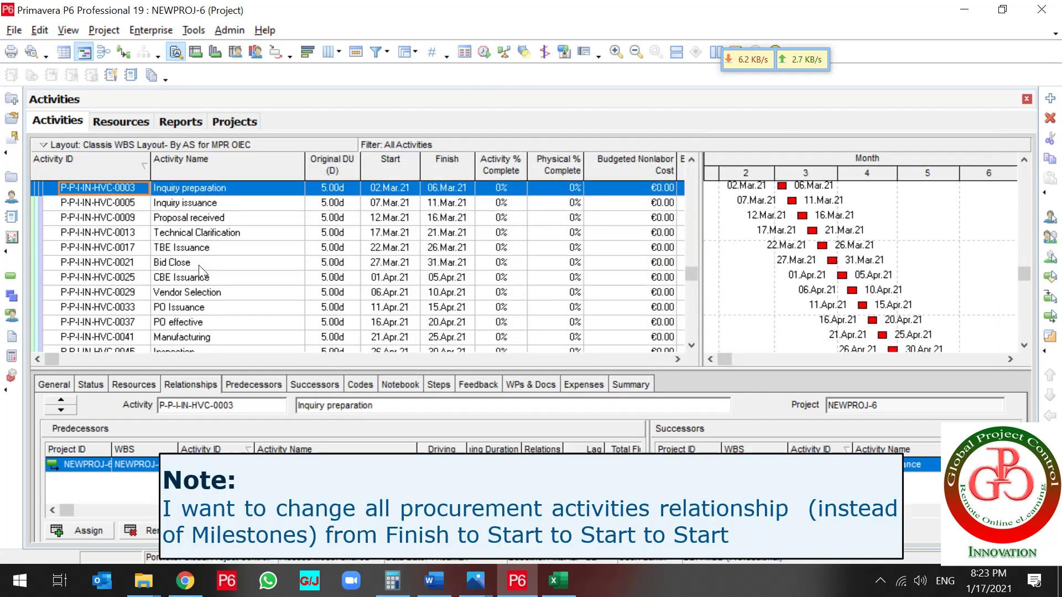
pyautogui.scroll(3, 202, 271)
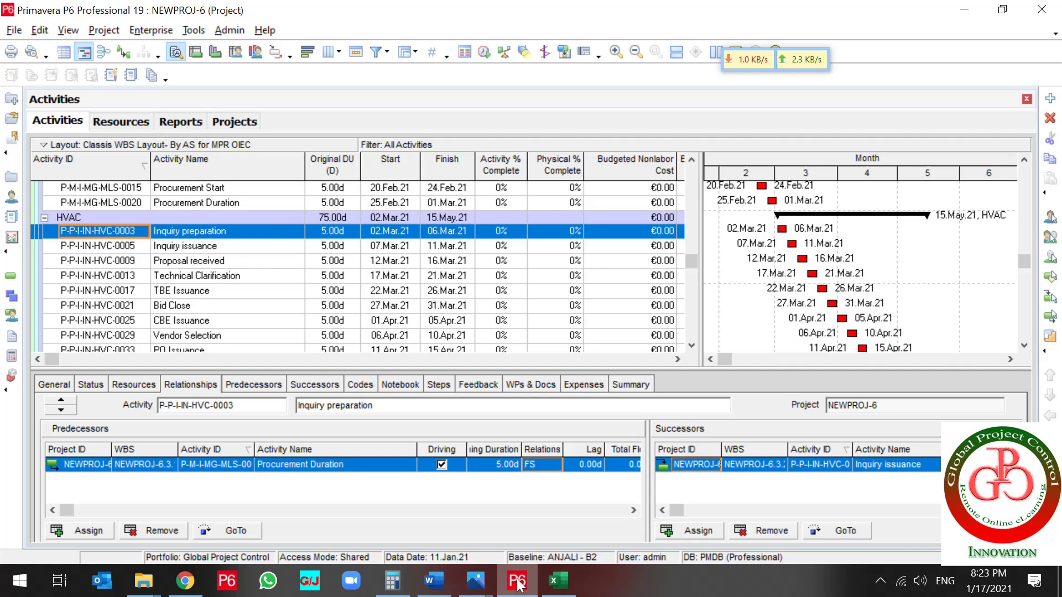
# Widen columns A, B and C to show full activity IDs and Relationship Type
pyautogui.click(559, 586)
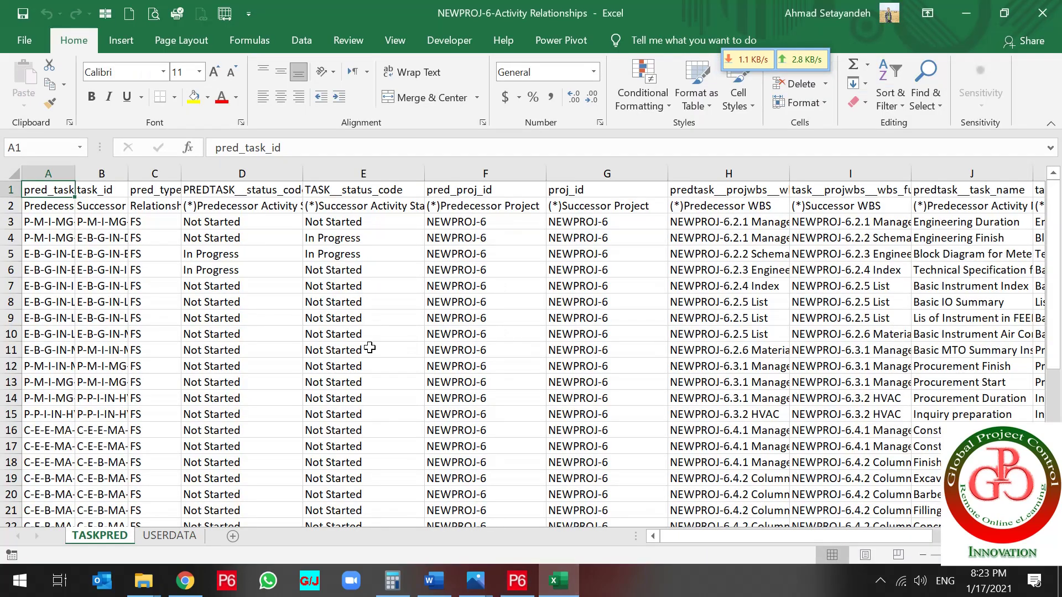
pyautogui.click(102, 255)
pyautogui.doubleClick(75, 175)
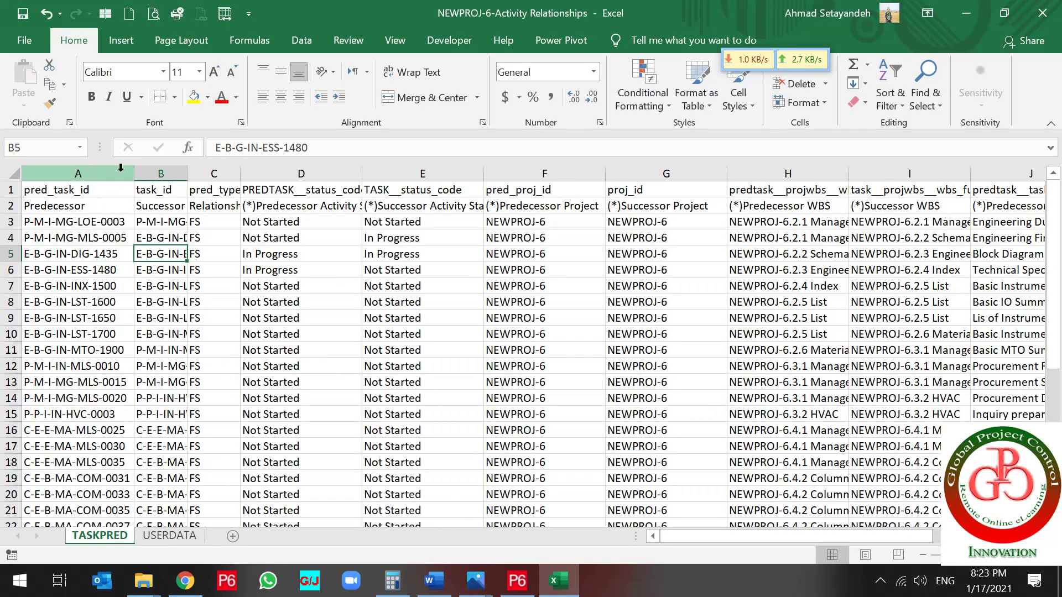
pyautogui.moveTo(200, 175); pyautogui.dragTo(249, 175)
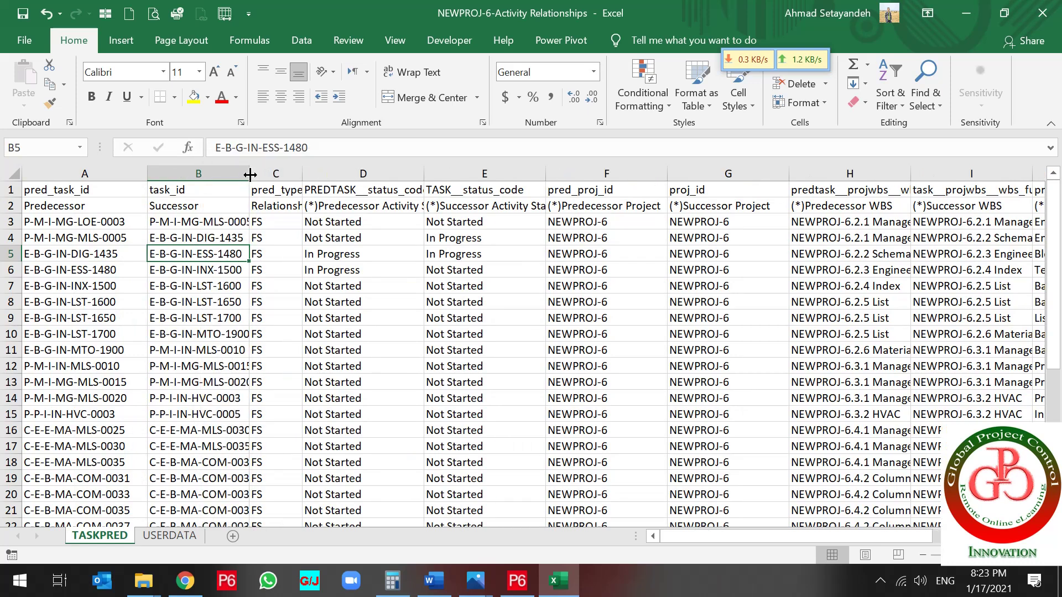
pyautogui.moveTo(250, 175); pyautogui.dragTo(364, 174)
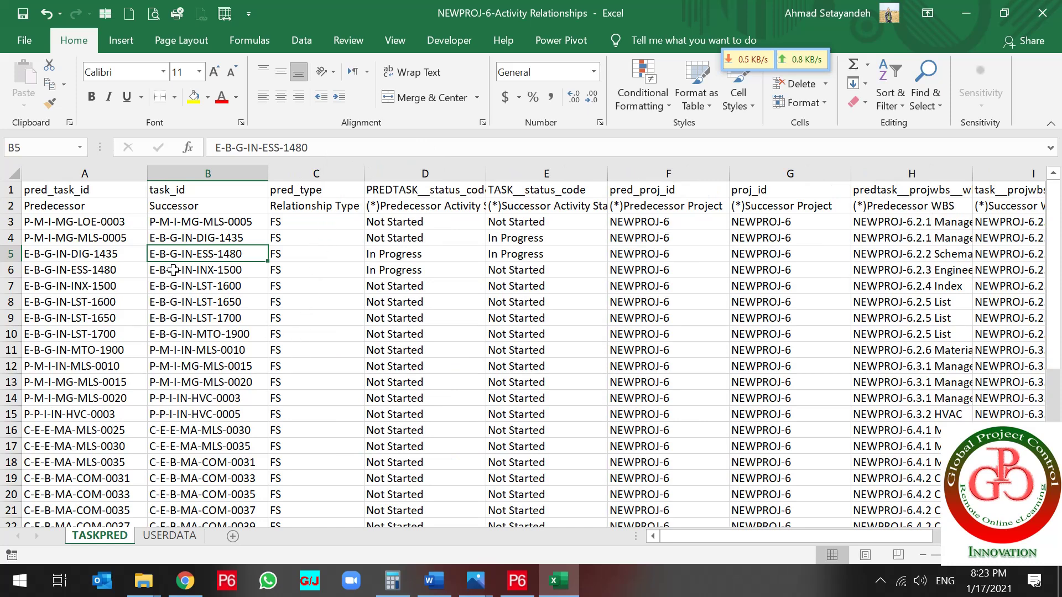
# Relabel cell A2 as 'Predecessor (Activity ID)'
pyautogui.click(55, 206)
pyautogui.doubleClick(102, 212)
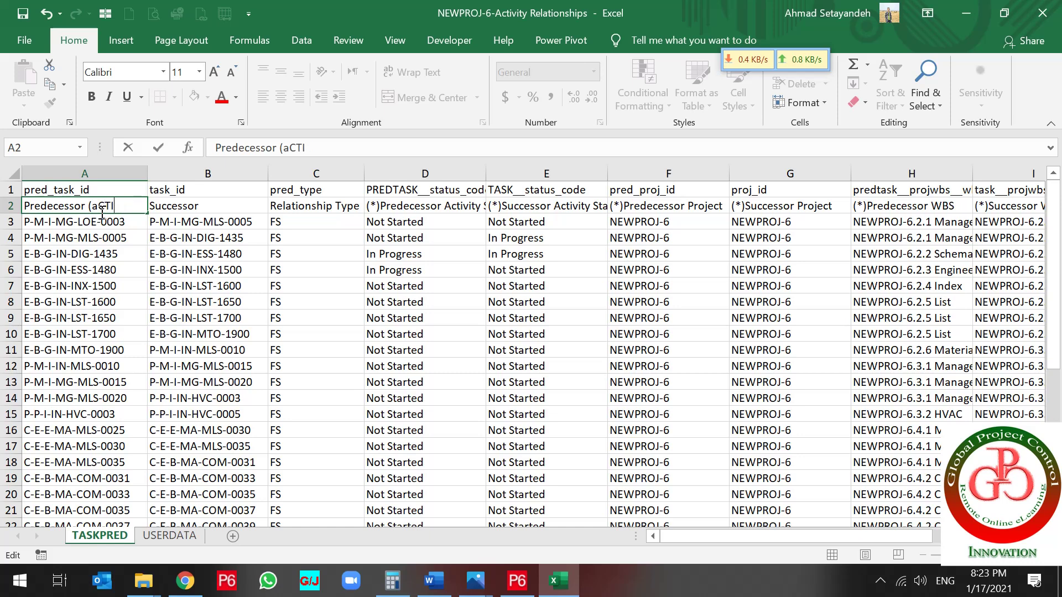
pyautogui.press('BackSpace')
pyautogui.press('BackSpace')
pyautogui.press('BackSpace')
pyautogui.press('Return')
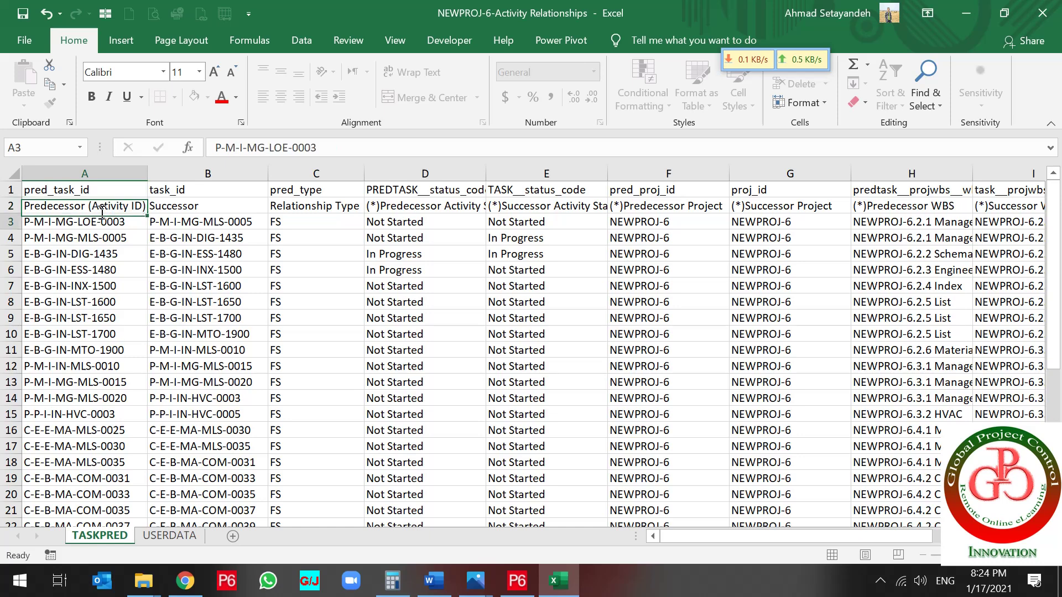
# Fill the Predecessor (Activity ID) cell A2 yellow and edit the Successor label in B2
pyautogui.click(112, 204)
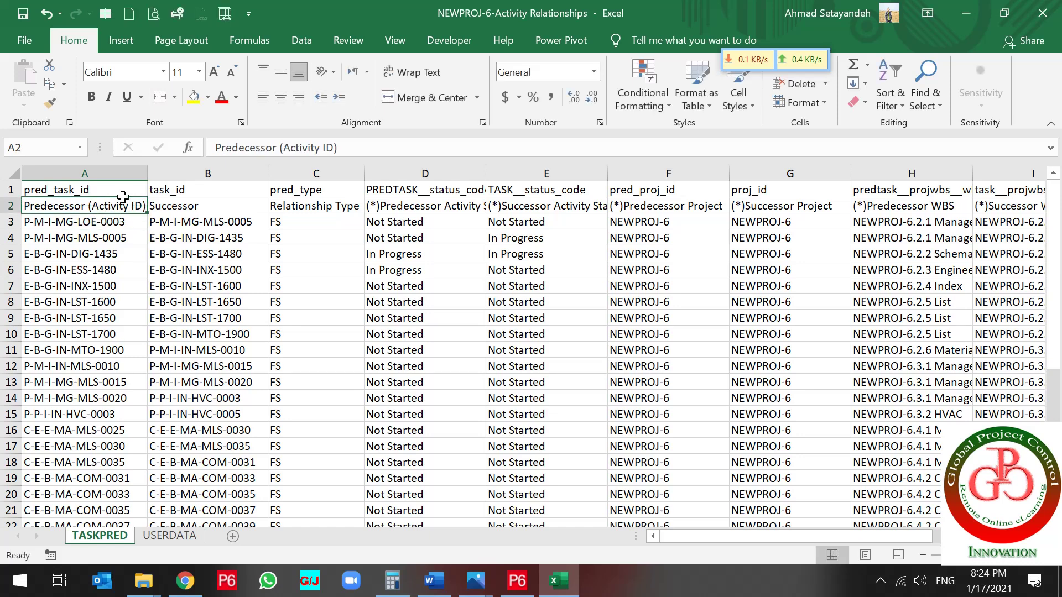
pyautogui.click(194, 97)
pyautogui.click(204, 208)
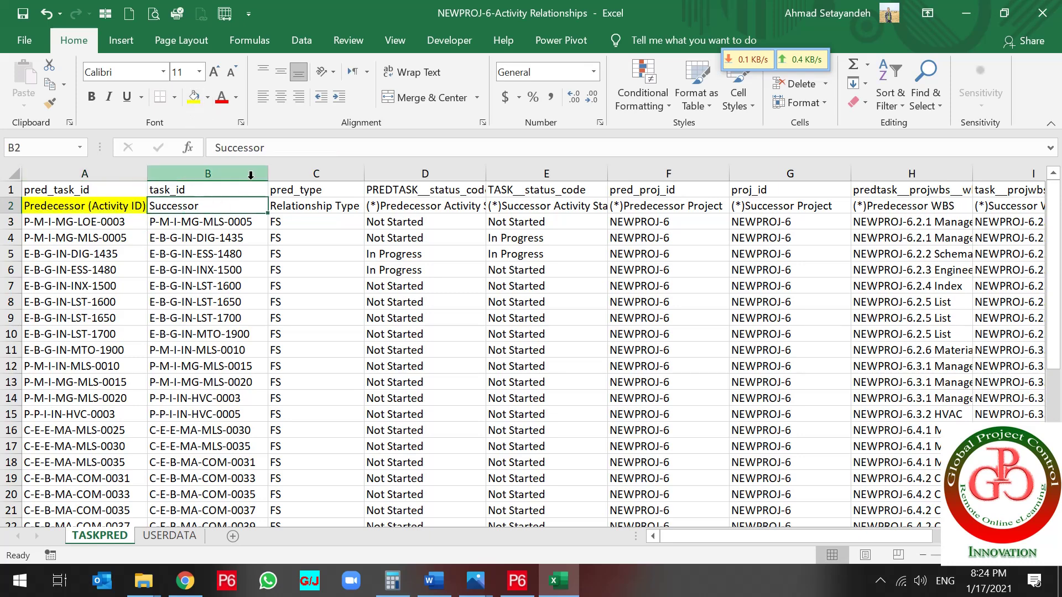
pyautogui.click(290, 150)
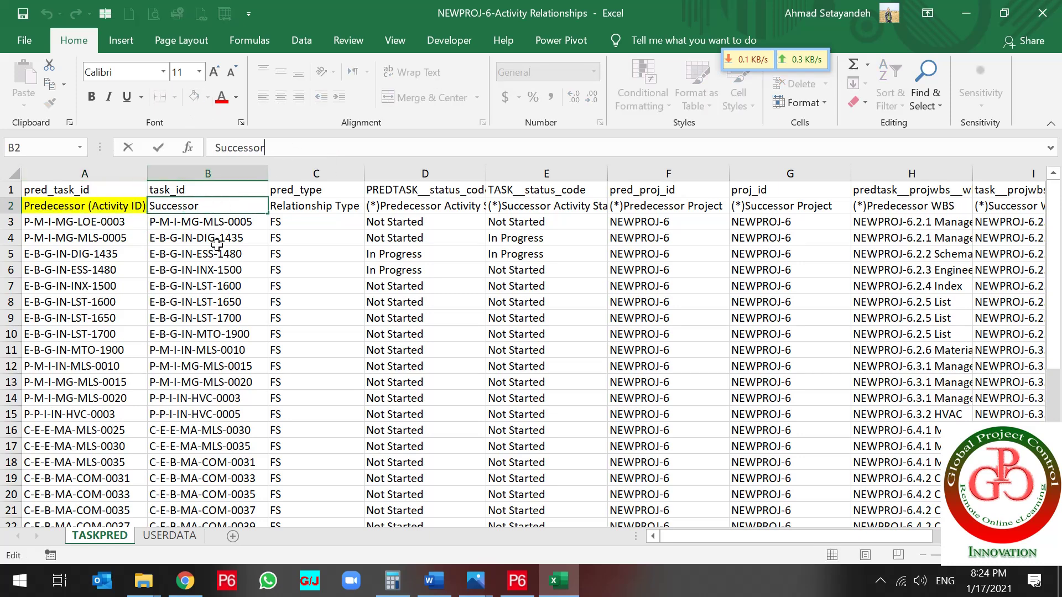
pyautogui.click(100, 206)
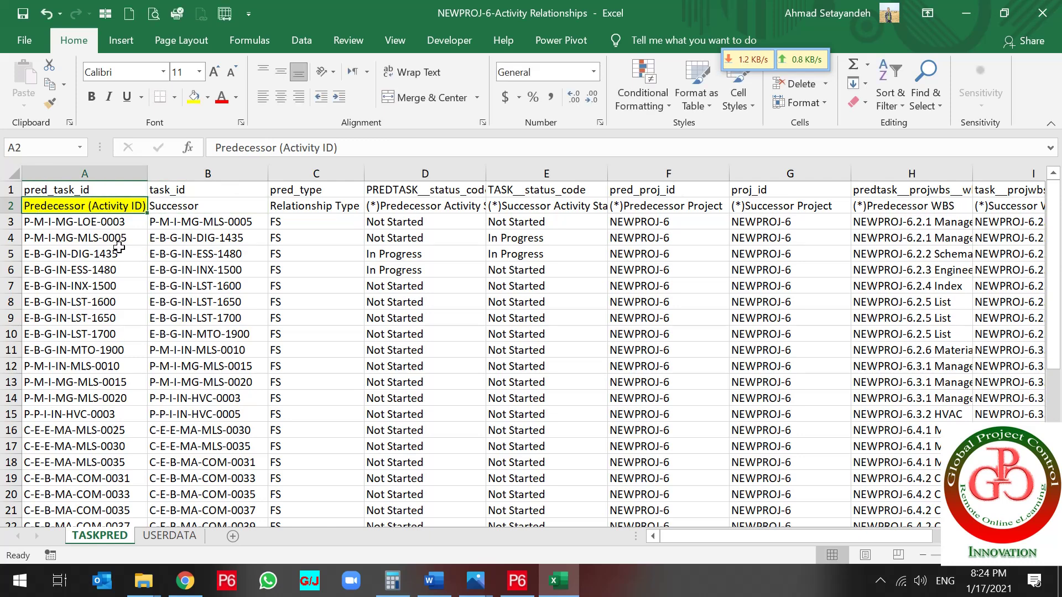
# Select the procurement predecessor IDs in column A, including A12:A15, then select row 2 as the filter header
pyautogui.click(80, 366)
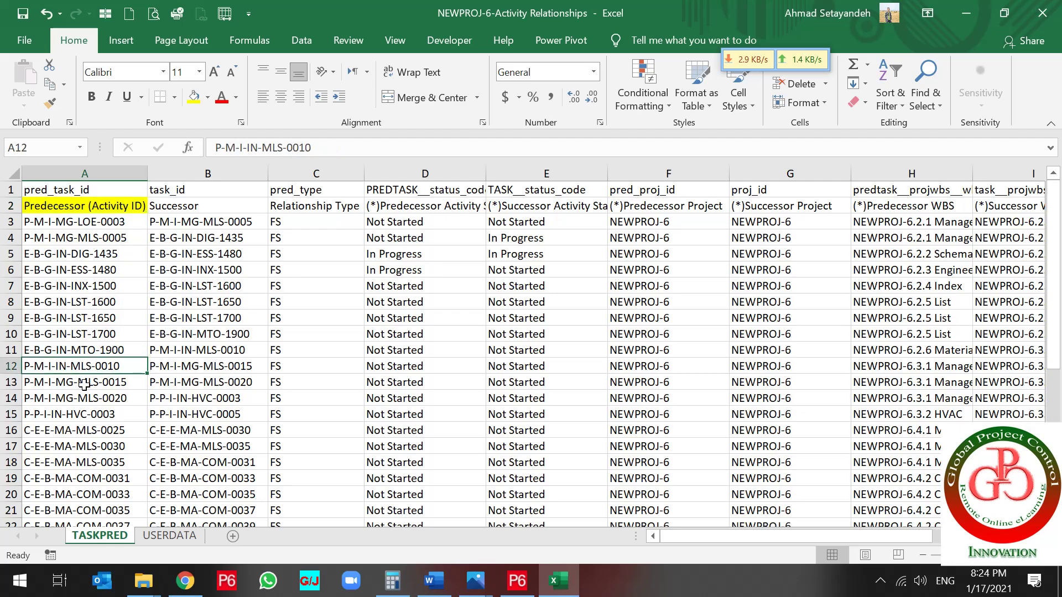
pyautogui.scroll(-5, 84, 384)
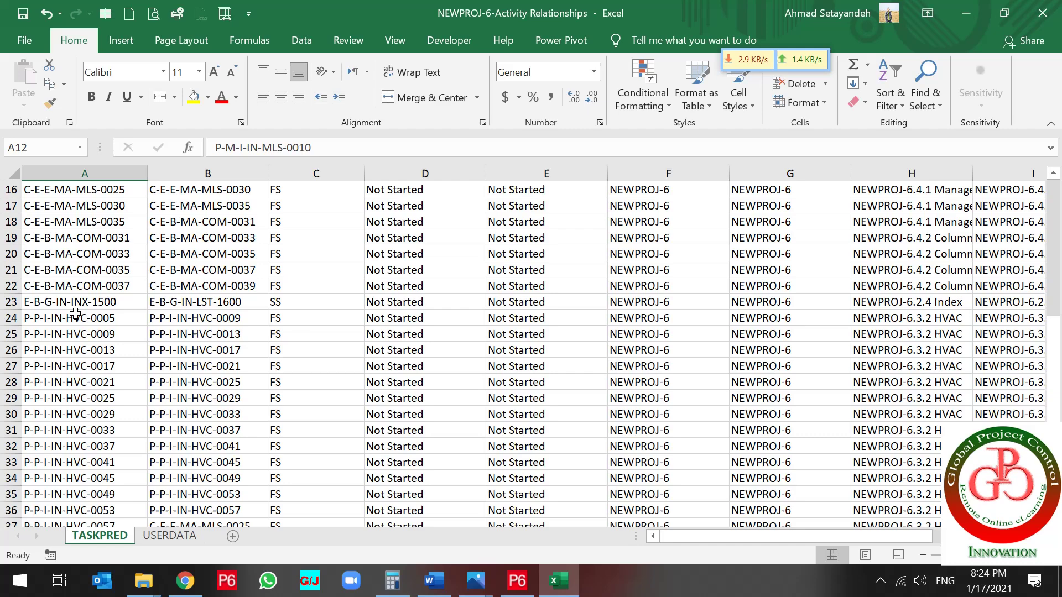
pyautogui.moveTo(75, 316); pyautogui.dragTo(77, 478)
pyautogui.scroll(-1, 75, 460)
pyautogui.scroll(5, 102, 372)
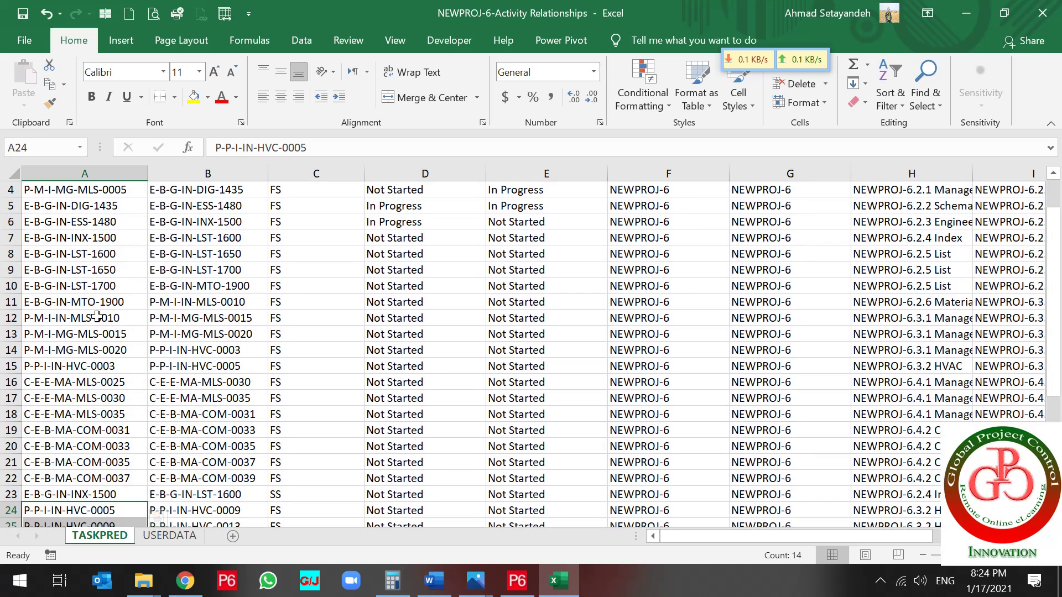
pyautogui.moveTo(97, 318); pyautogui.dragTo(94, 366)
pyautogui.scroll(1, 105, 347)
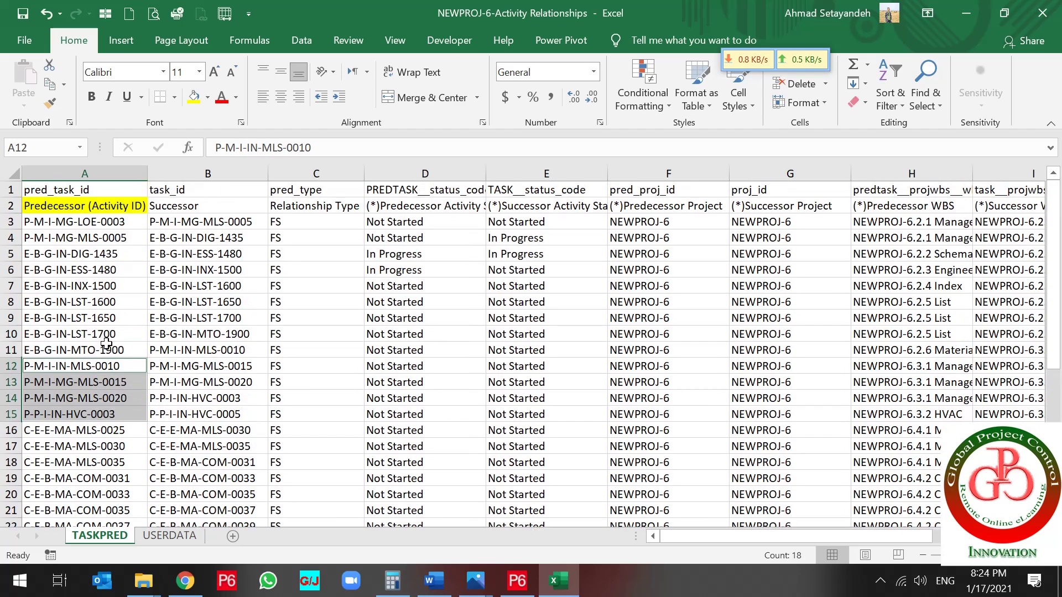
pyautogui.click(8, 206)
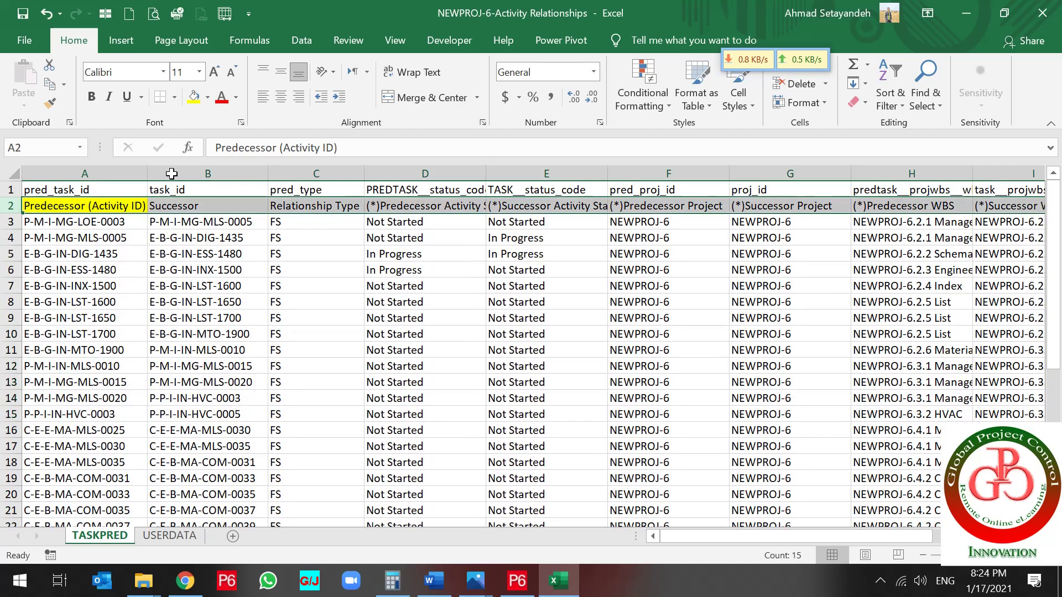
# Filter column A of TASKPRED to predecessor IDs beginning with P, showing 20 of 35 records
pyautogui.click(301, 43)
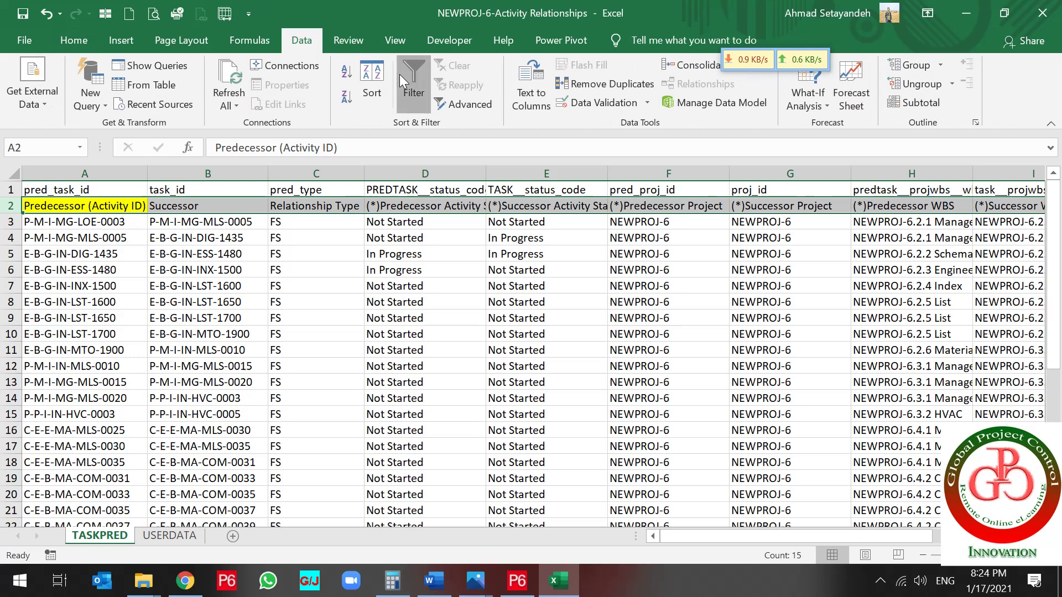
pyautogui.click(413, 83)
pyautogui.click(141, 206)
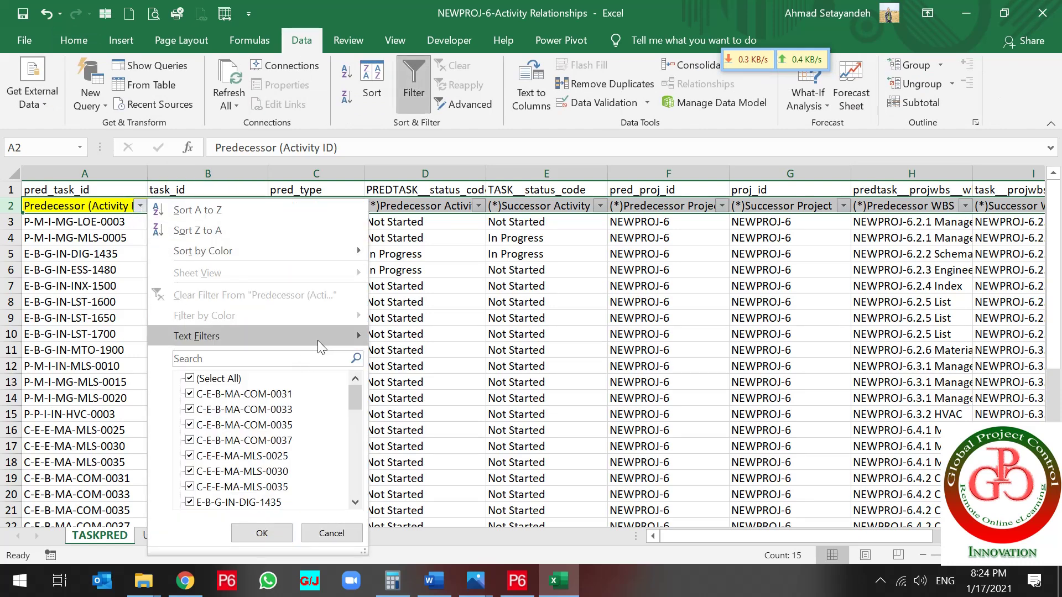
pyautogui.moveTo(317, 340)
pyautogui.click(436, 380)
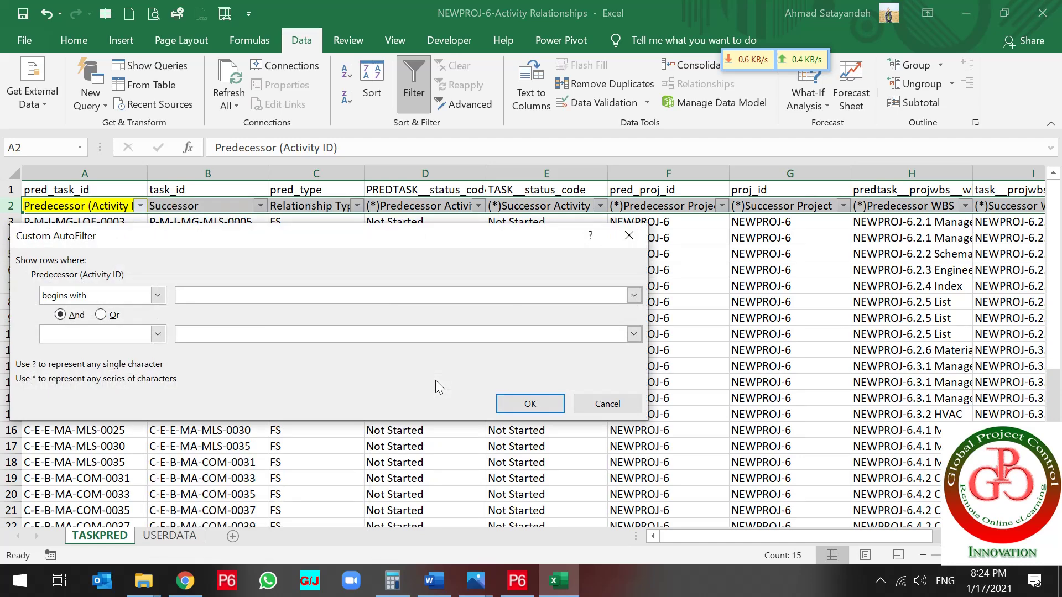
pyautogui.write('P')
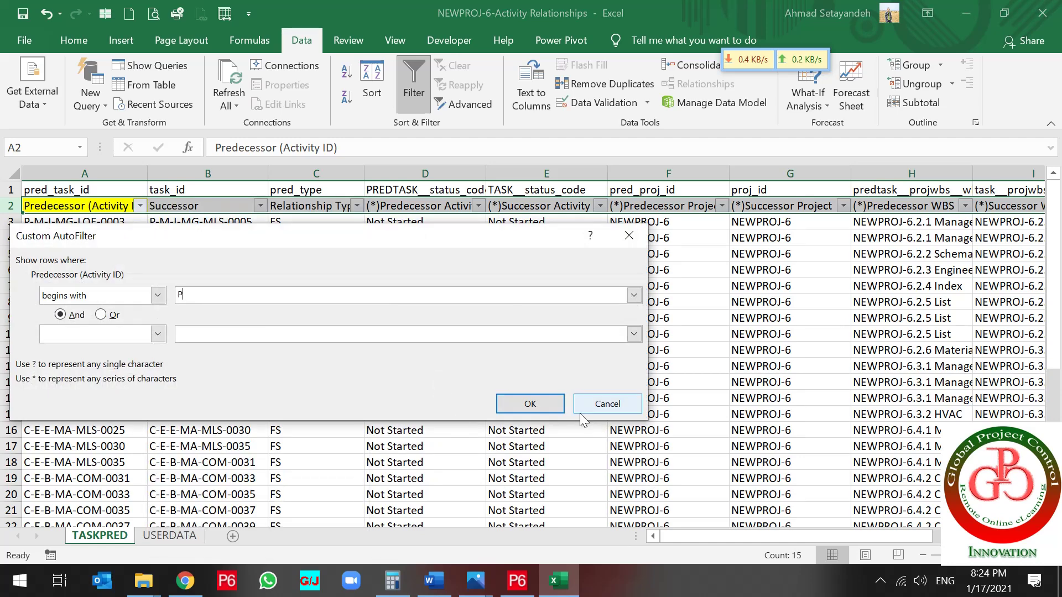
pyautogui.click(550, 404)
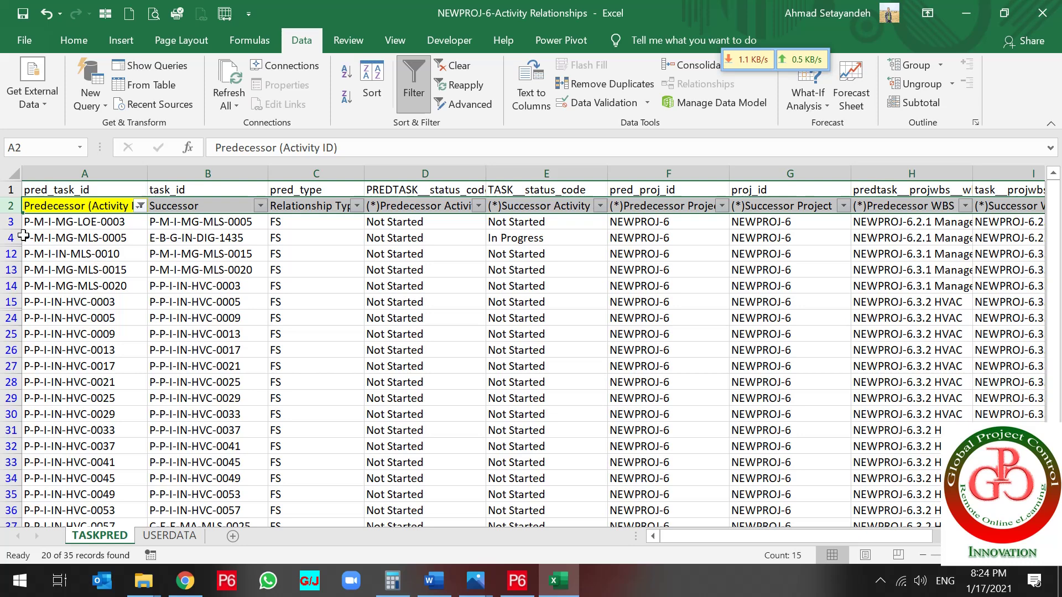
# Fill the filtered rows 3–14 yellow
pyautogui.moveTo(10, 221); pyautogui.dragTo(8, 285)
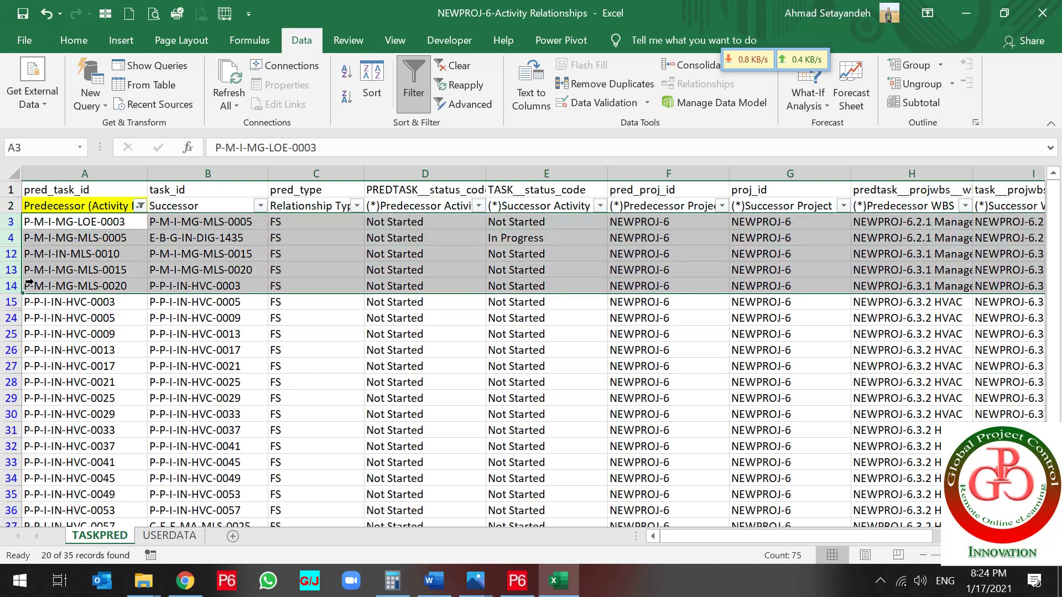
pyautogui.click(73, 40)
pyautogui.click(193, 97)
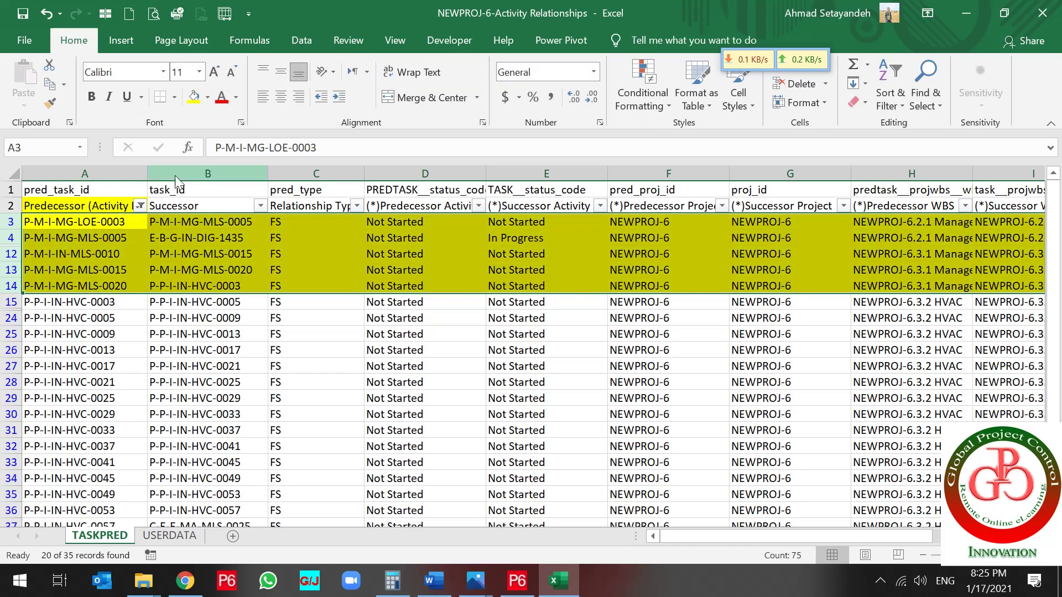
pyautogui.click(130, 255)
# Widen columns A and B to fit the predecessor IDs
pyautogui.click(95, 302)
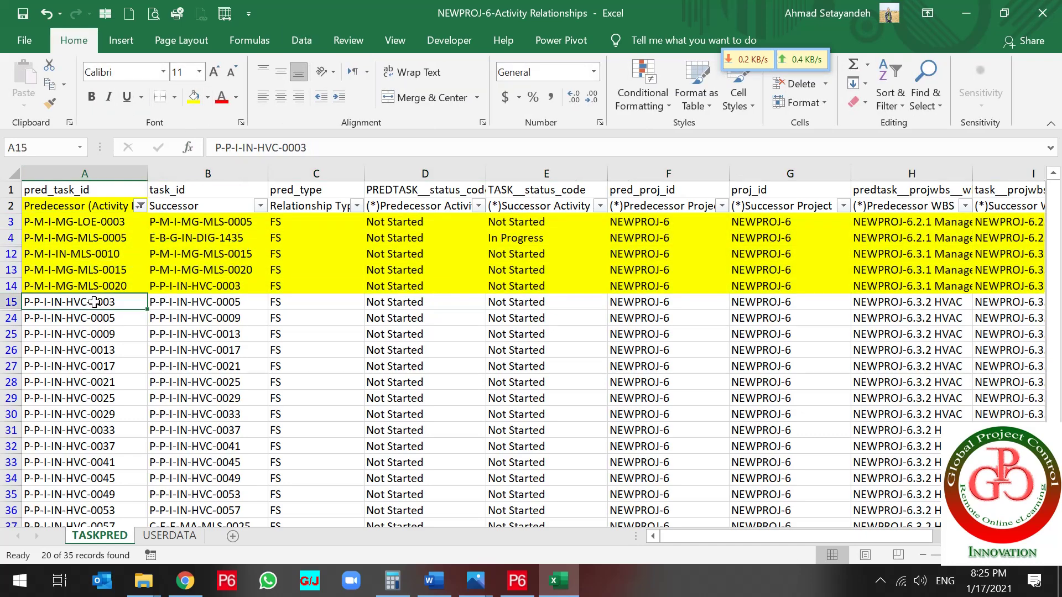
pyautogui.scroll(-1, 107, 419)
pyautogui.keyDown('shift'); pyautogui.click(93, 472); pyautogui.keyUp('shift')
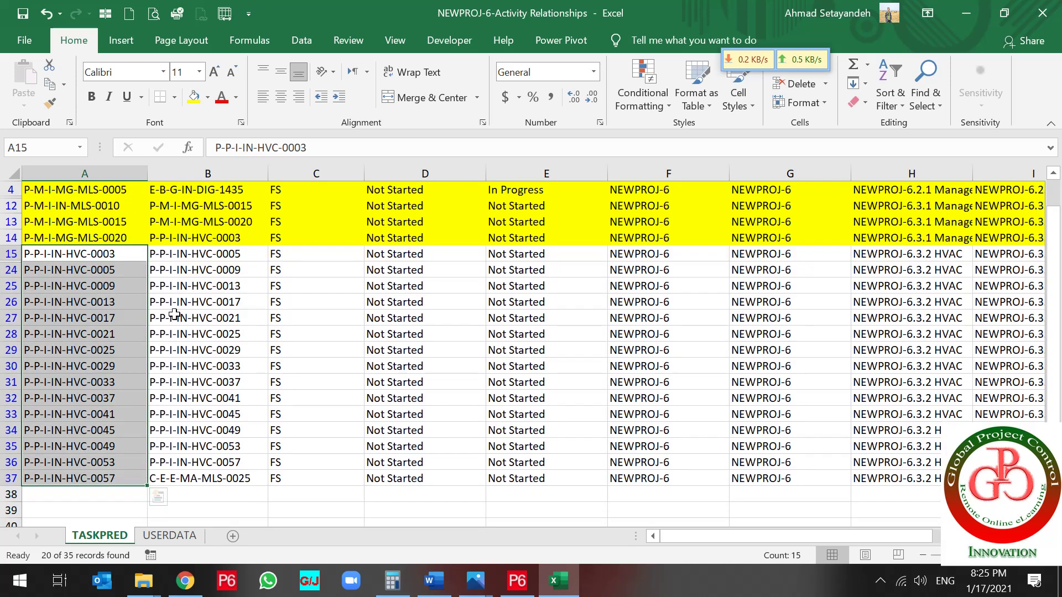
pyautogui.moveTo(145, 168); pyautogui.dragTo(159, 167)
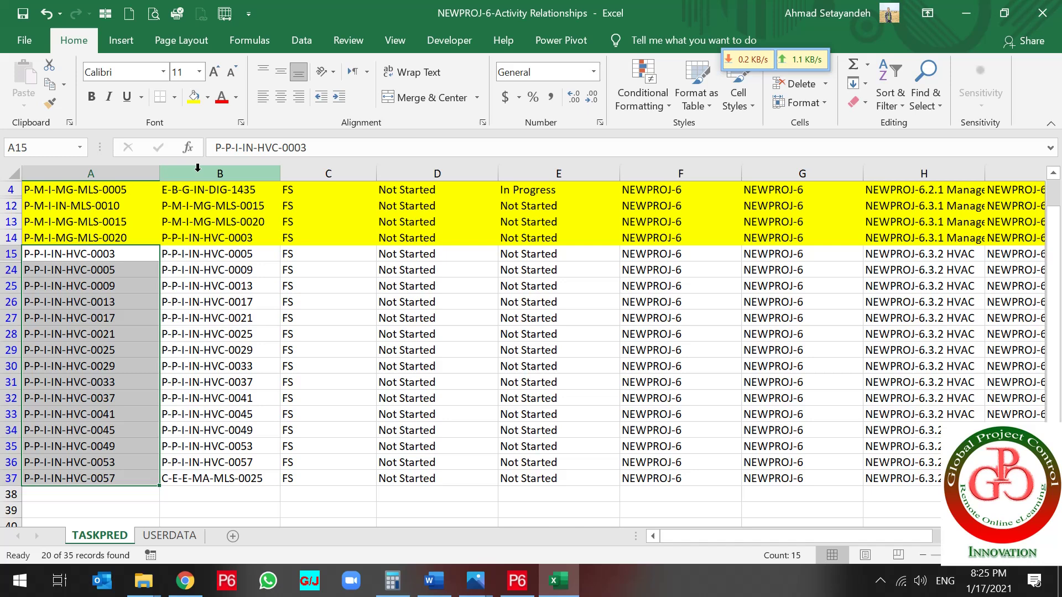
pyautogui.moveTo(280, 169); pyautogui.dragTo(294, 169)
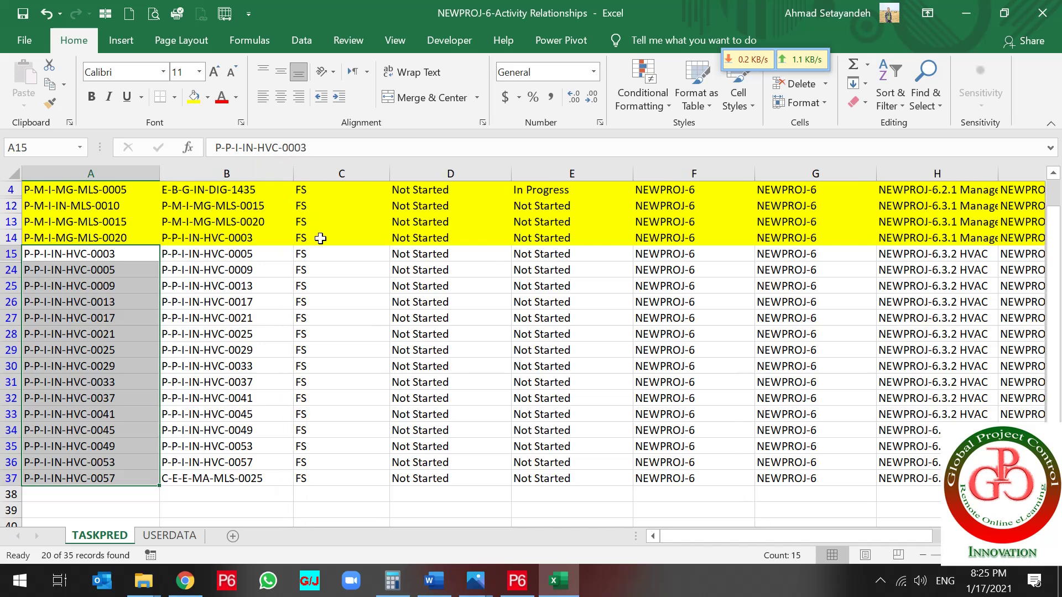
# Select the HVC relationship rows A15:L37 and copy them
pyautogui.click(334, 259)
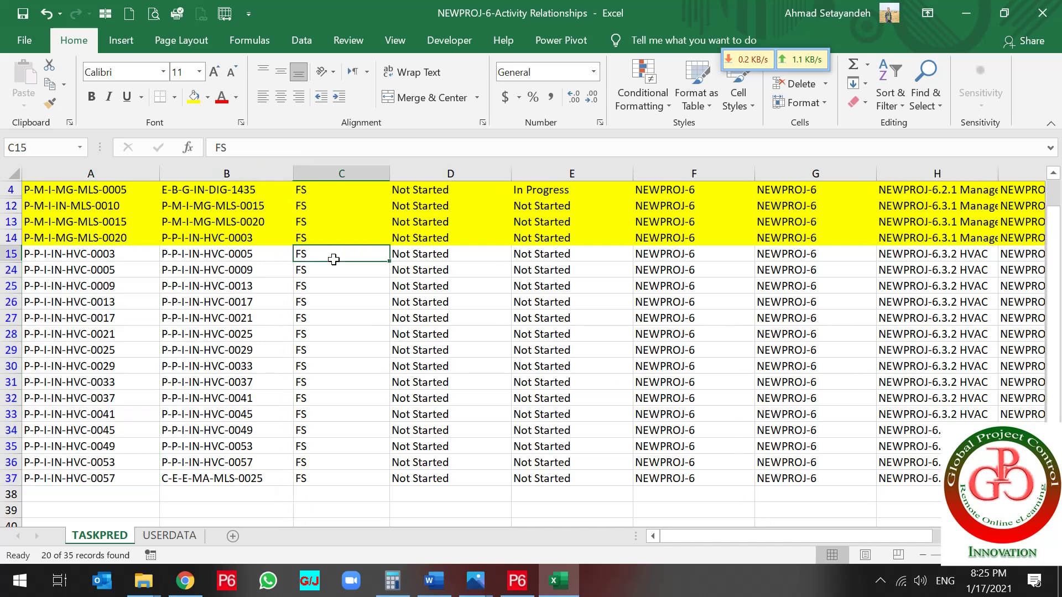
pyautogui.click(58, 256)
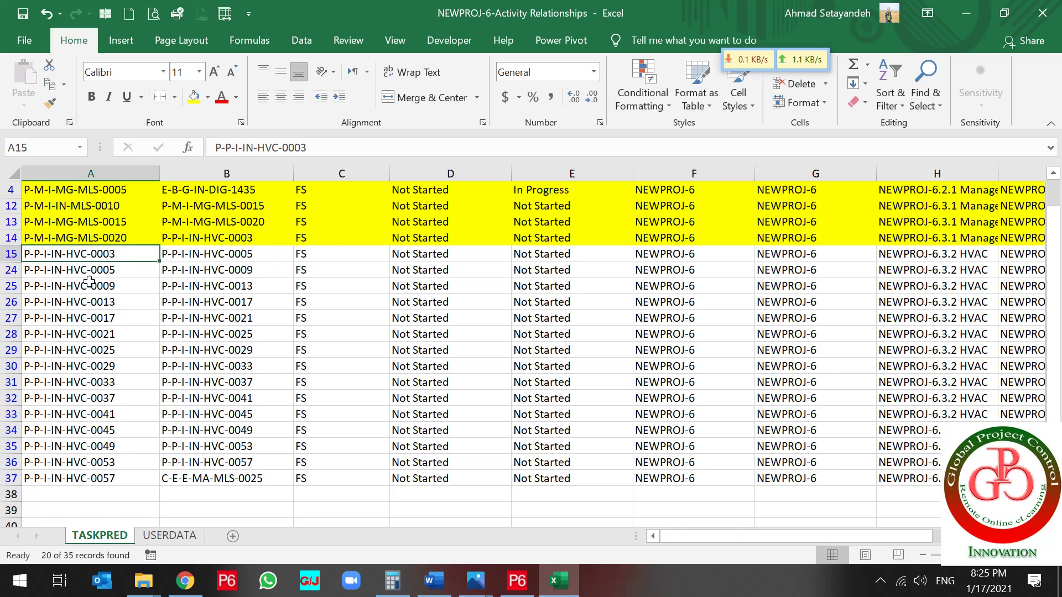
pyautogui.hotkey('ctrl', 'shift', 'Right')
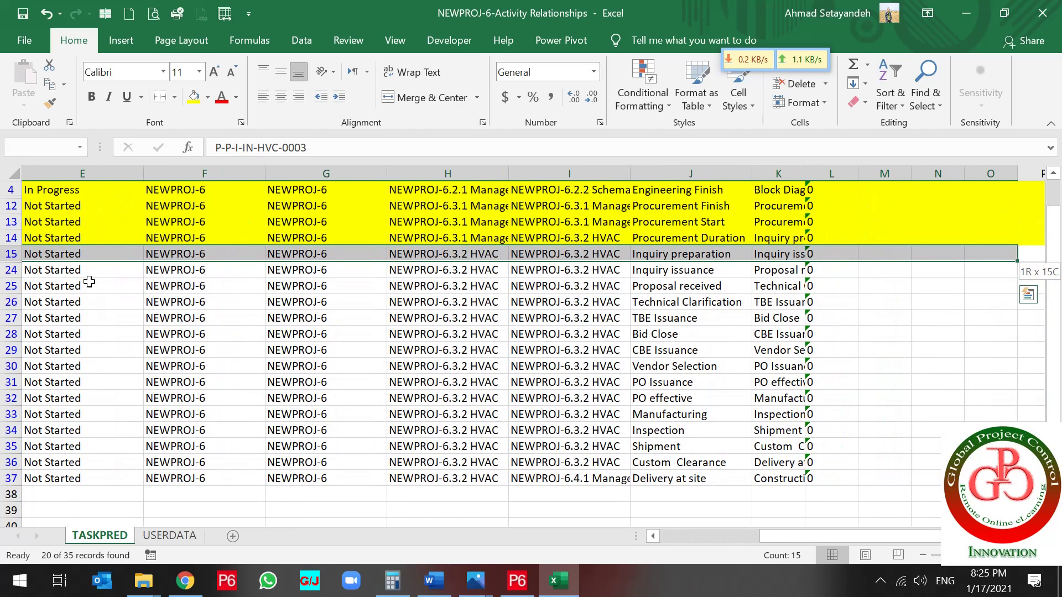
pyautogui.hotkey('shift', 'Left')
pyautogui.hotkey('shift', 'Left')
pyautogui.hotkey('shift', 'Left')
pyautogui.hotkey('shift', 'Left')
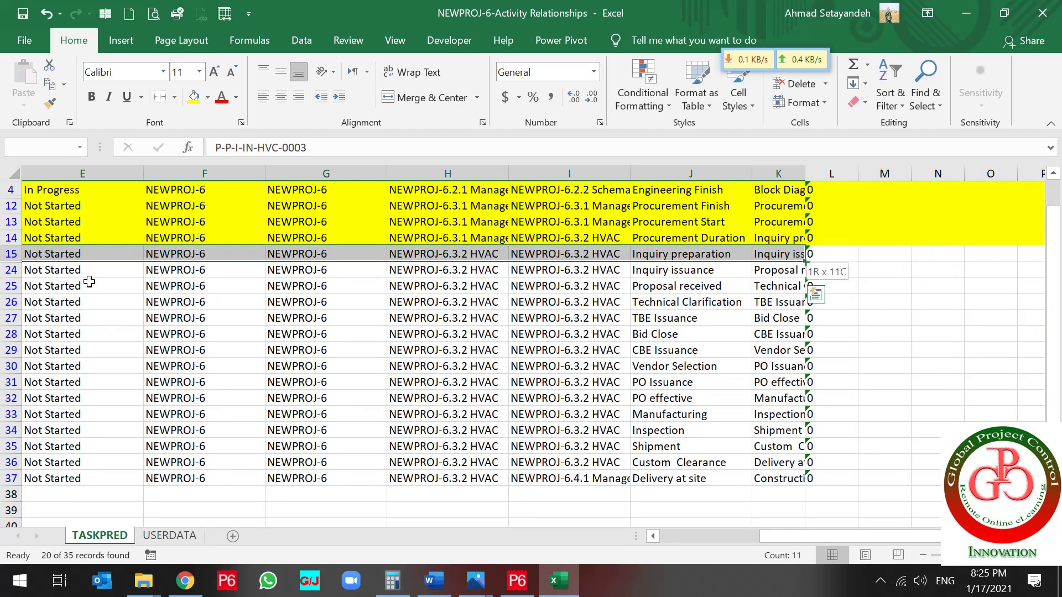
pyautogui.hotkey('shift', 'Right')
pyautogui.hotkey('shift', 'Down')
pyautogui.hotkey('shift', 'Down')
pyautogui.hotkey('shift', 'Down')
pyautogui.hotkey('shift', 'Down')
pyautogui.hotkey('shift', 'Down')
pyautogui.hotkey('shift', 'Down')
pyautogui.hotkey('shift', 'Down')
pyautogui.hotkey('shift', 'Down')
pyautogui.hotkey('shift', 'Down')
pyautogui.hotkey('shift', 'Down')
pyautogui.hotkey('shift', 'Down')
pyautogui.hotkey('shift', 'Down')
pyautogui.hotkey('shift', 'Down')
pyautogui.hotkey('shift', 'Down')
pyautogui.hotkey('shift', 'Down')
pyautogui.hotkey('shift', 'Down')
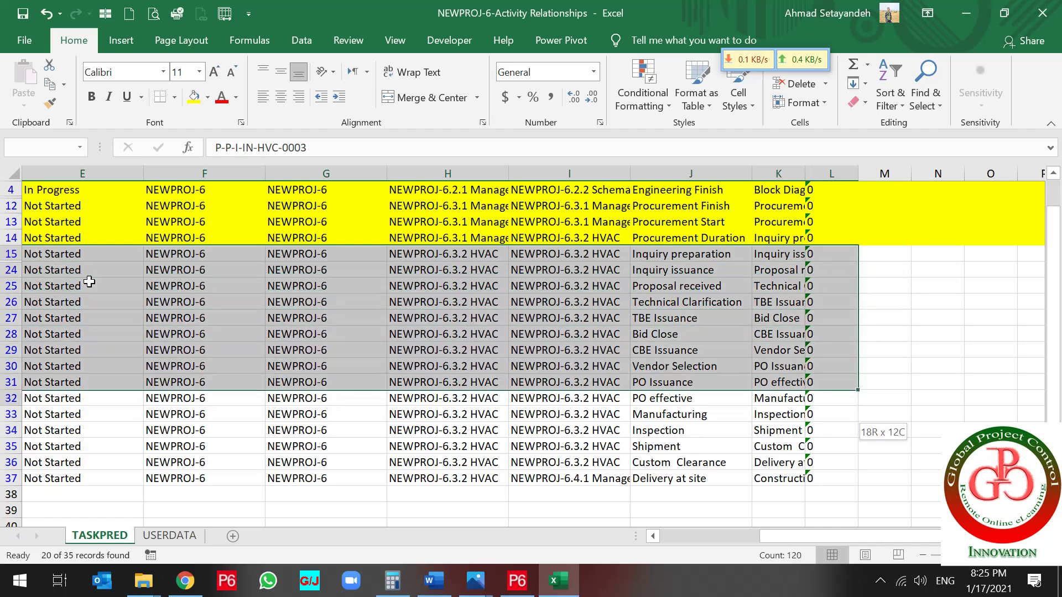
pyautogui.hotkey('shift', 'Up')
pyautogui.hotkey('shift', 'Up')
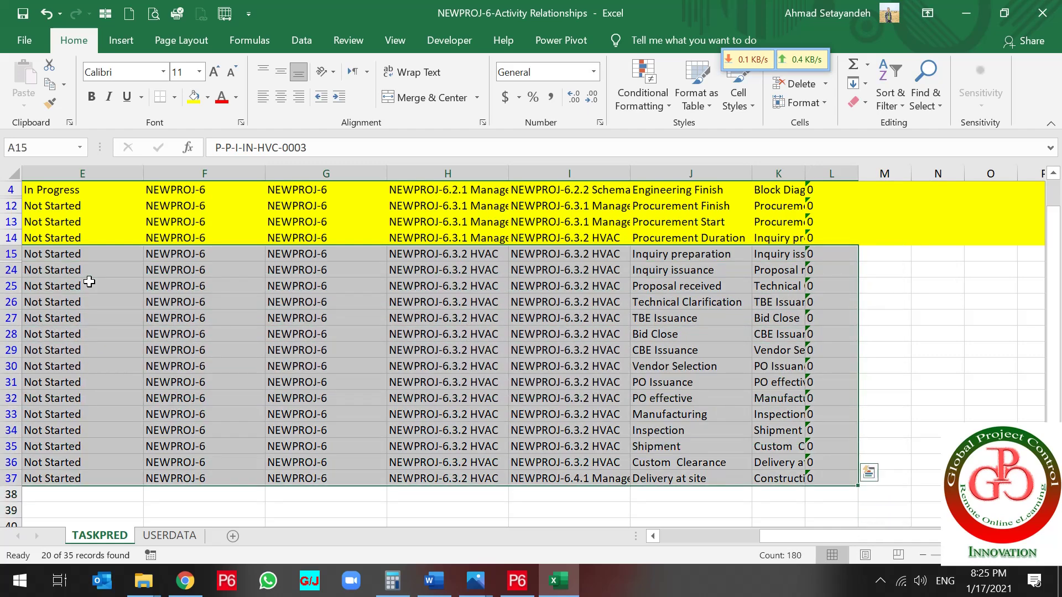
pyautogui.hscroll(-4, 109, 365)
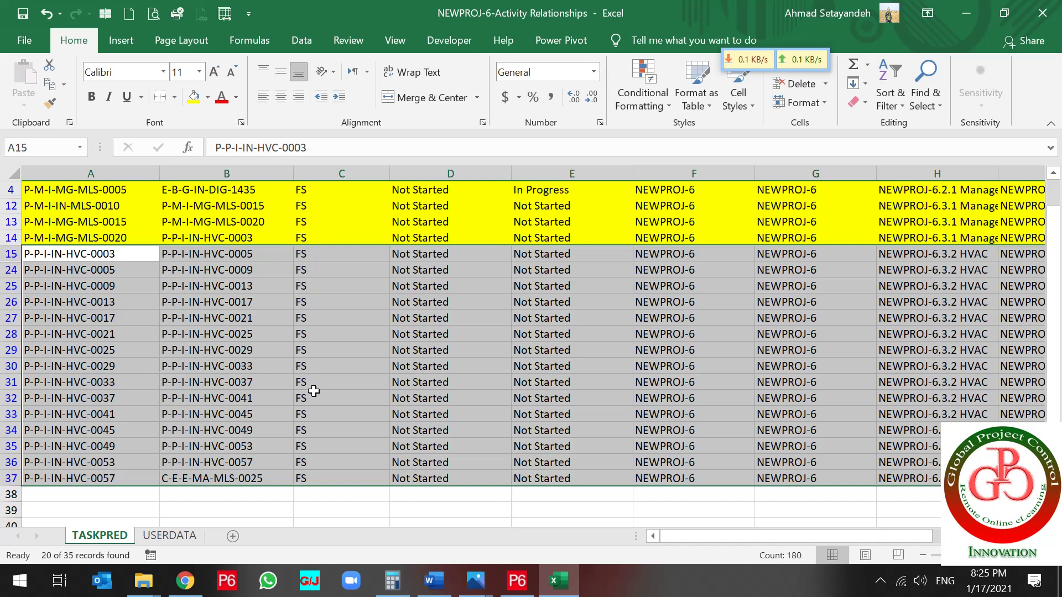
pyautogui.hotkey('ctrl', 'q')
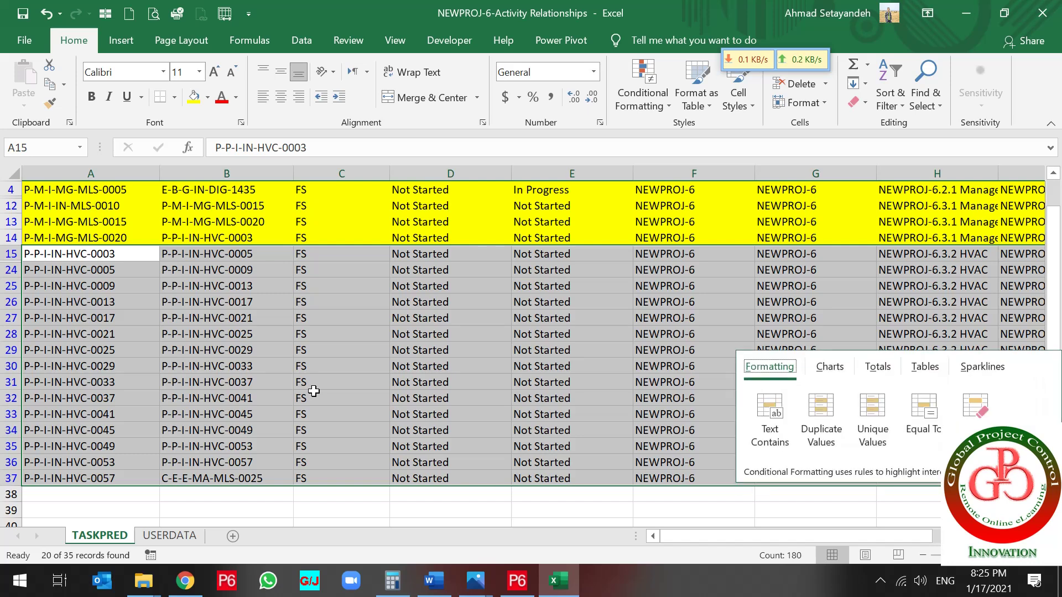
pyautogui.press('Escape')
pyautogui.hotkey('ctrl', 'c')
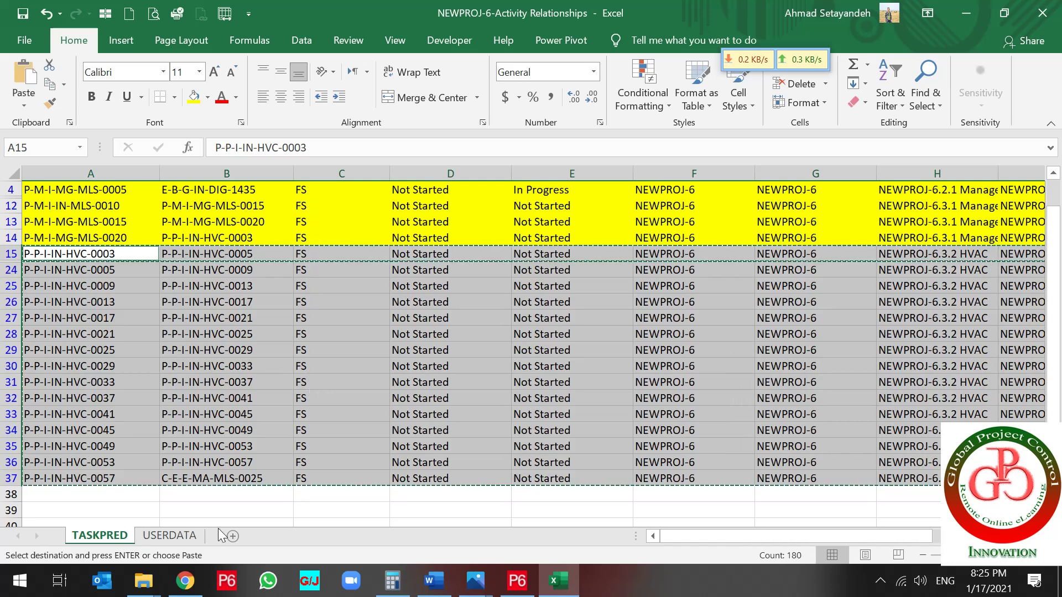
# Paste the copied HVC relationship rows starting at cell A38
pyautogui.click(93, 496)
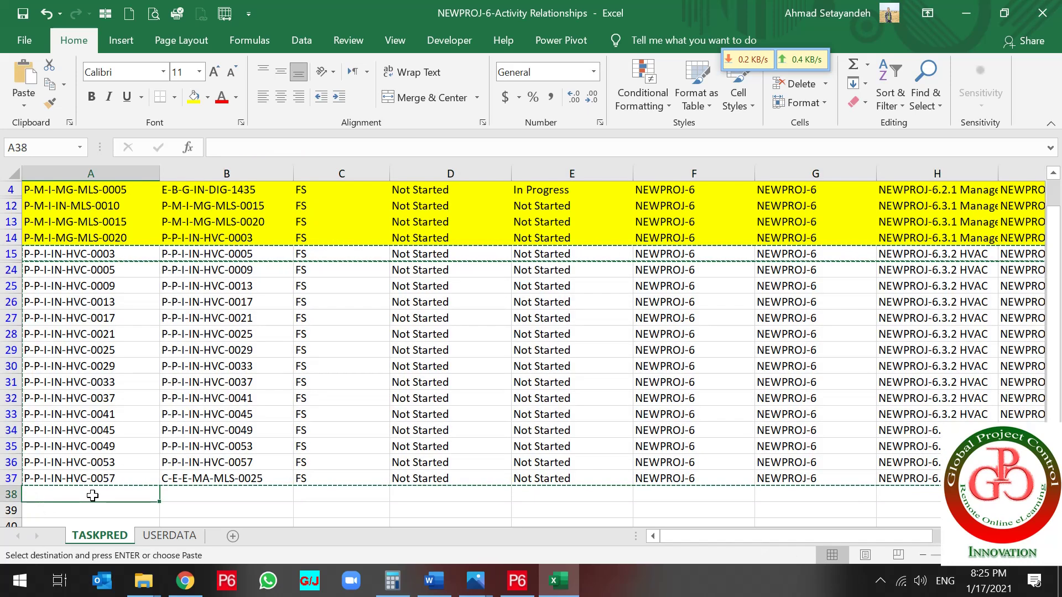
pyautogui.rightClick(55, 492)
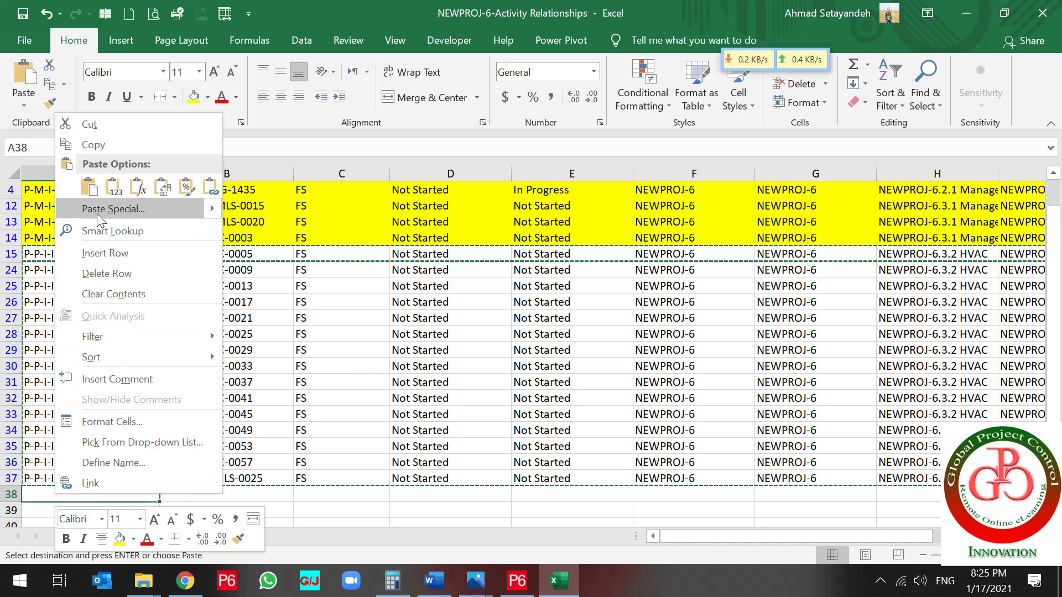
pyautogui.click(106, 188)
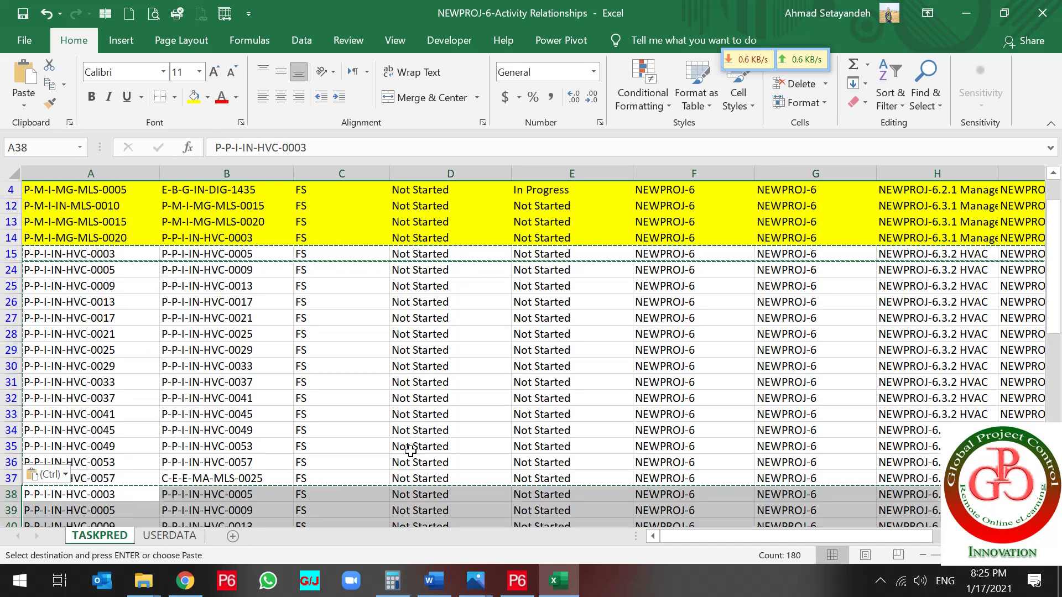
# Fill the pasted rows 38–52 yellow
pyautogui.scroll(-1, 310, 471)
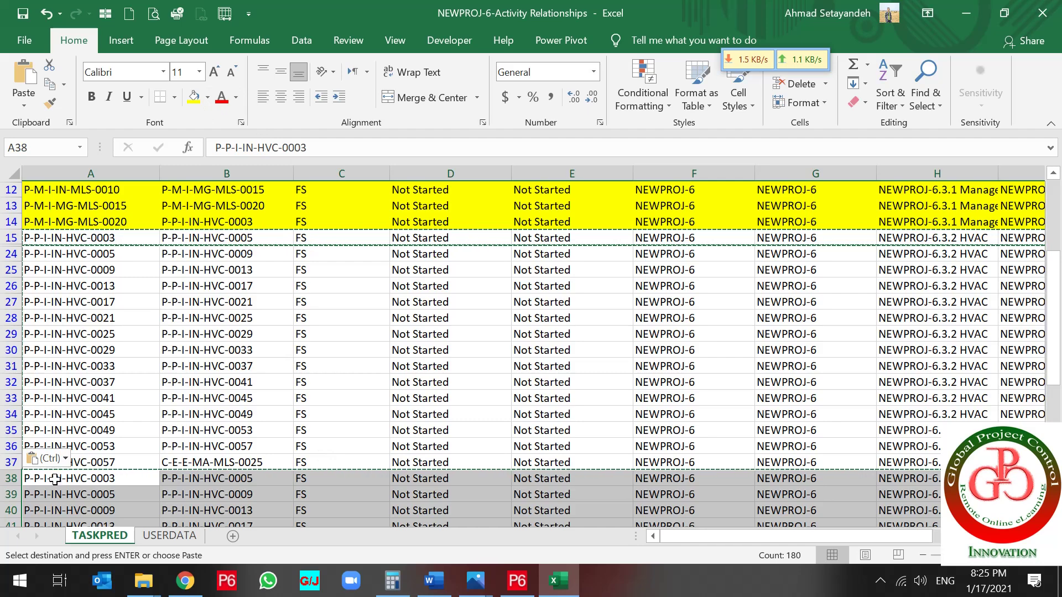
pyautogui.moveTo(51, 476); pyautogui.dragTo(835, 445)
pyautogui.scroll(-8, 814, 500)
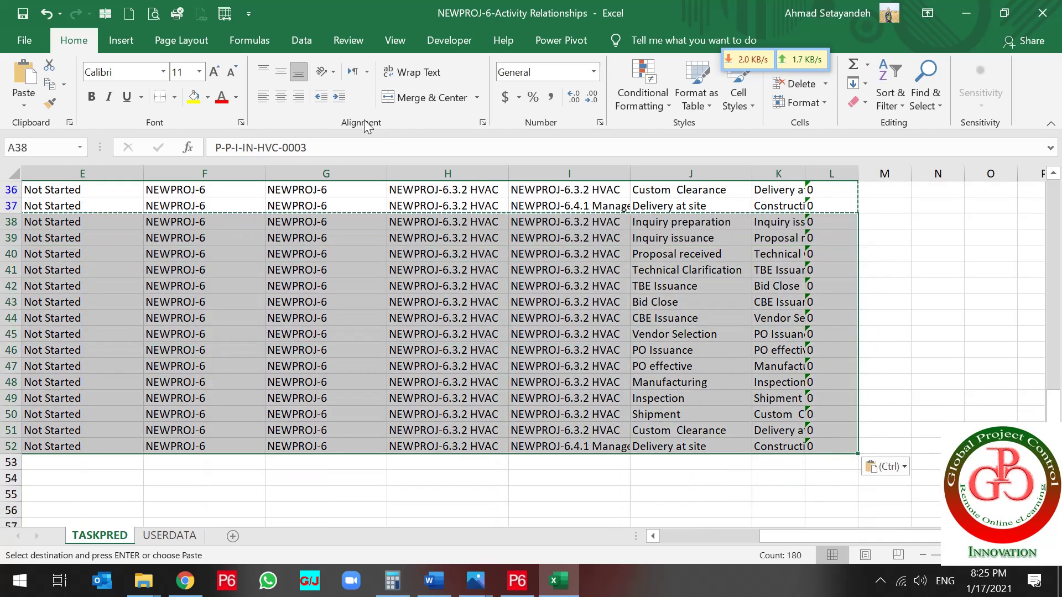
pyautogui.click(193, 97)
pyautogui.scroll(8, 539, 282)
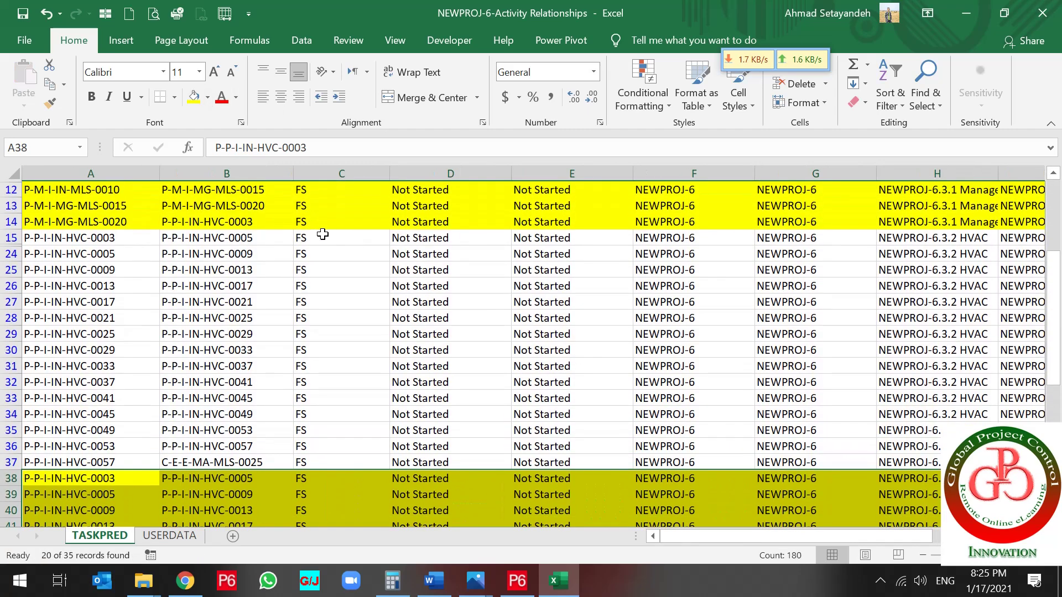
# Change the relationship type in C38 to SS
pyautogui.click(327, 237)
pyautogui.press('Right')
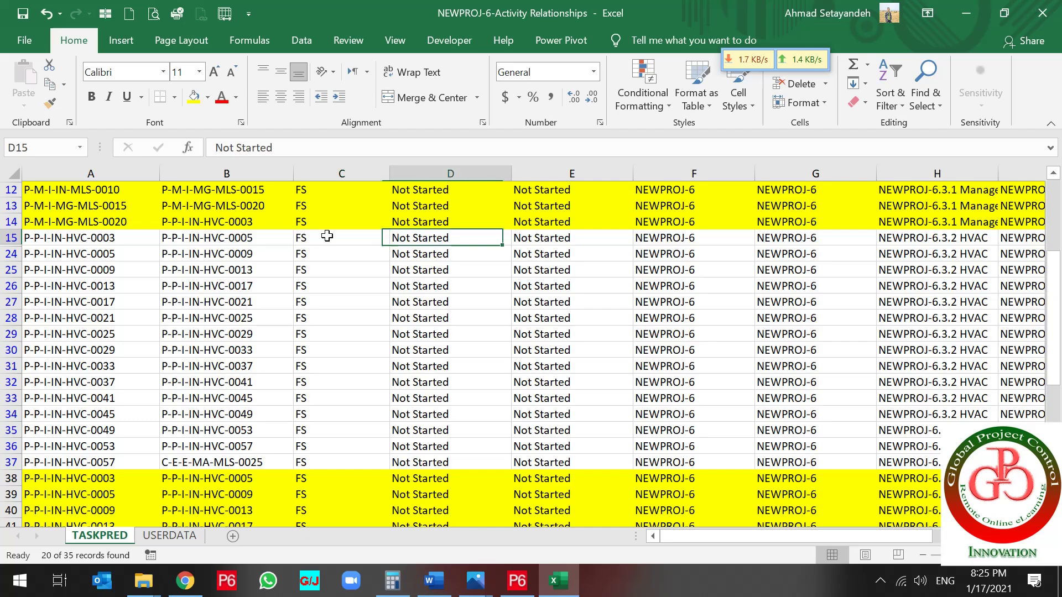
pyautogui.press('Right')
pyautogui.press('Right')
pyautogui.press('Right')
pyautogui.press('Right')
pyautogui.press('Right')
pyautogui.press('Right')
pyautogui.press('Right')
pyautogui.press('Right')
pyautogui.press('Right')
pyautogui.press('Left')
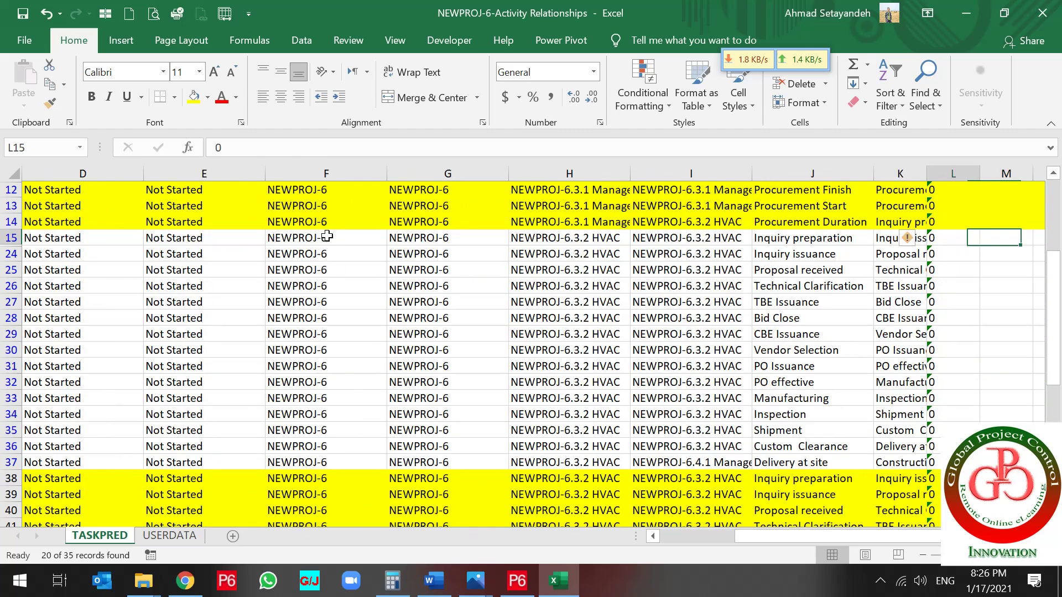
pyautogui.press('Left')
pyautogui.press('Home')
pyautogui.press('Right')
pyautogui.press('Right')
pyautogui.press('Right')
pyautogui.press('Down')
pyautogui.press('Down')
pyautogui.press('Down')
pyautogui.press('Down')
pyautogui.press('Down')
pyautogui.press('Down')
pyautogui.press('Down')
pyautogui.press('Down')
pyautogui.press('Down')
pyautogui.press('Down')
pyautogui.press('Down')
pyautogui.press('Down')
pyautogui.press('Down')
pyautogui.press('Down')
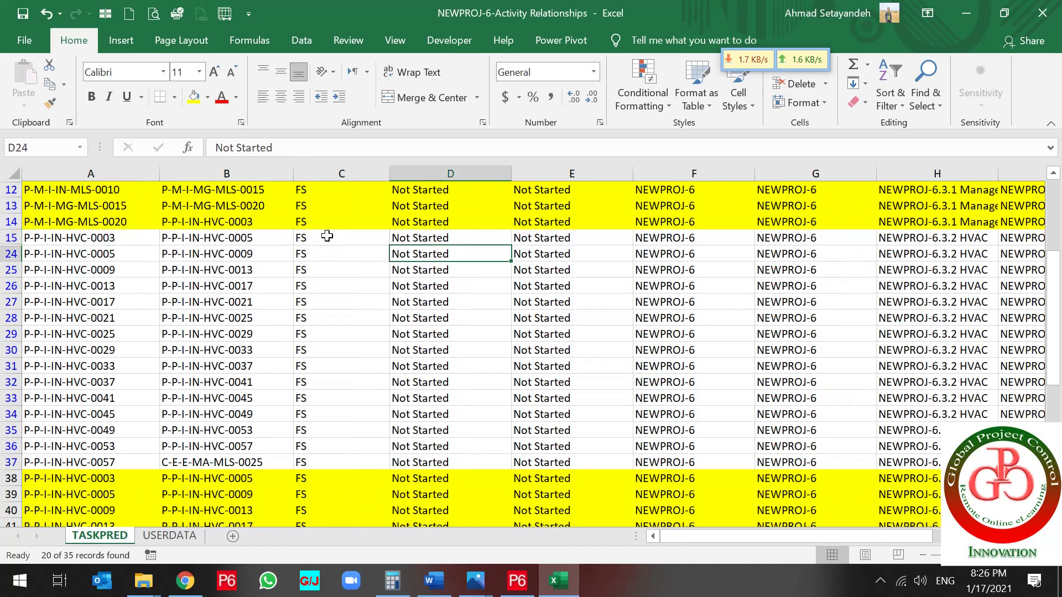
pyautogui.press('Down')
pyautogui.press('Left')
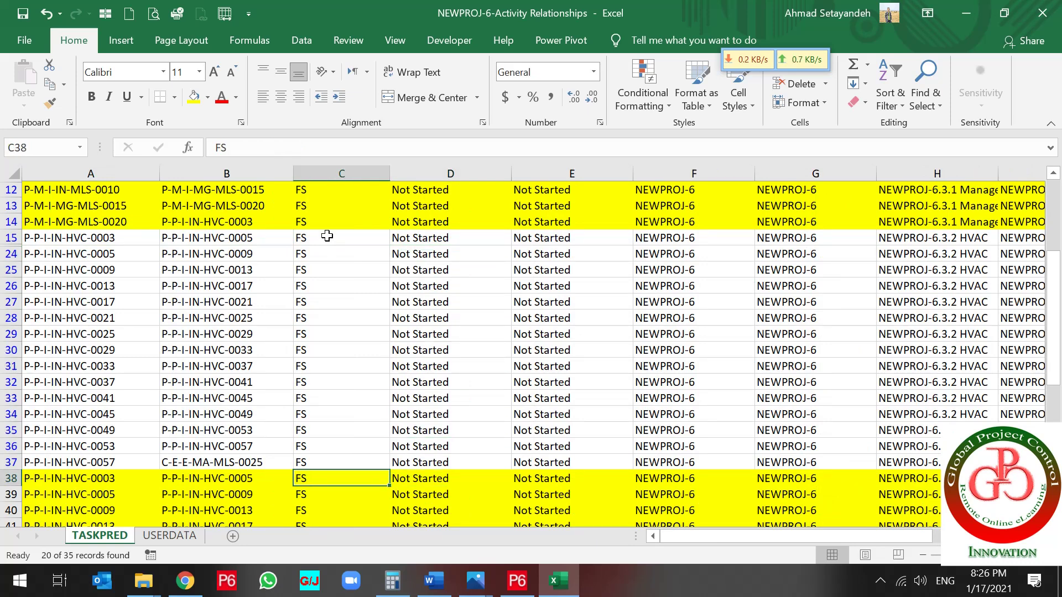
pyautogui.write('SS')
pyautogui.press('Return')
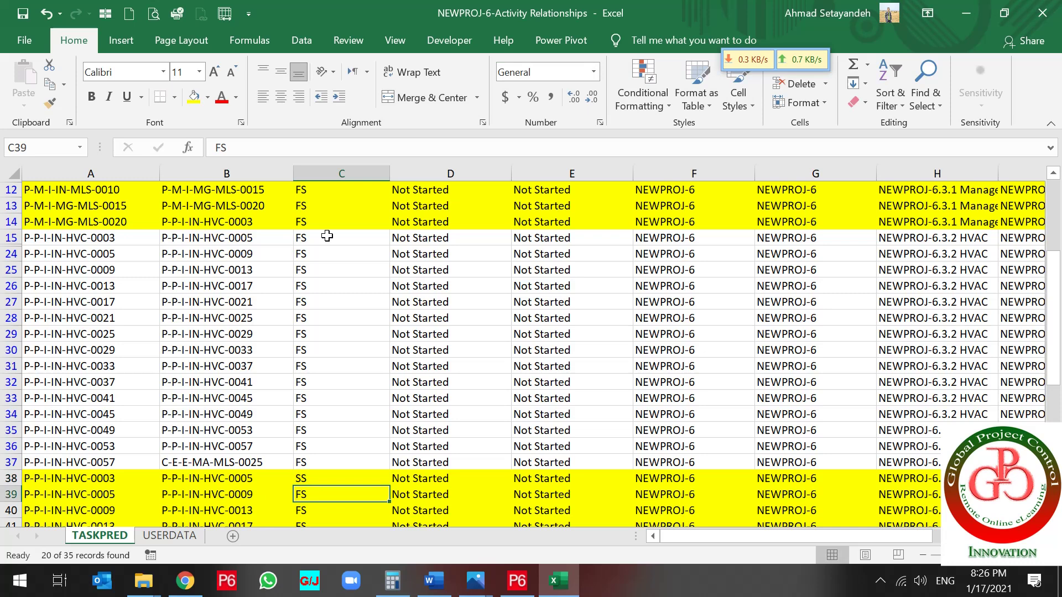
# Copy SS from C38 into the relationship types C39:C52
pyautogui.press('Up')
pyautogui.hotkey('ctrl', 'c')
pyautogui.press('Down')
pyautogui.hotkey('ctrl', 'shift', 'Down')
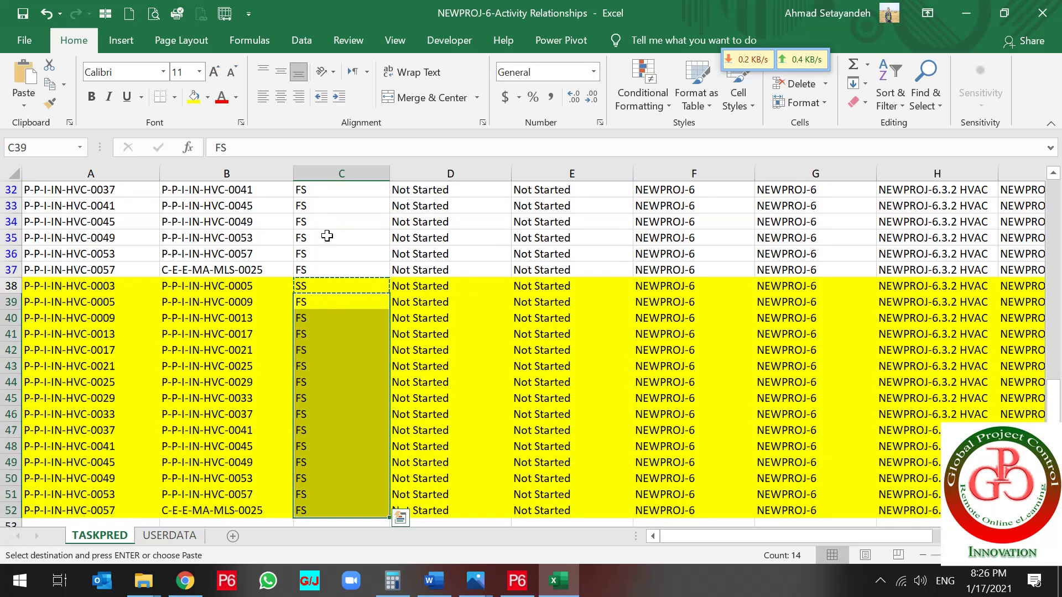
pyautogui.hotkey('ctrl', 'v')
pyautogui.press('Up')
pyautogui.press('Up')
pyautogui.press('Up')
pyautogui.press('Up')
pyautogui.press('Up')
pyautogui.press('Up')
pyautogui.press('Up')
pyautogui.press('Up')
pyautogui.press('Up')
pyautogui.press('Up')
pyautogui.press('Up')
pyautogui.press('Up')
pyautogui.press('Up')
pyautogui.press('Up')
pyautogui.press('Up')
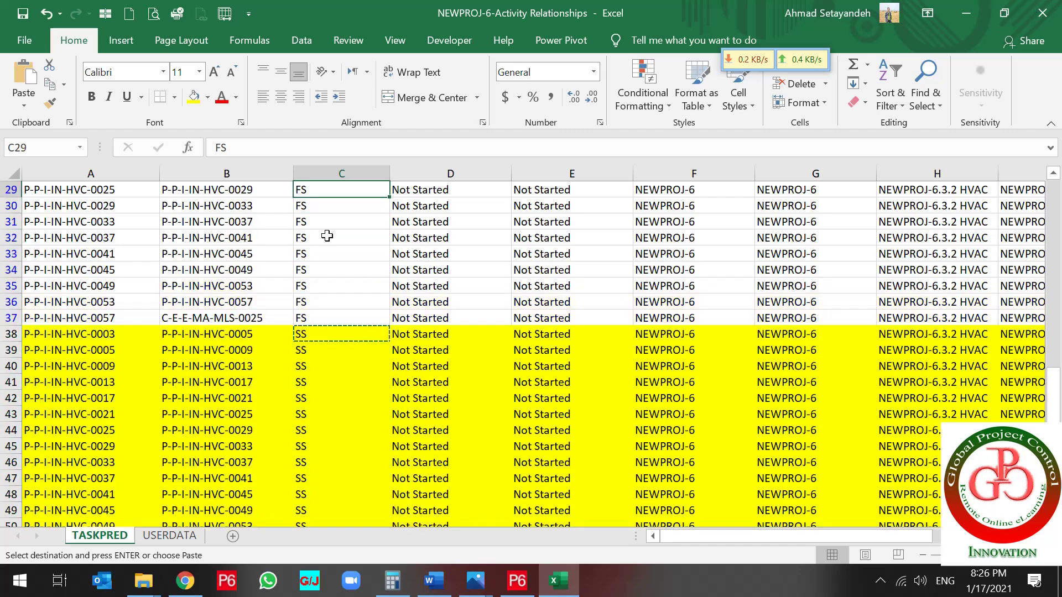
pyautogui.press('Up')
pyautogui.press('Up')
pyautogui.press('Down')
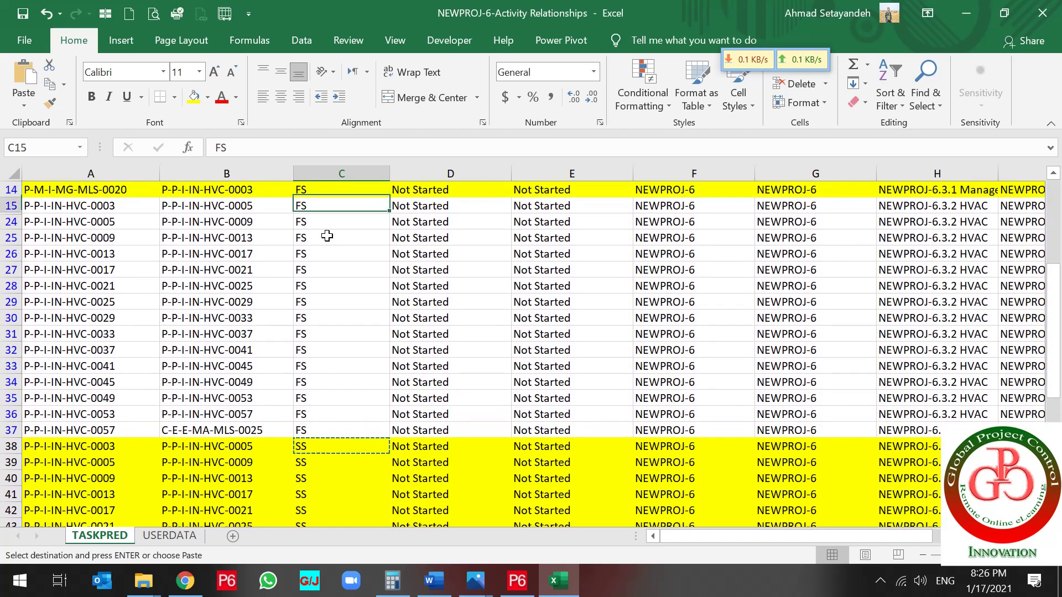
pyautogui.press('Right')
pyautogui.press('Right')
pyautogui.press('Right')
pyautogui.press('Right')
pyautogui.press('Right')
pyautogui.press('Right')
pyautogui.press('Right')
pyautogui.press('Right')
pyautogui.press('Right')
pyautogui.press('Right')
pyautogui.press('Right')
pyautogui.press('Right')
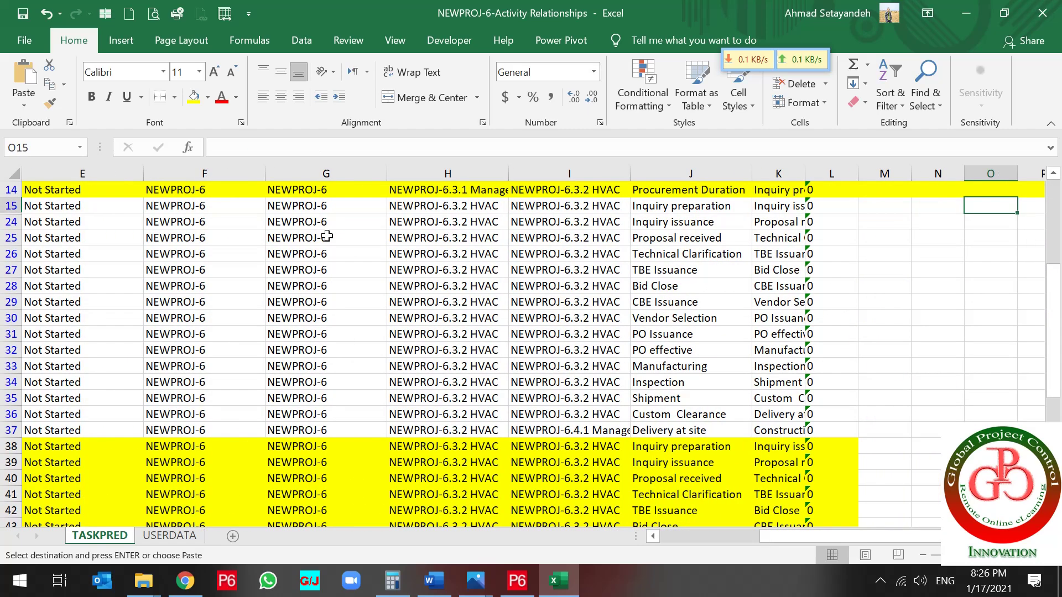
# Autofit the delete_record_flag column and go to its row 15 cell
pyautogui.press('Up')
pyautogui.press('Up')
pyautogui.press('Up')
pyautogui.press('Up')
pyautogui.press('Up')
pyautogui.press('Up')
pyautogui.press('Up')
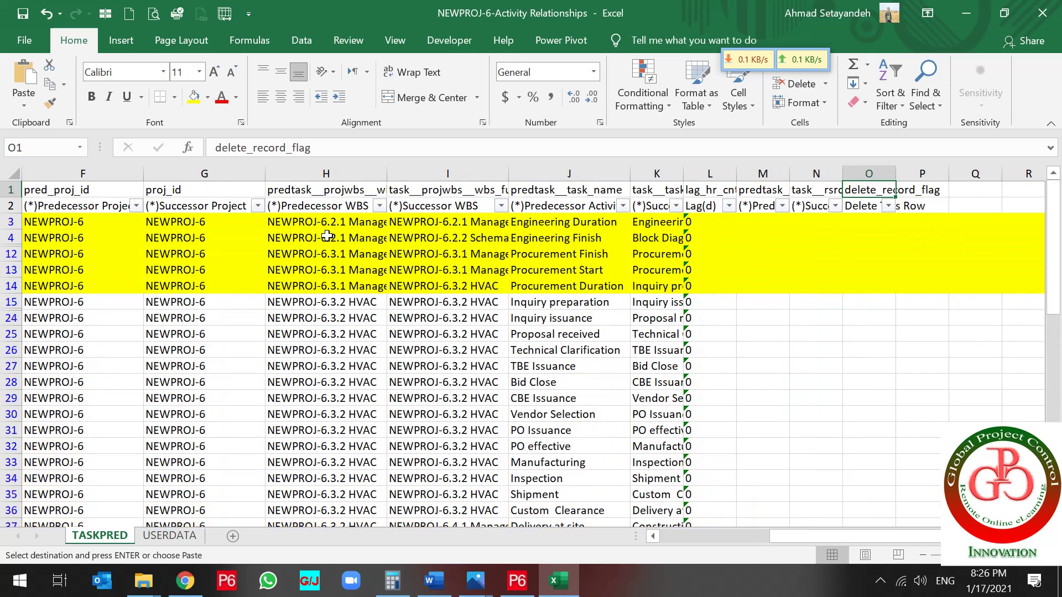
pyautogui.press('Down')
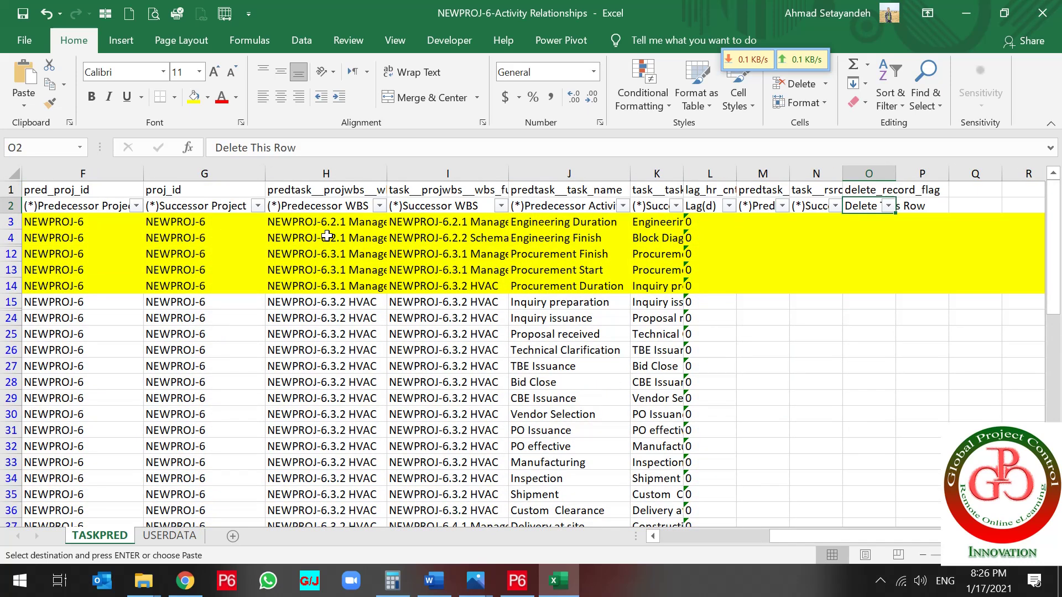
pyautogui.doubleClick(896, 173)
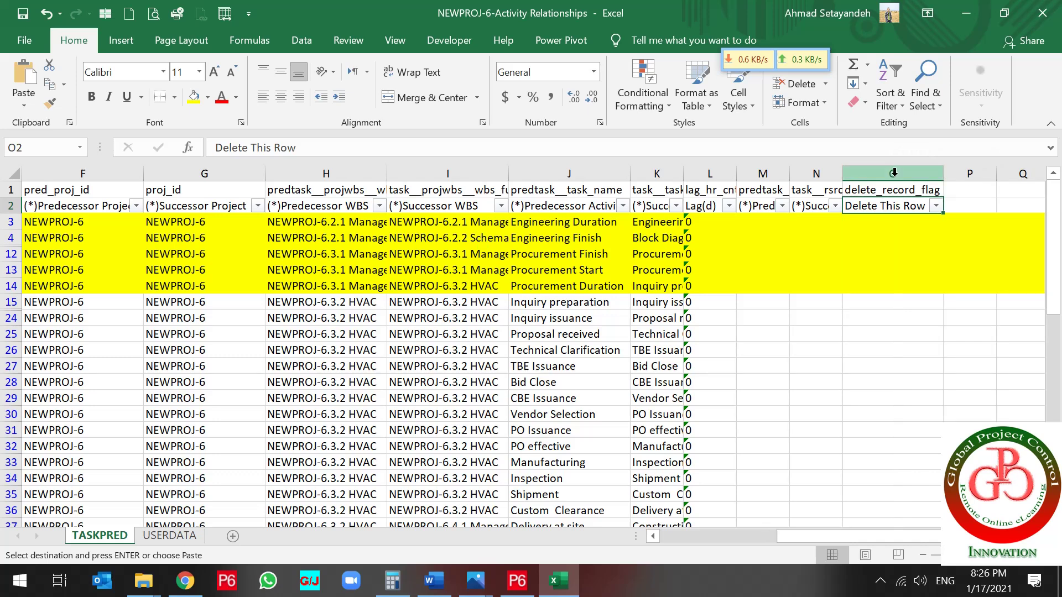
pyautogui.press('Down')
pyautogui.click(908, 304)
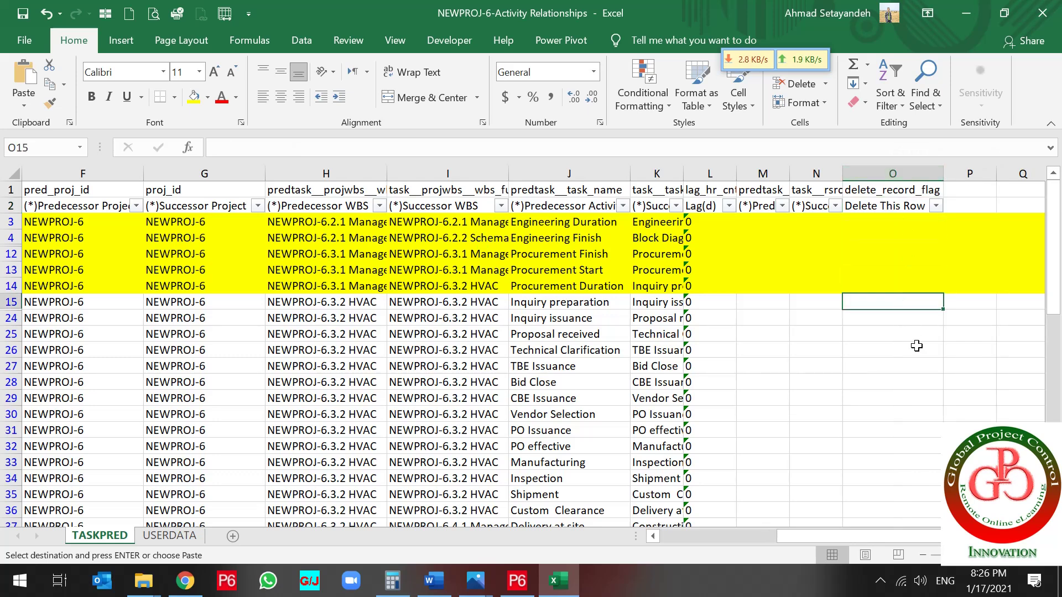
pyautogui.press('Return')
pyautogui.press('Down')
pyautogui.press('Up')
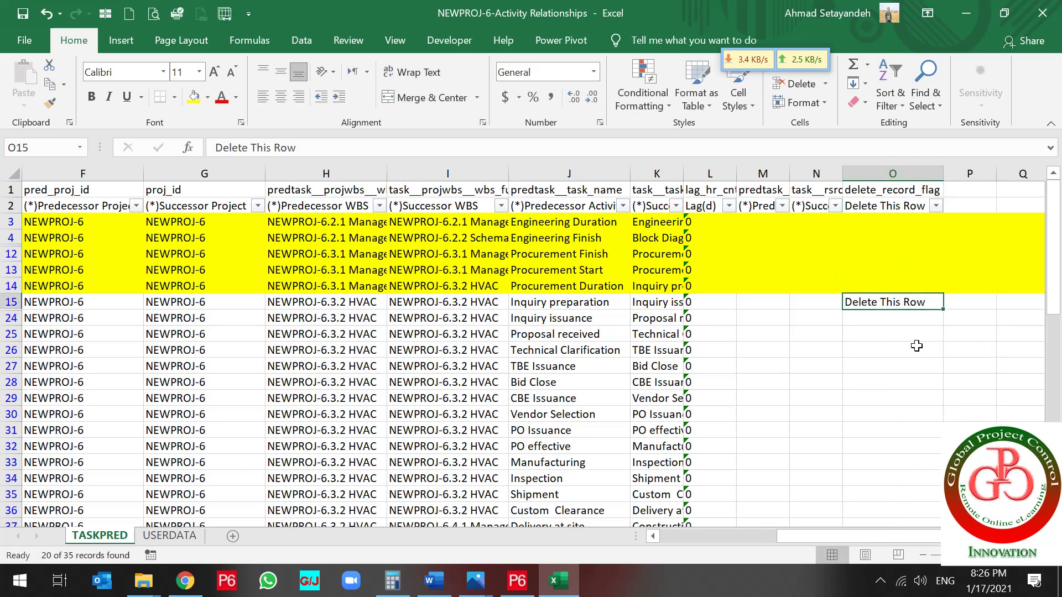
# Enter d as the deletion flag in O15
pyautogui.write('D\\')
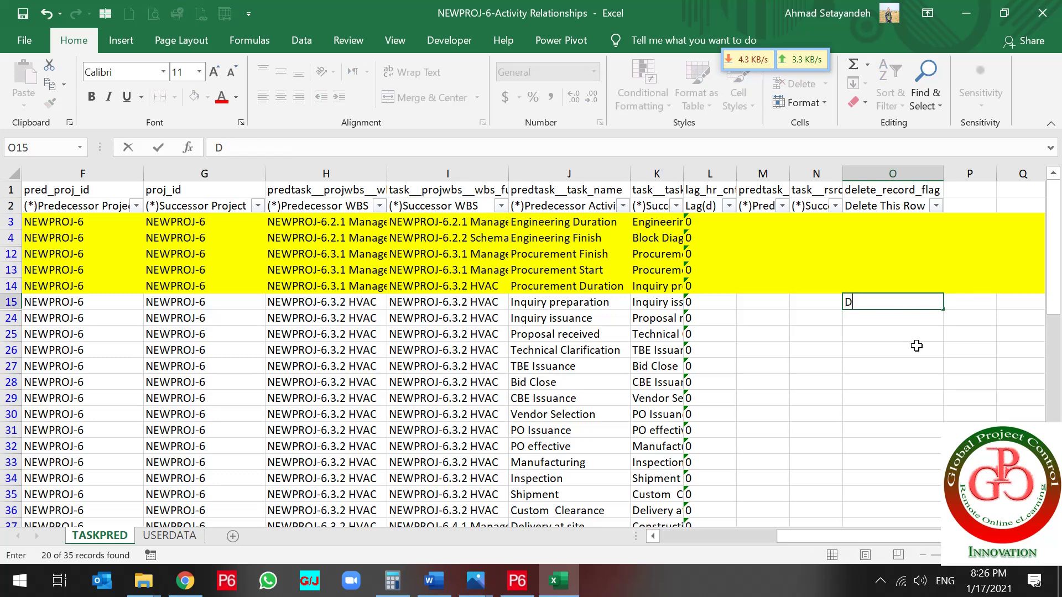
pyautogui.press('Return')
pyautogui.press('Up')
pyautogui.press('BackSpace')
pyautogui.write('d')
pyautogui.press('BackSpace')
pyautogui.press('BackSpace')
pyautogui.write('d')
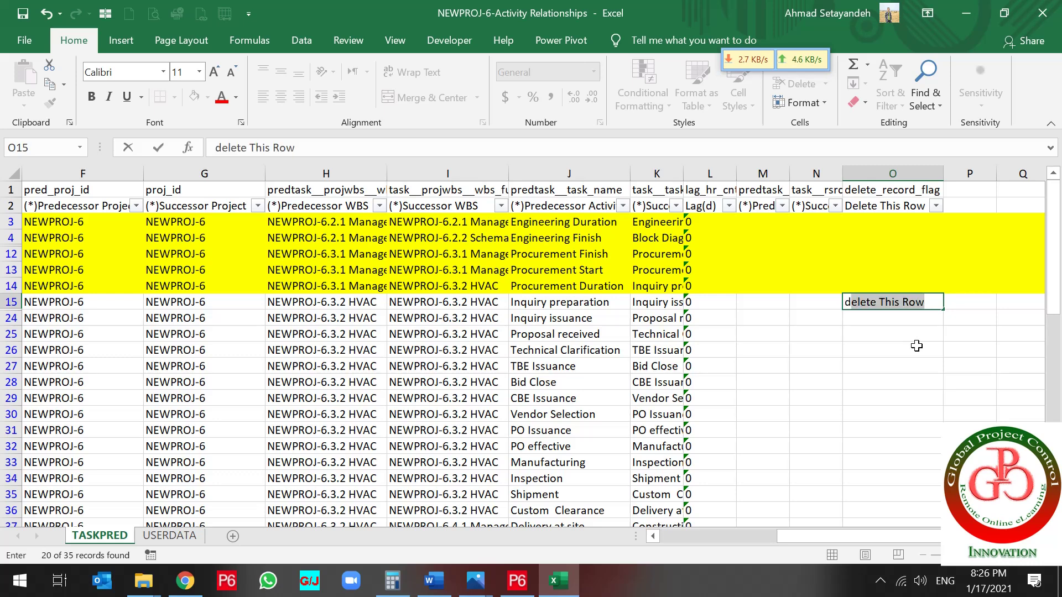
pyautogui.press('BackSpace')
pyautogui.press('Return')
# Copy the d flag into the deletion flags of rows 24–37
pyautogui.press('Up')
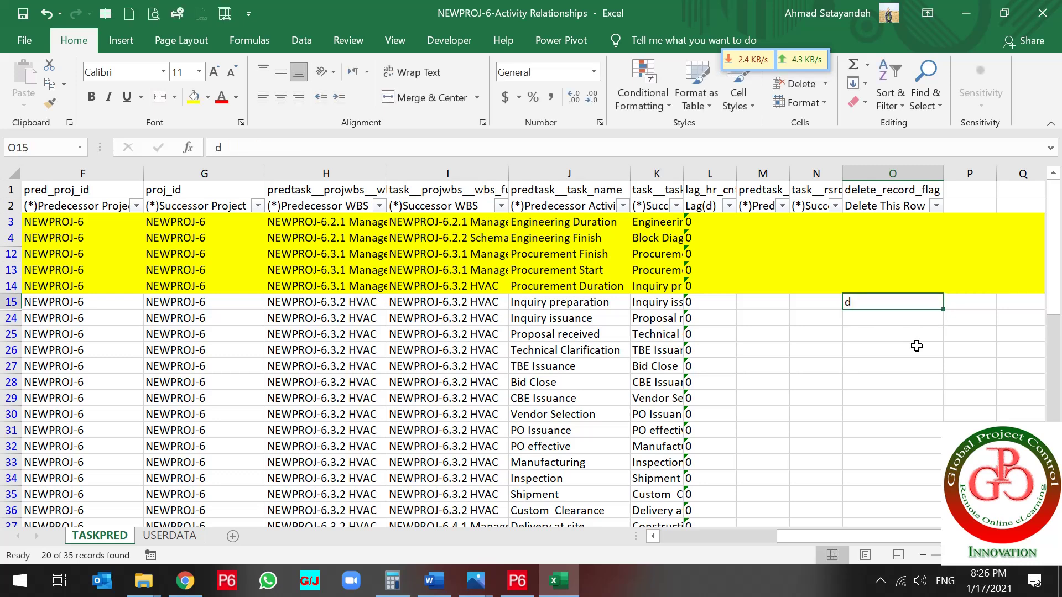
pyautogui.hotkey('ctrl', 'c')
pyautogui.press('Down')
pyautogui.hotkey('shift', 'Down')
pyautogui.hotkey('shift', 'Down')
pyautogui.hotkey('shift', 'Down')
pyautogui.hotkey('shift', 'Down')
pyautogui.hotkey('shift', 'Down')
pyautogui.hotkey('shift', 'Down')
pyautogui.hotkey('shift', 'Down')
pyautogui.hotkey('shift', 'Down')
pyautogui.hotkey('shift', 'Down')
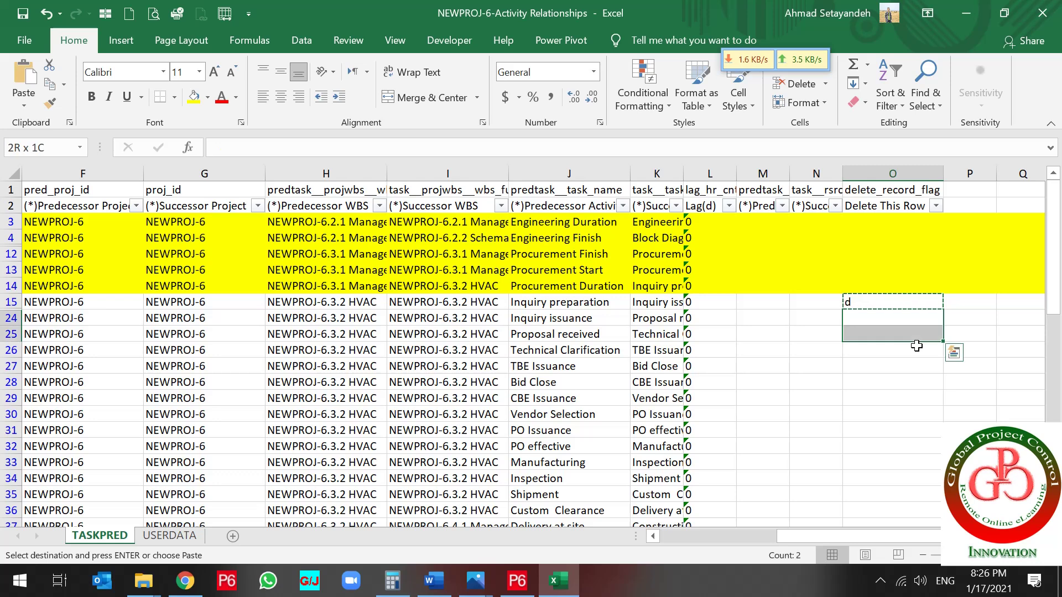
pyautogui.hotkey('shift', 'Down')
pyautogui.hotkey('shift', 'Down')
pyautogui.hotkey('shift', 'Down')
pyautogui.hotkey('shift', 'Down')
pyautogui.hotkey('shift', 'Down')
pyautogui.hotkey('shift', 'Down')
pyautogui.hotkey('shift', 'Down')
pyautogui.hotkey('shift', 'Down')
pyautogui.hotkey('shift', 'Up')
pyautogui.hotkey('shift', 'Up')
pyautogui.hotkey('shift', 'Up')
pyautogui.hotkey('shift', 'Up')
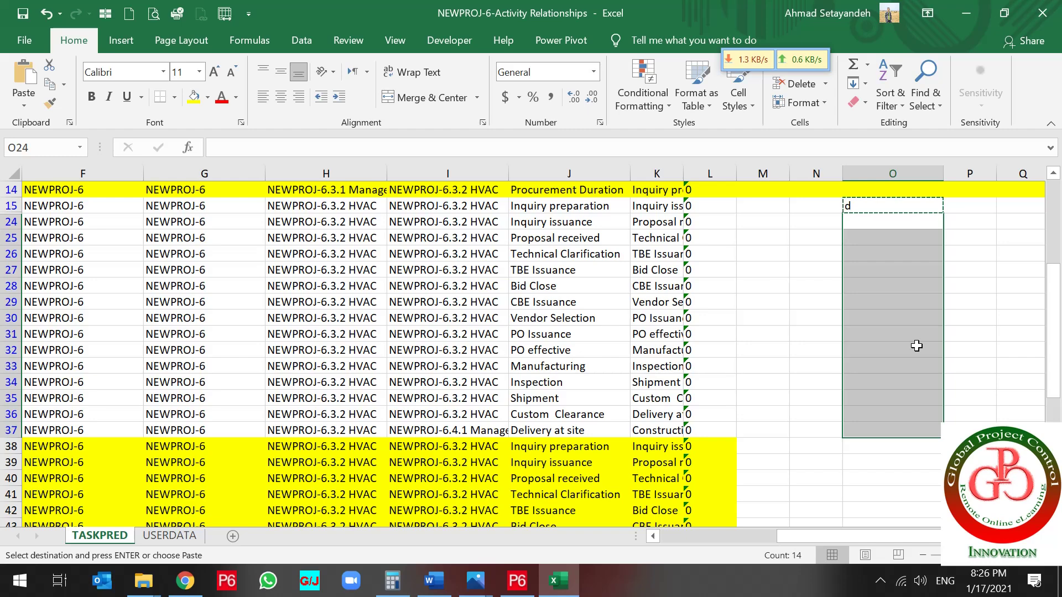
pyautogui.hotkey('ctrl', 'v')
pyautogui.click(917, 346)
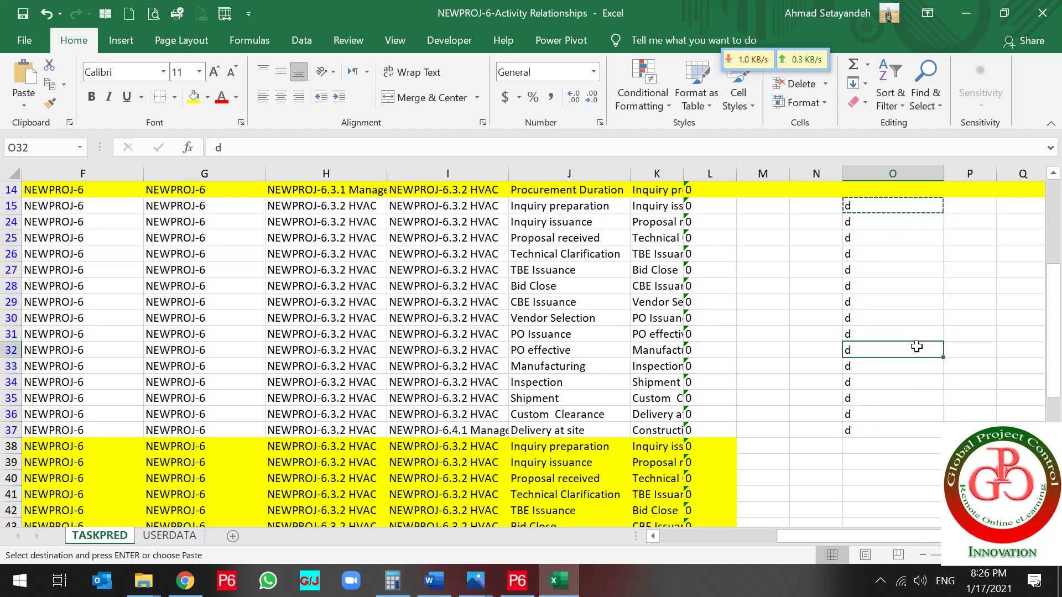
pyautogui.press('Home')
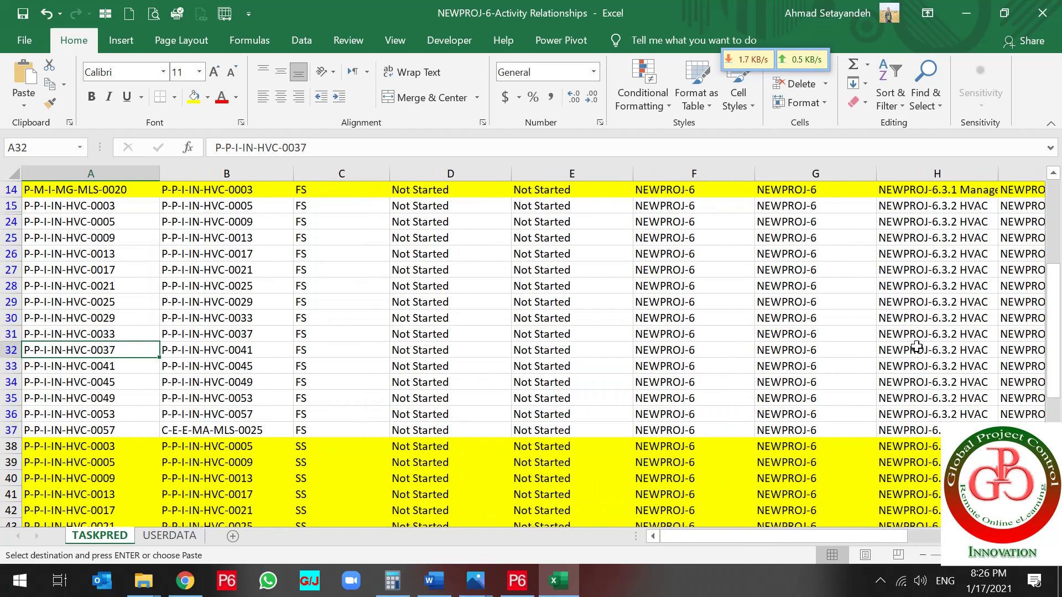
pyautogui.press('Right')
pyautogui.press('Right')
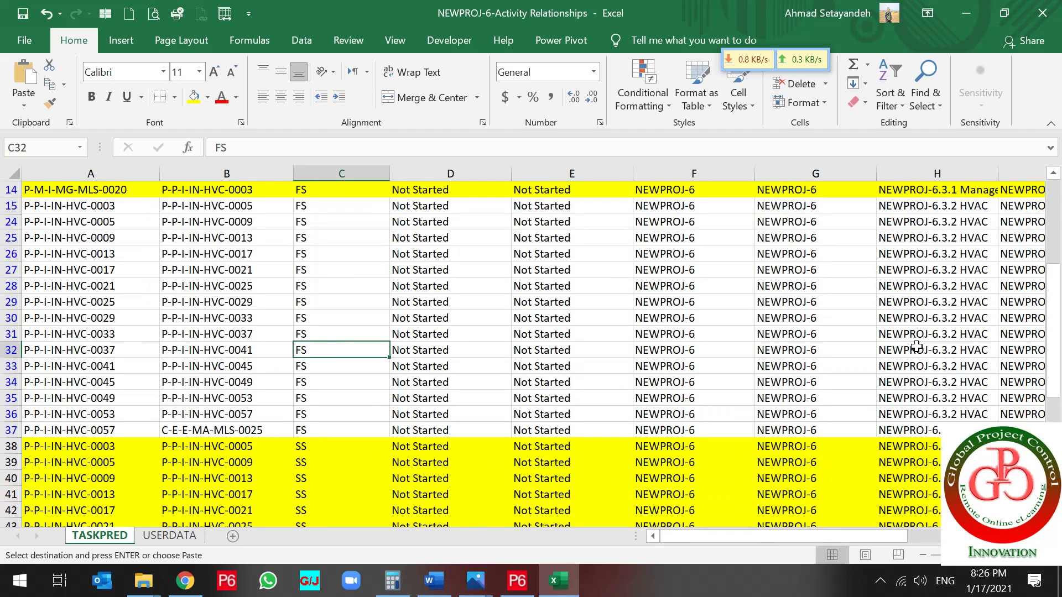
pyautogui.press('Right')
pyautogui.press('Right')
pyautogui.press('Right')
pyautogui.press('Right')
pyautogui.press('Right')
pyautogui.press('Right')
pyautogui.press('Right')
pyautogui.press('Right')
pyautogui.press('Right')
pyautogui.press('Right')
pyautogui.press('Right')
pyautogui.press('Right')
pyautogui.press('Right')
pyautogui.press('Right')
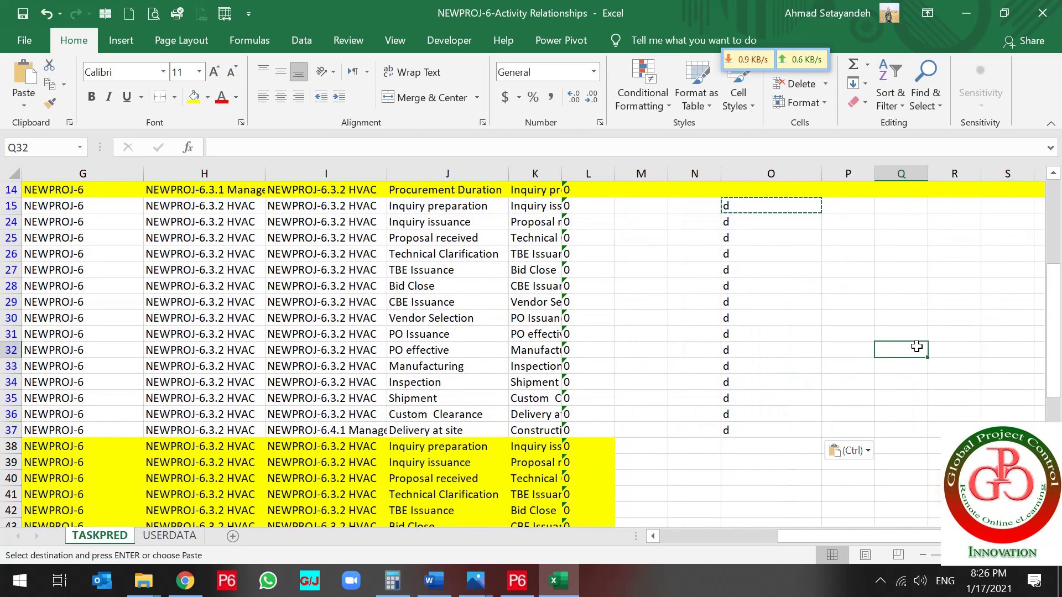
pyautogui.press('Left')
pyautogui.press('Left')
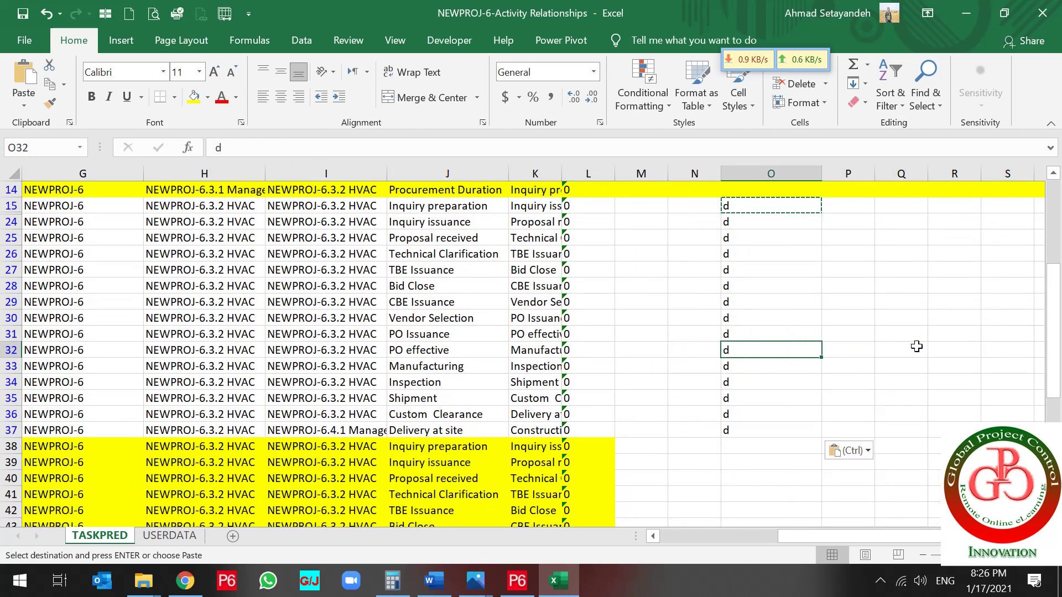
pyautogui.press('Left')
pyautogui.press('Left')
pyautogui.press('Left')
pyautogui.press('Left')
pyautogui.press('Left')
pyautogui.press('Left')
pyautogui.press('Left')
pyautogui.press('Left')
pyautogui.press('Left')
pyautogui.press('Left')
pyautogui.press('Left')
pyautogui.press('Left')
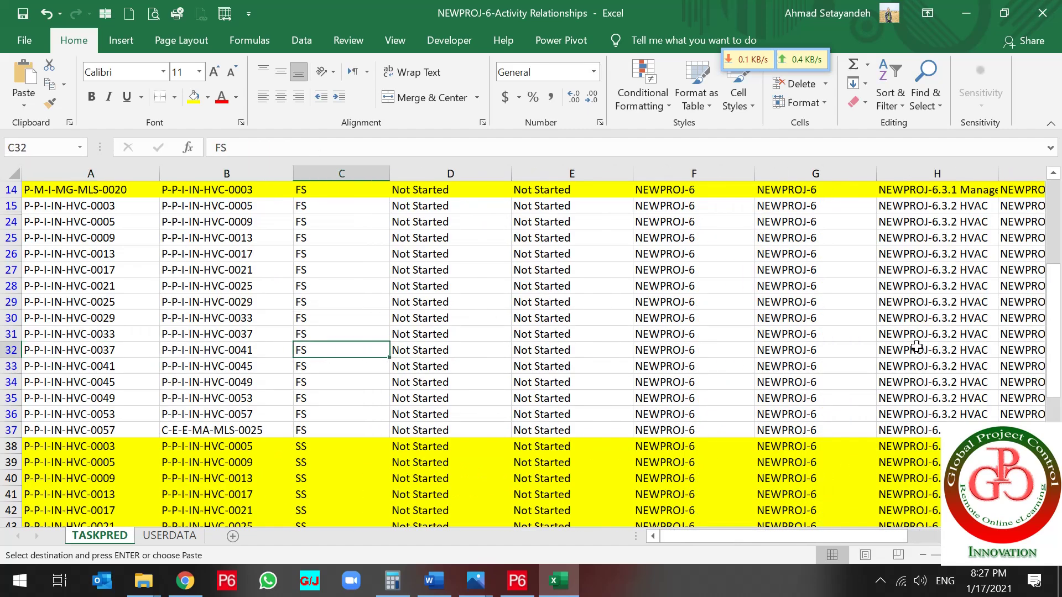
pyautogui.press('Up')
pyautogui.press('Up')
pyautogui.press('Up')
pyautogui.press('Up')
pyautogui.press('Up')
pyautogui.press('Up')
pyautogui.press('Up')
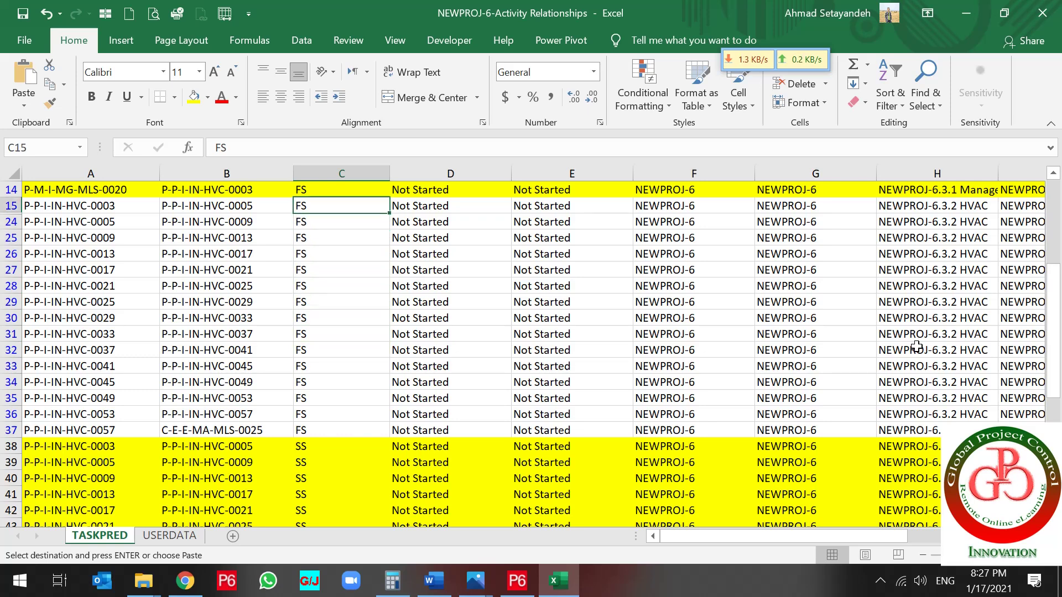
pyautogui.press('Down')
pyautogui.press('Down')
pyautogui.press('Down')
pyautogui.press('Down')
pyautogui.press('Down')
pyautogui.press('Down')
pyautogui.press('Down')
pyautogui.press('Down')
pyautogui.press('Down')
pyautogui.press('Down')
pyautogui.press('Down')
pyautogui.press('Down')
pyautogui.press('Down')
pyautogui.press('Down')
pyautogui.press('Down')
pyautogui.press('Down')
pyautogui.press('Down')
pyautogui.press('Down')
pyautogui.press('Down')
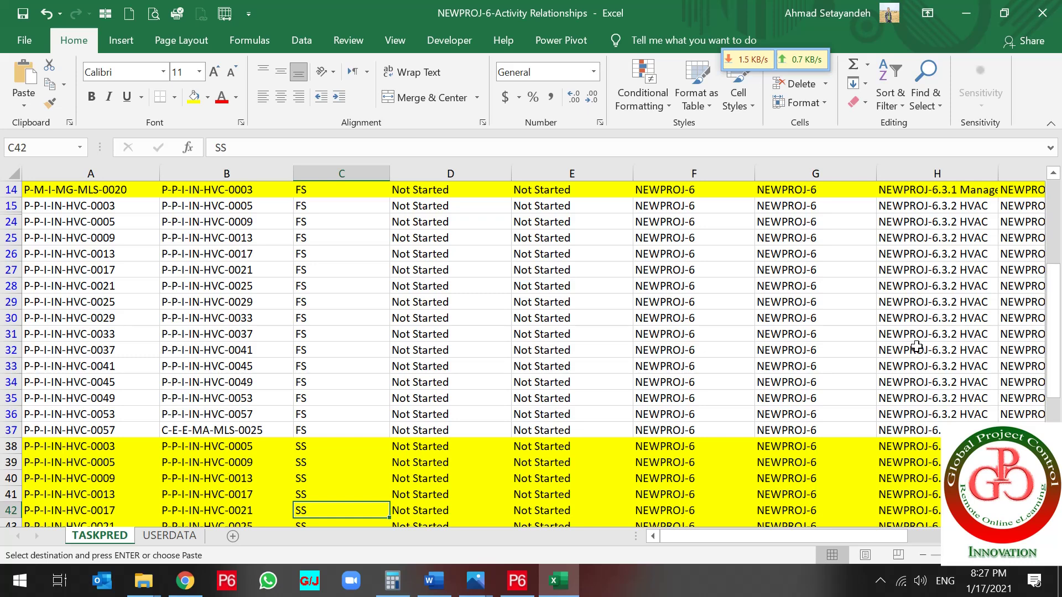
pyautogui.scroll(2, 916, 347)
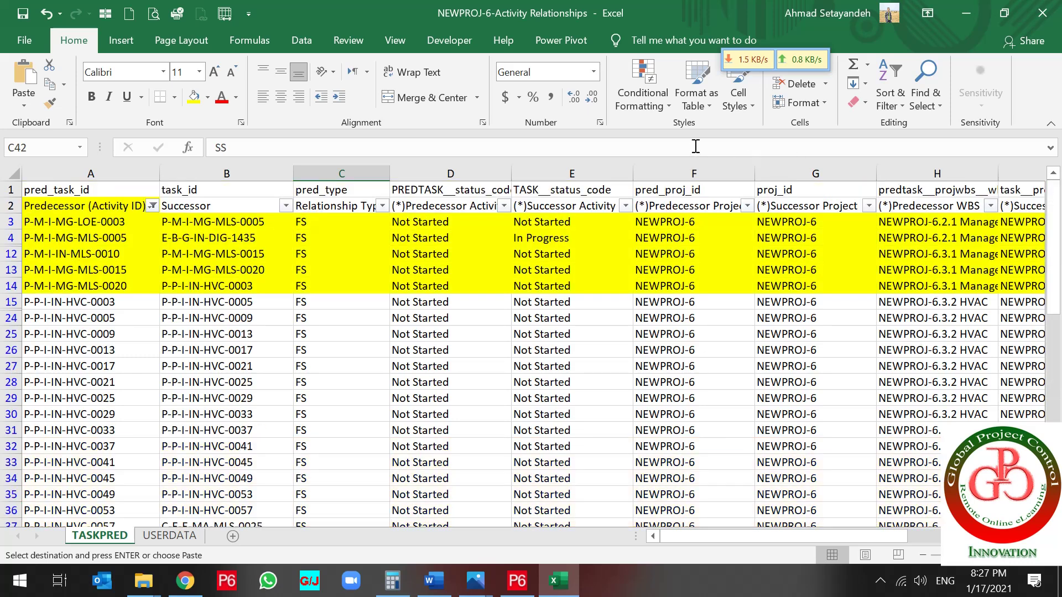
pyautogui.click(128, 202)
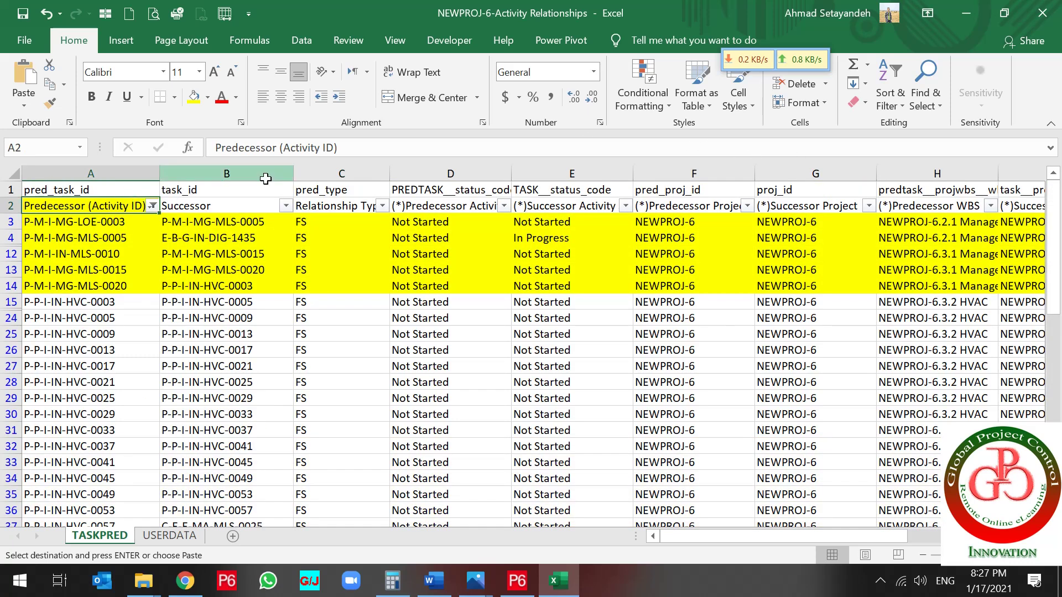
pyautogui.click(350, 152)
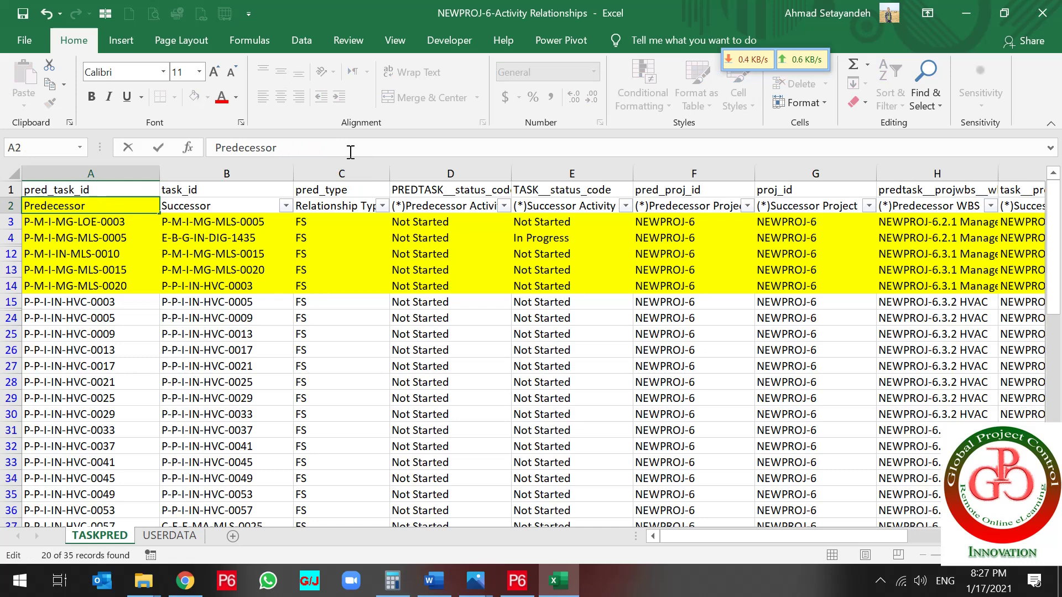
# Set header A2 to 'Predecessor' and clear the filter to show all rows
pyautogui.press('Return')
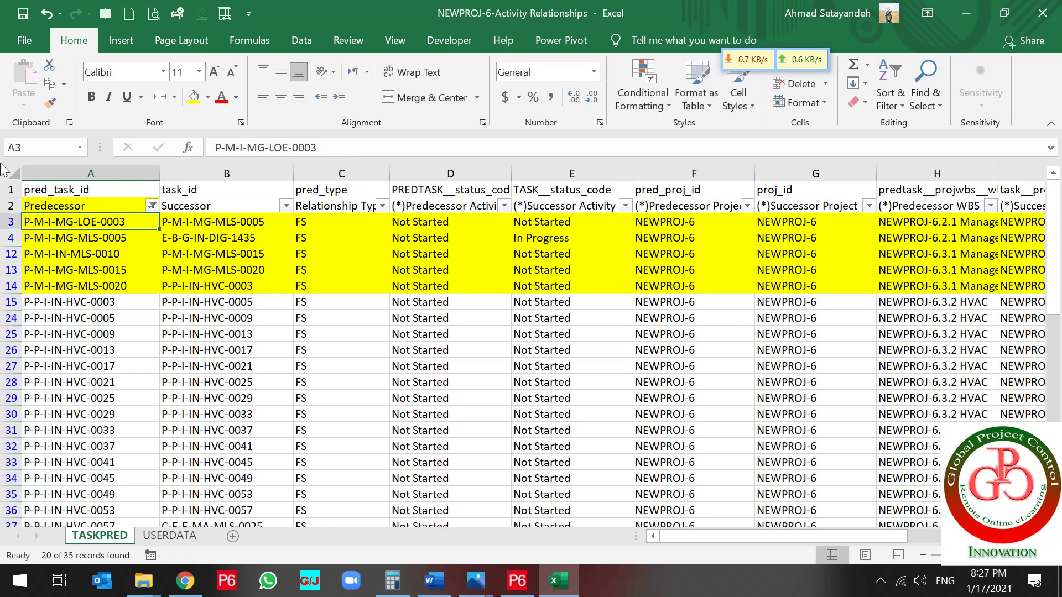
pyautogui.click(301, 40)
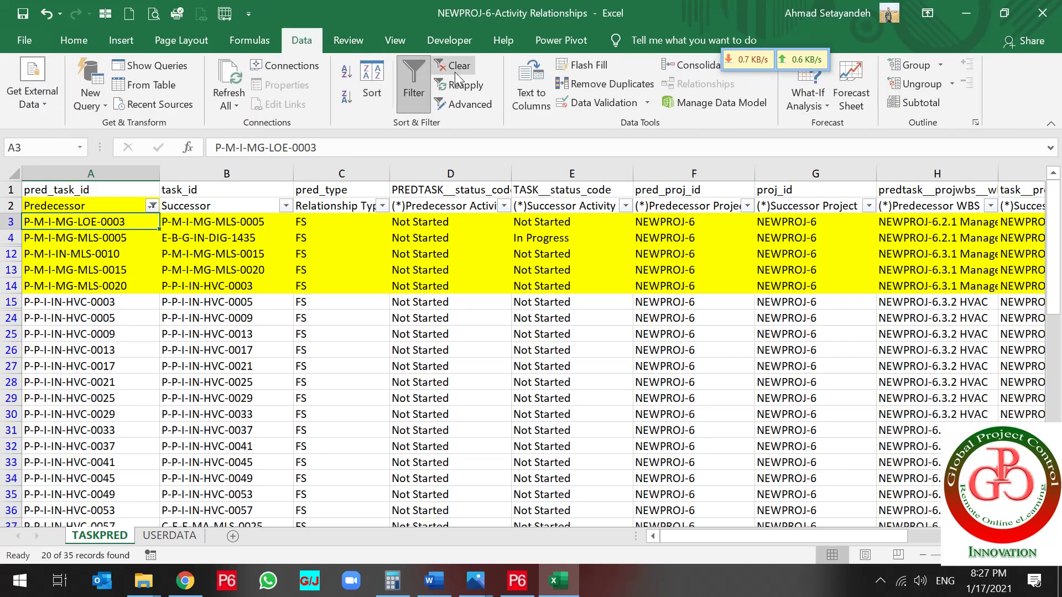
pyautogui.click(452, 66)
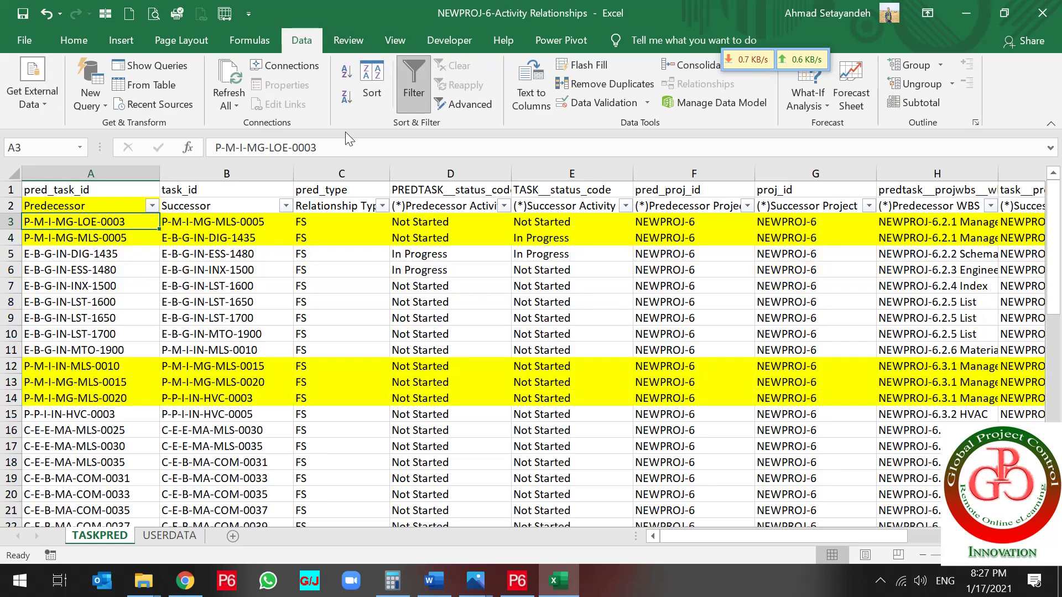
# Remove the yellow fill from the whole sheet and save the workbook
pyautogui.click(11, 172)
pyautogui.click(74, 41)
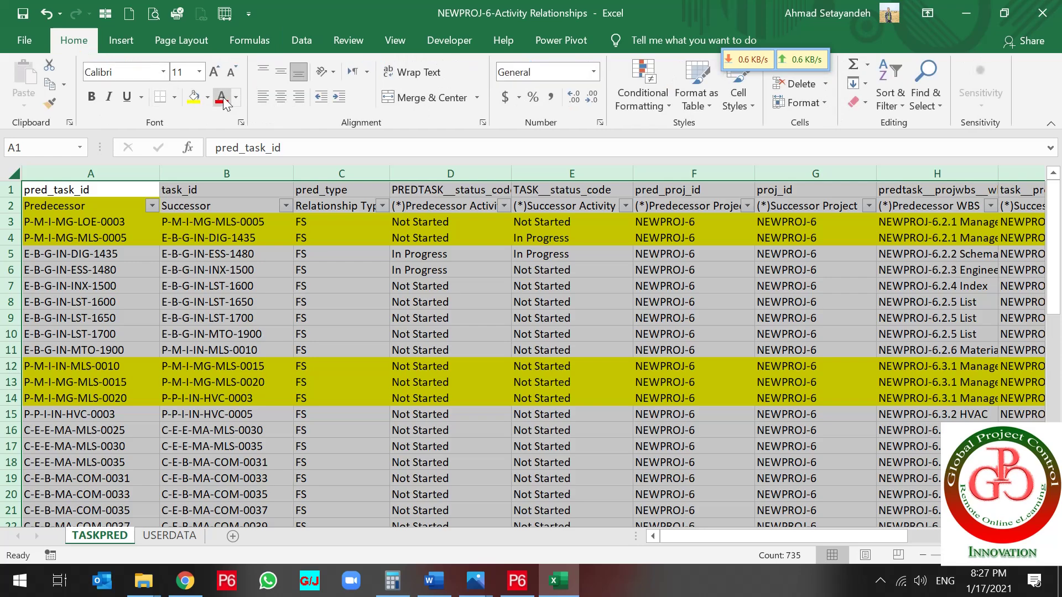
pyautogui.click(207, 102)
pyautogui.click(232, 247)
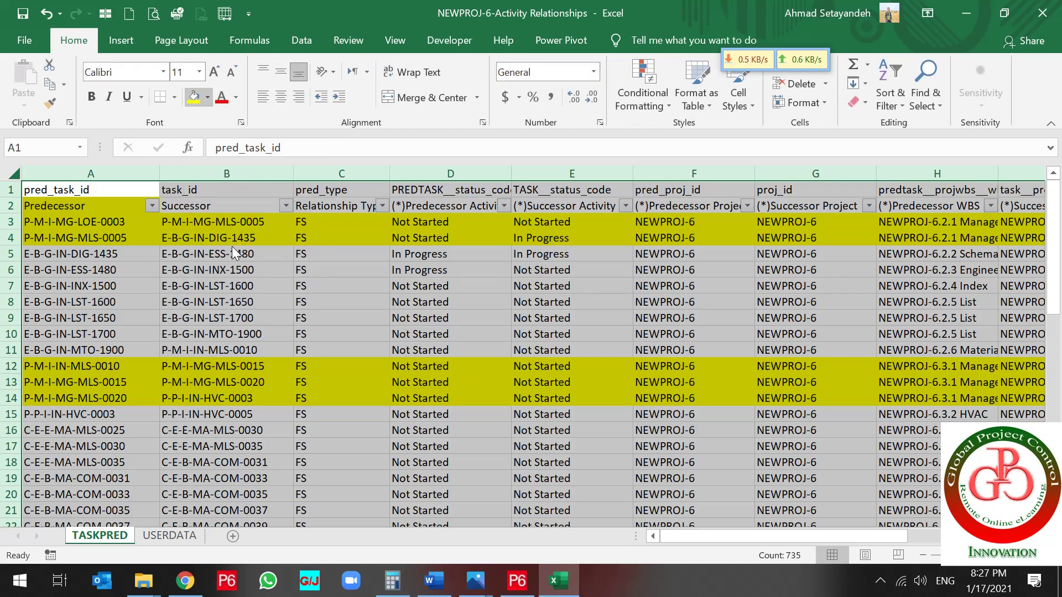
pyautogui.click(257, 319)
pyautogui.click(23, 13)
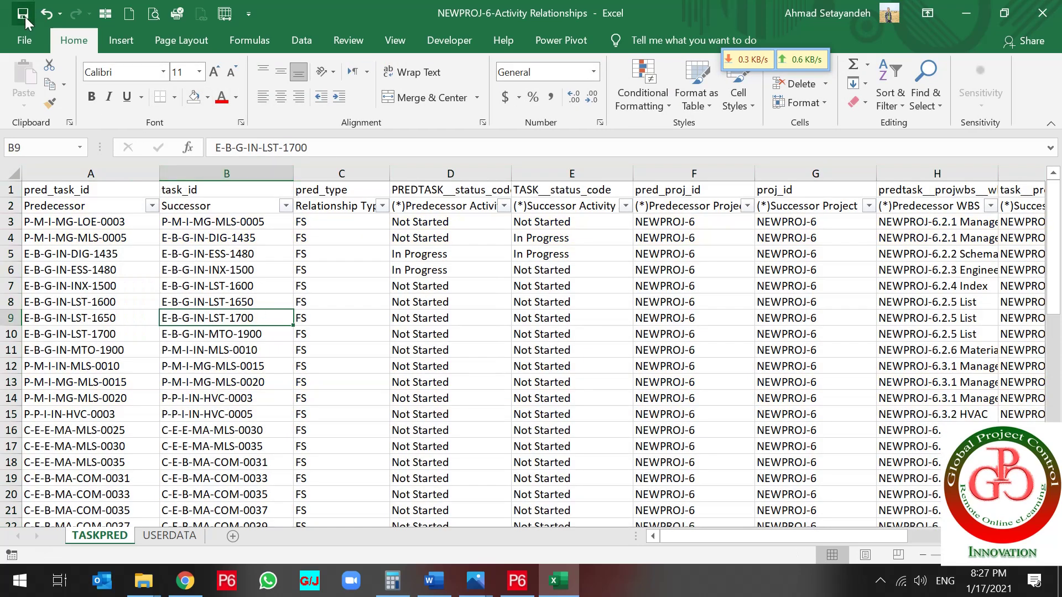
# Close Excel and scroll the NEWPROJ-6 activity table in Primavera P6 to the Procurement rows
pyautogui.click(1043, 13)
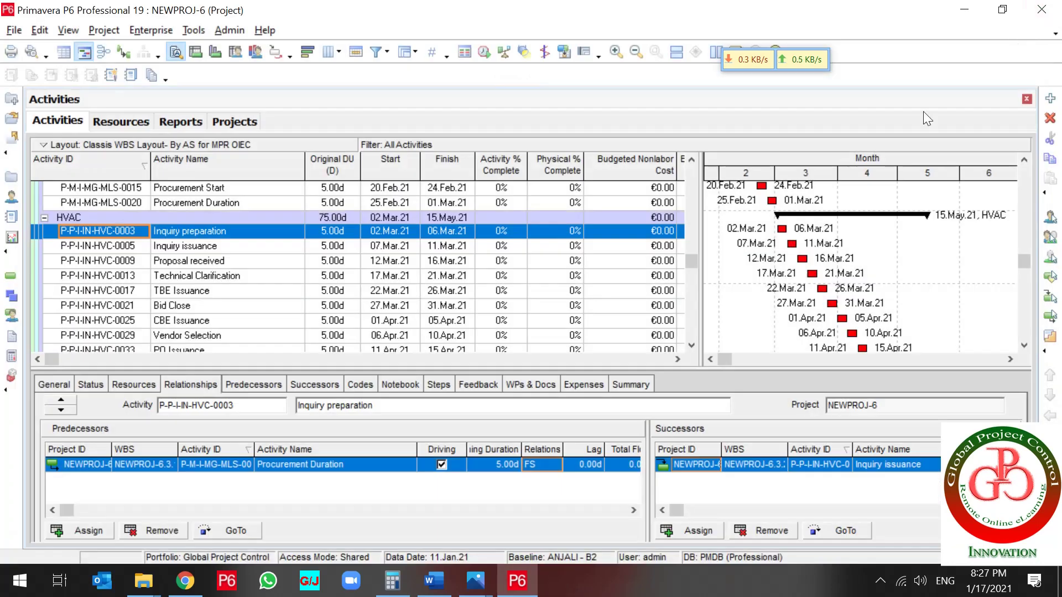
pyautogui.click(484, 53)
pyautogui.press('Return')
pyautogui.scroll(2, 282, 244)
pyautogui.scroll(-1, 282, 244)
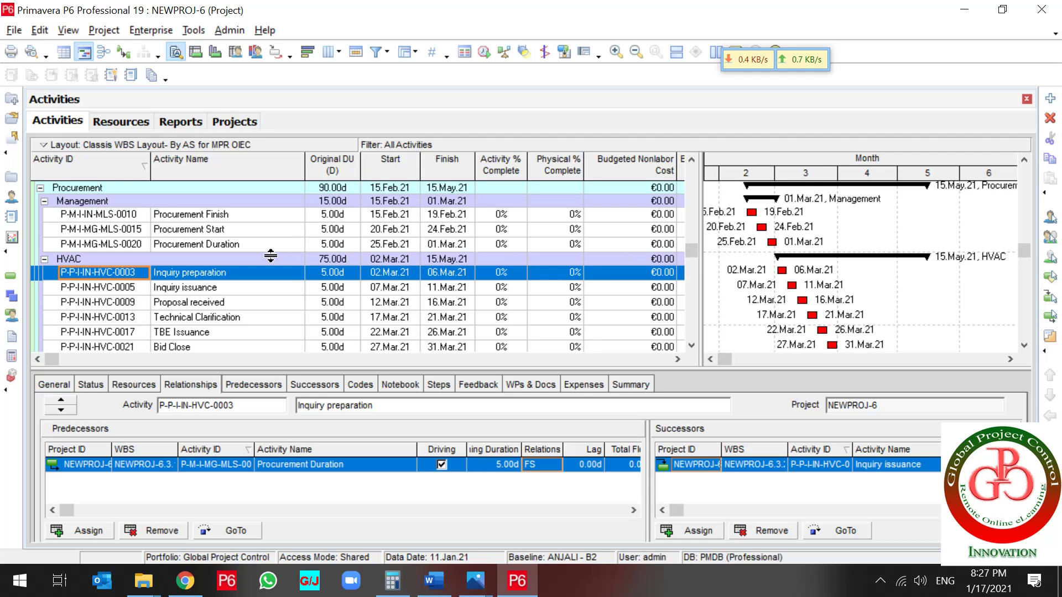
# Start an XLSX spreadsheet import and select NEWPROJ-6-Activity Relationships from New folder
pyautogui.click(15, 30)
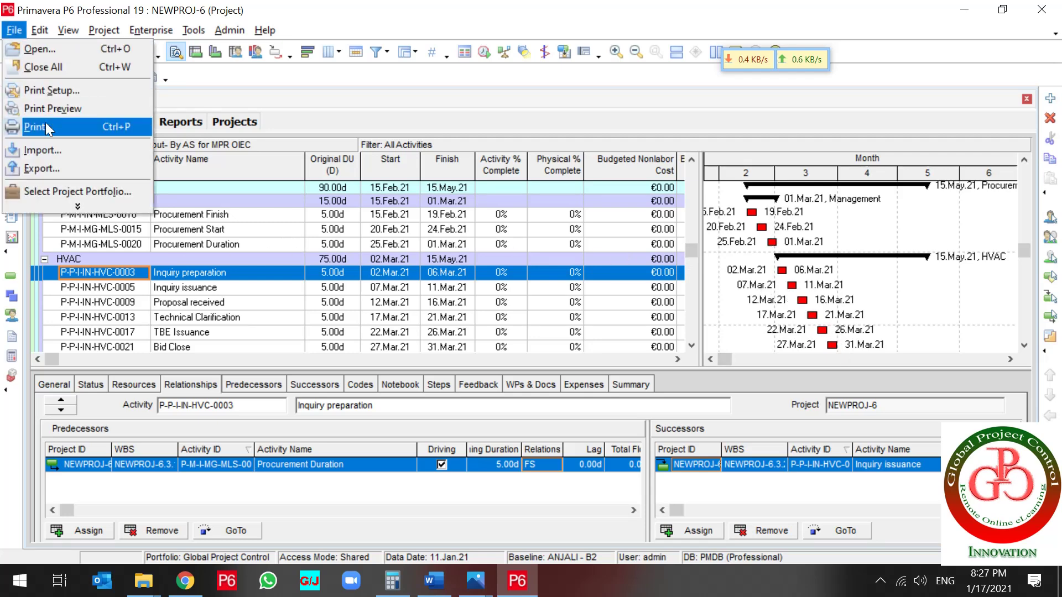
pyautogui.click(51, 151)
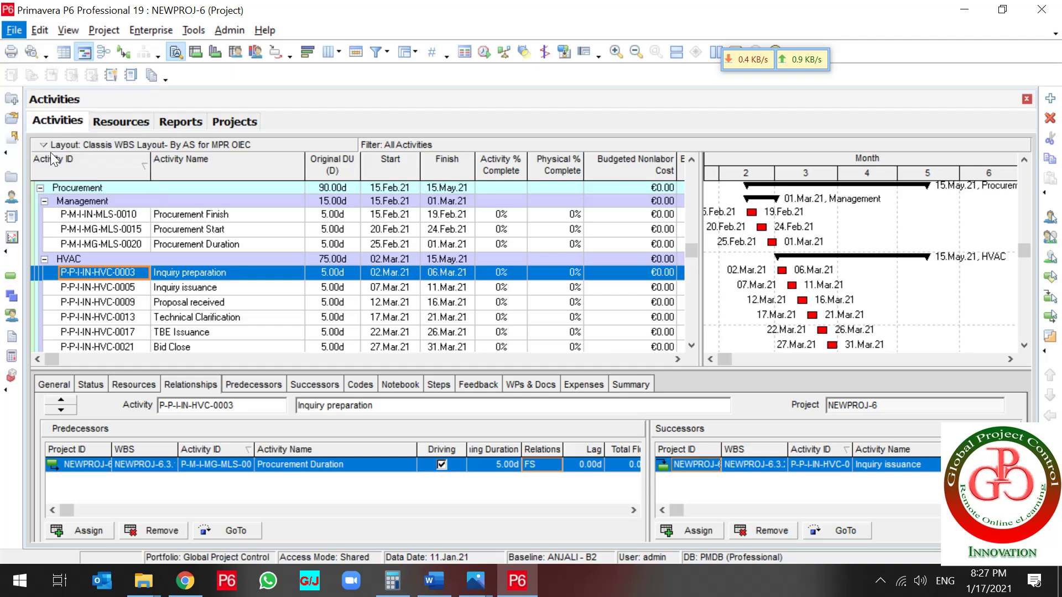
pyautogui.click(391, 302)
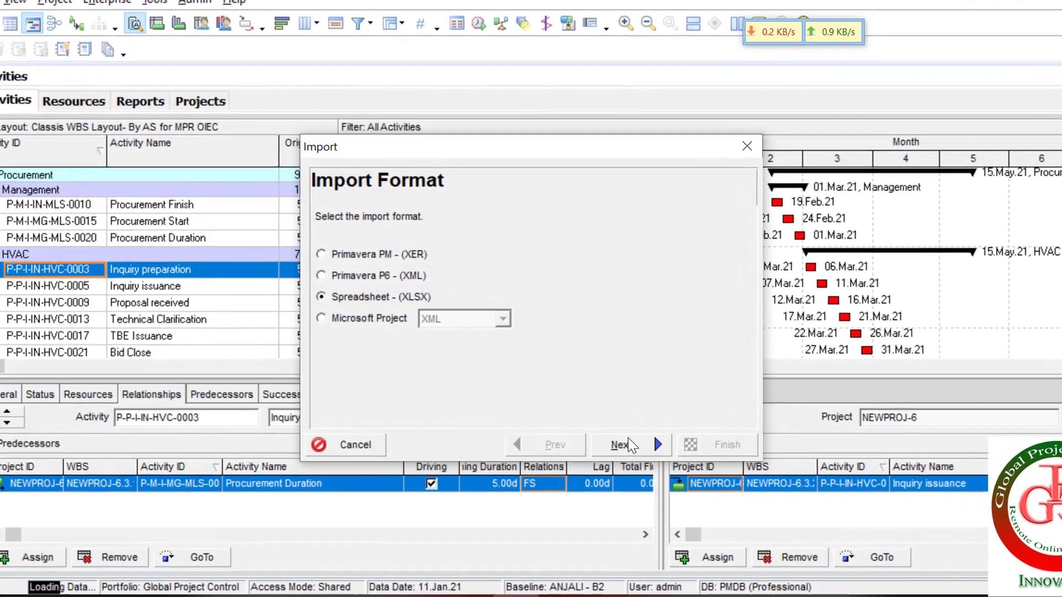
pyautogui.click(628, 444)
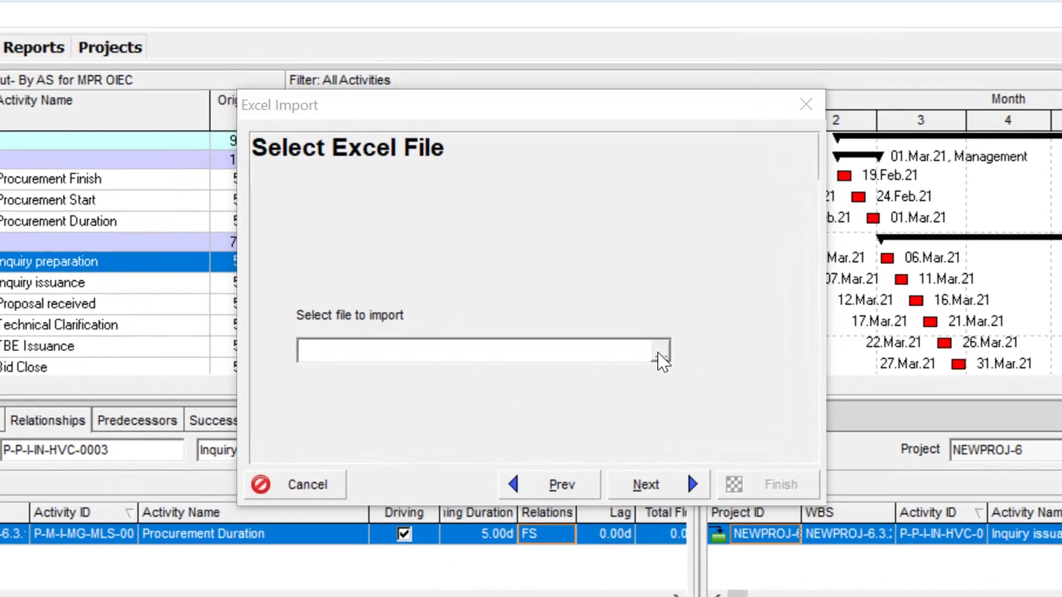
pyautogui.click(659, 353)
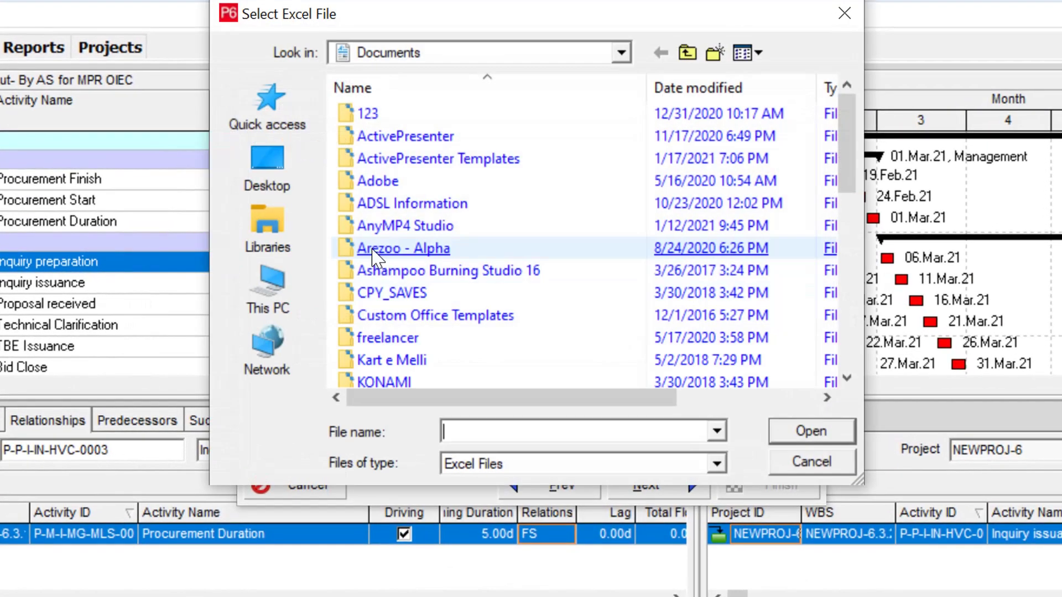
pyautogui.click(307, 172)
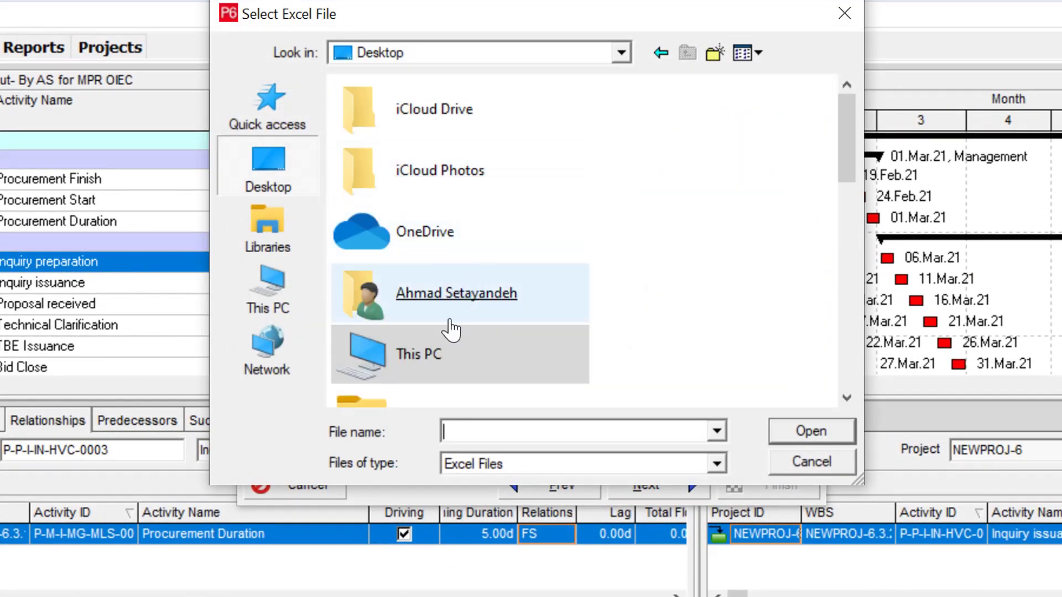
pyautogui.scroll(-2, 446, 323)
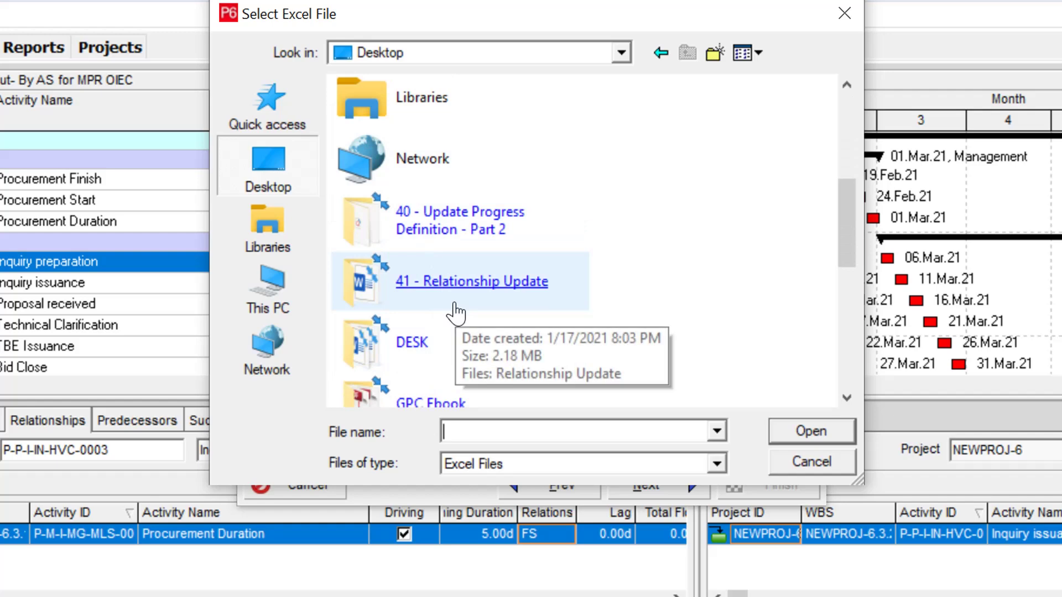
pyautogui.scroll(-1, 457, 313)
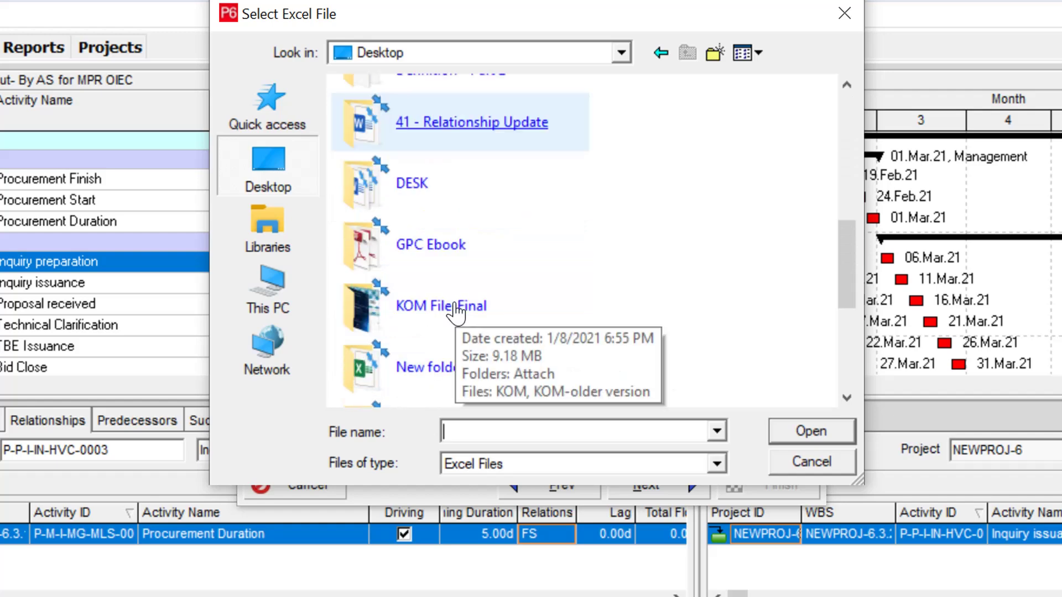
pyautogui.scroll(-1, 456, 314)
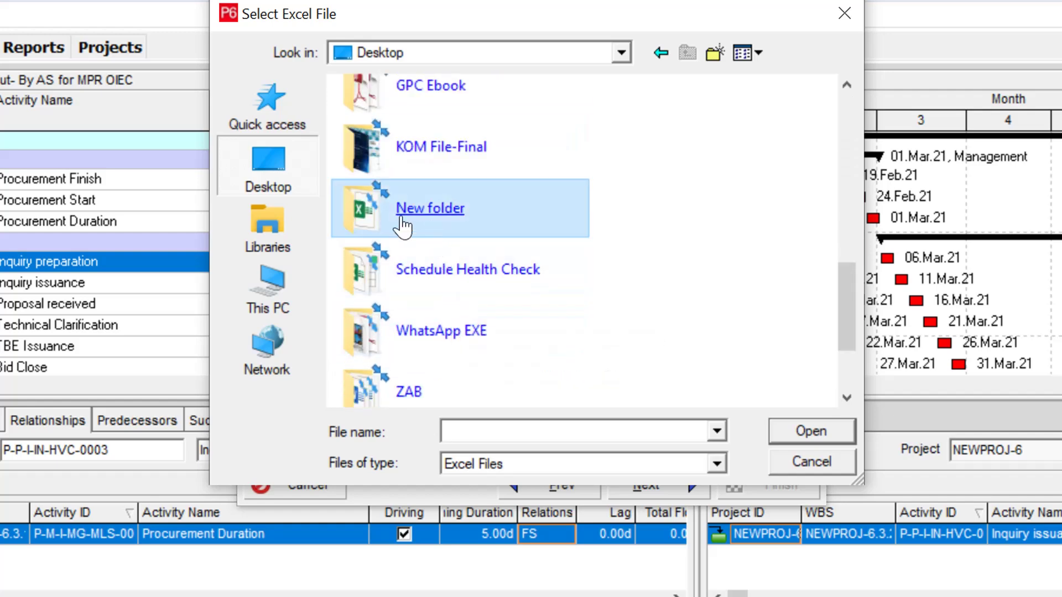
pyautogui.doubleClick(403, 227)
pyautogui.click(396, 119)
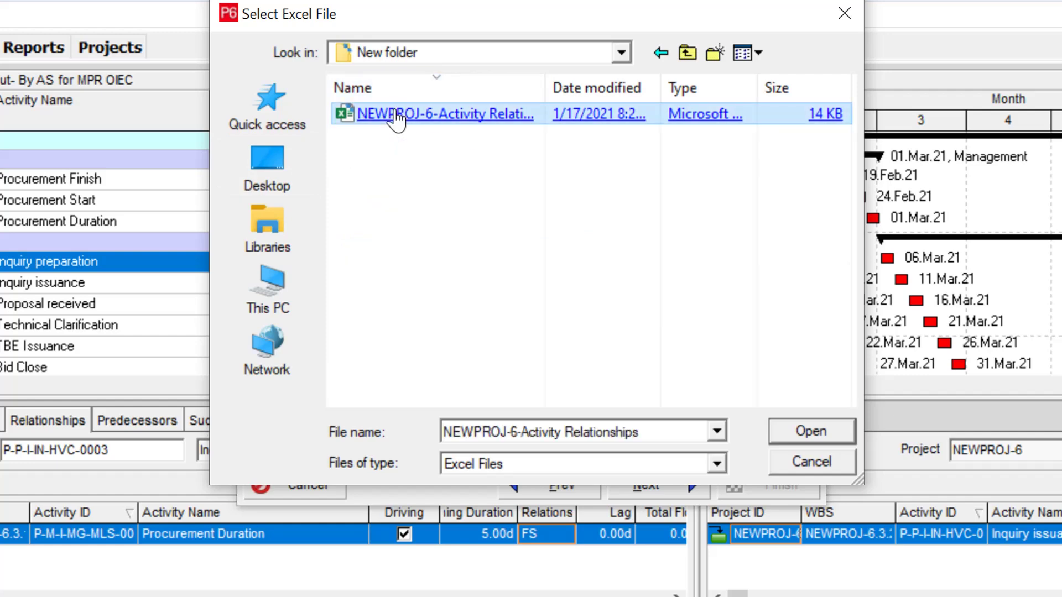
pyautogui.doubleClick(396, 119)
# Import Activity Relationships only into existing project NEWPROJ-6
pyautogui.click(642, 486)
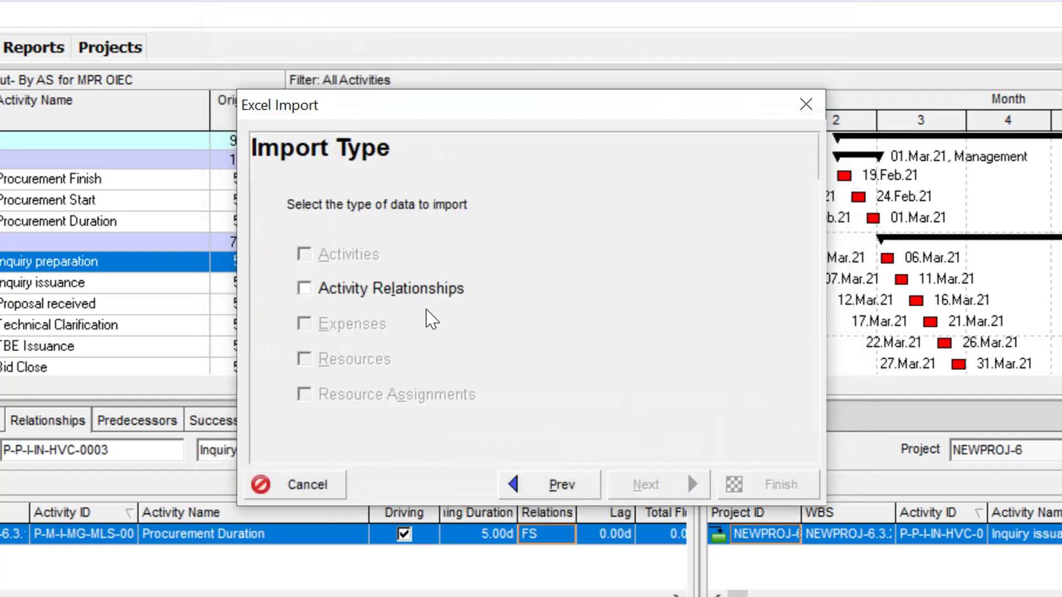
pyautogui.click(386, 289)
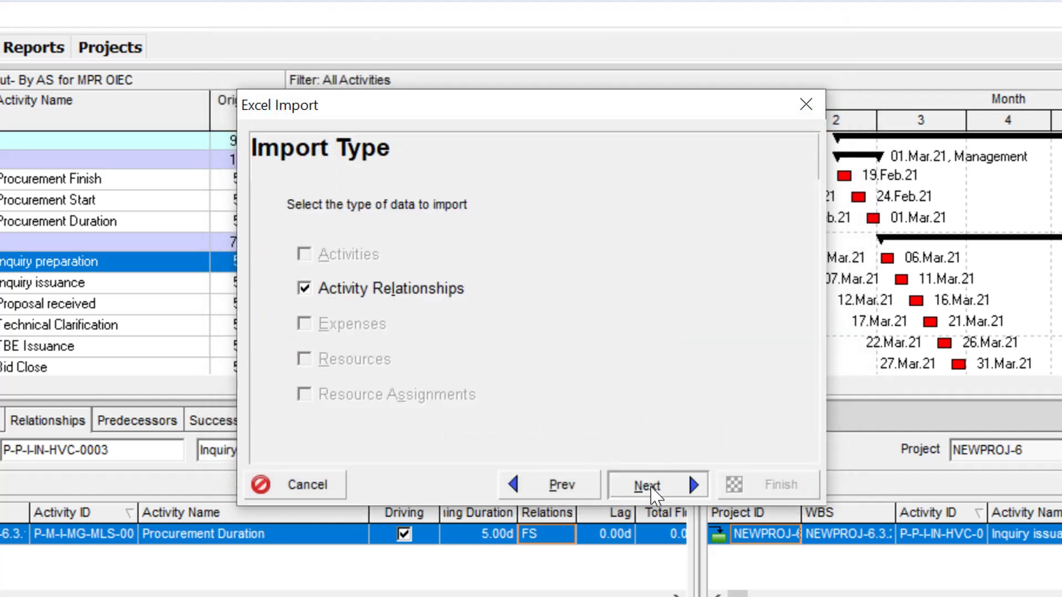
pyautogui.click(647, 487)
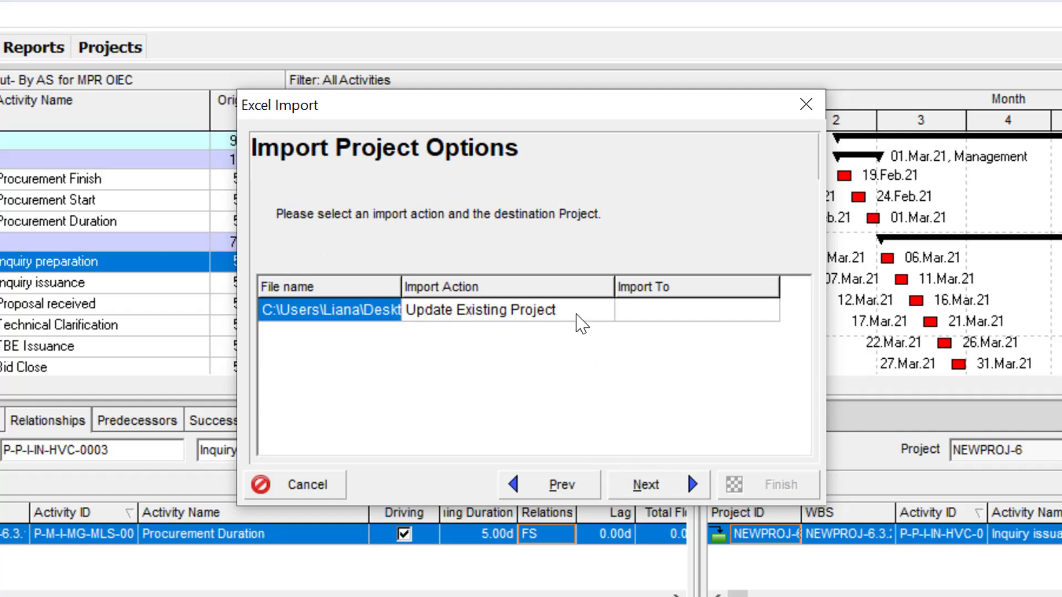
pyautogui.click(688, 326)
pyautogui.click(748, 317)
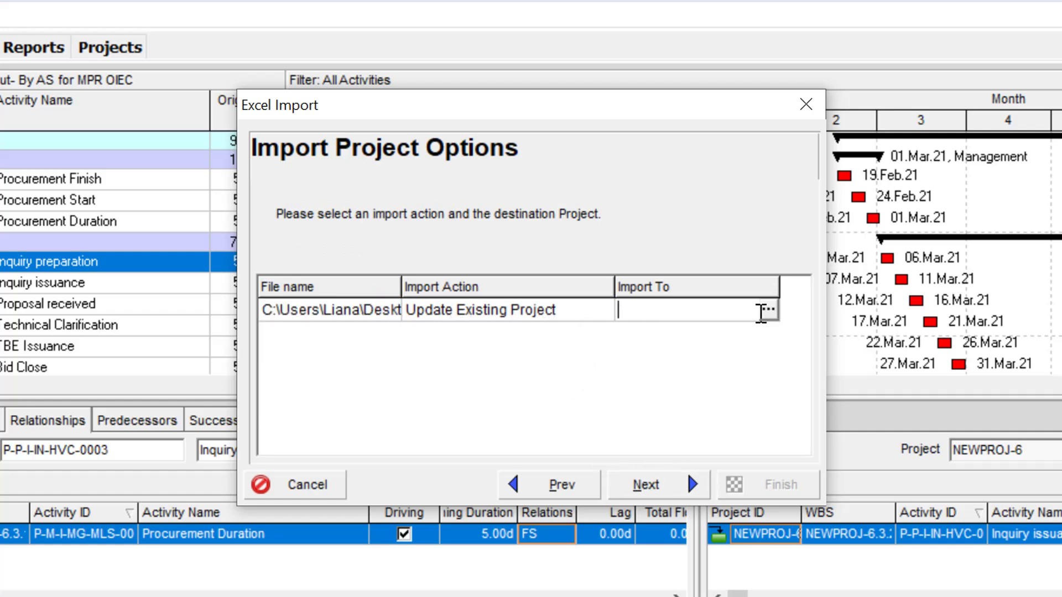
pyautogui.click(765, 309)
pyautogui.doubleClick(530, 246)
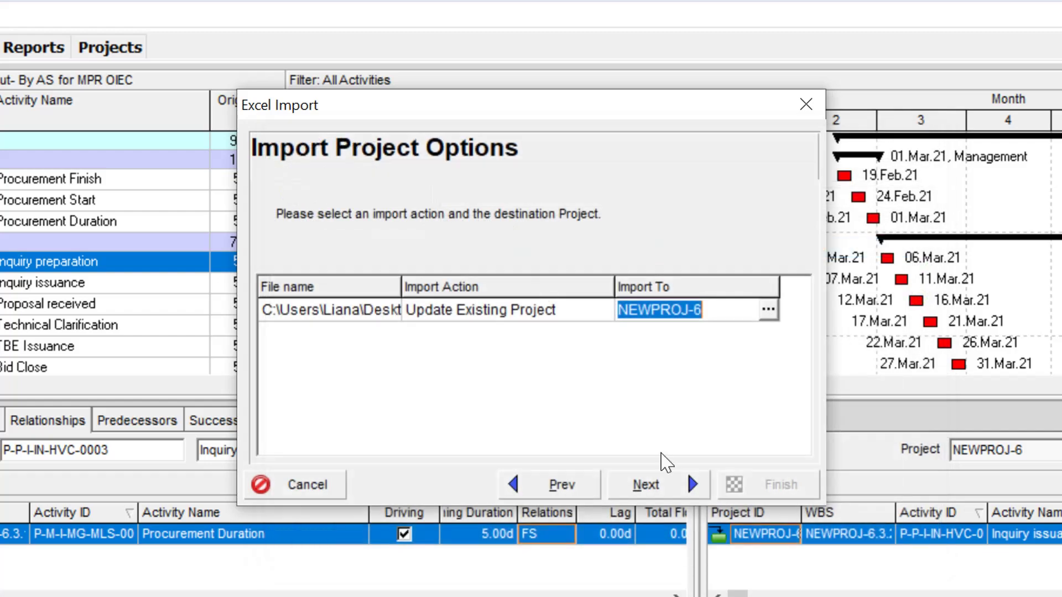
pyautogui.click(671, 486)
pyautogui.click(771, 486)
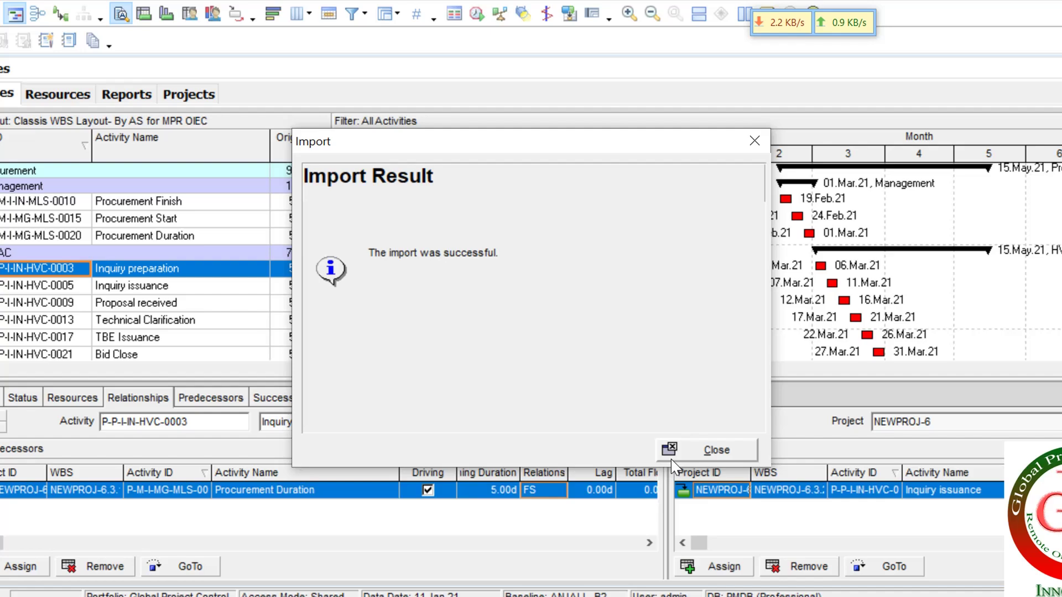
# Step through the HVAC activities to confirm their procurement links are now SS
pyautogui.click(730, 492)
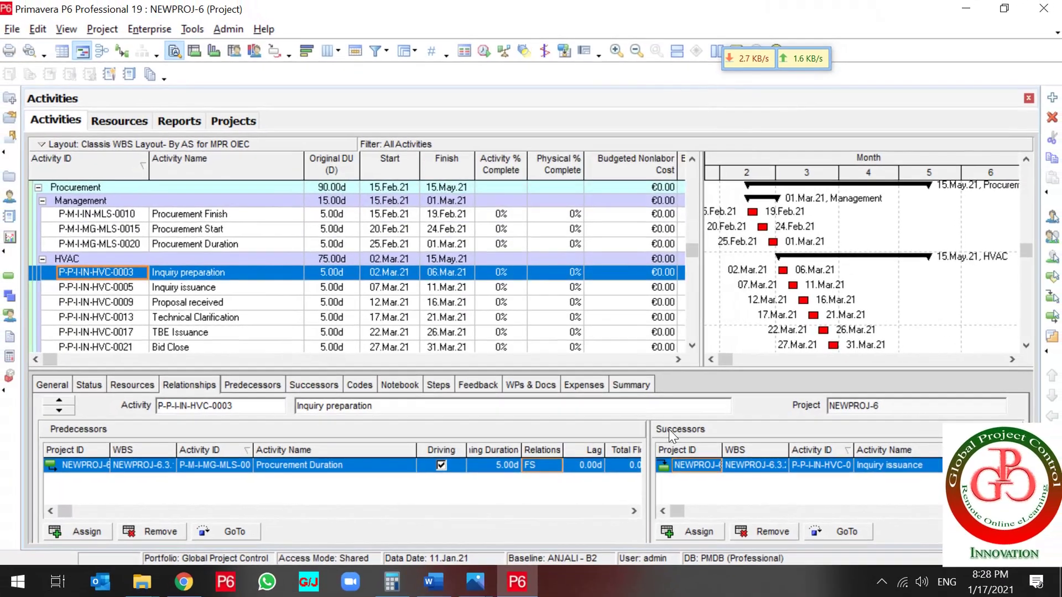
pyautogui.scroll(-4, 260, 308)
pyautogui.click(260, 308)
pyautogui.press('Up')
pyautogui.press('Up')
pyautogui.press('Up')
pyautogui.press('Up')
pyautogui.press('Up')
pyautogui.press('Up')
pyautogui.press('Up')
pyautogui.press('Up')
pyautogui.press('Up')
pyautogui.press('Up')
pyautogui.press('Up')
pyautogui.press('Up')
pyautogui.press('Up')
pyautogui.press('Up')
pyautogui.press('Up')
pyautogui.press('Up')
pyautogui.press('Up')
pyautogui.press('Down')
pyautogui.press('Down')
pyautogui.press('Down')
pyautogui.press('Down')
pyautogui.press('Down')
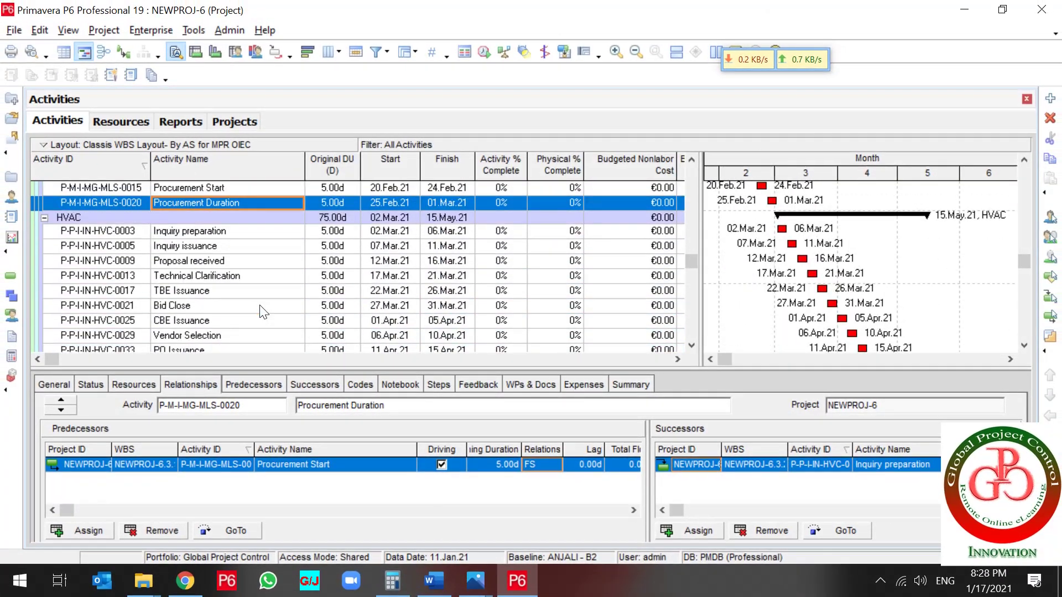
pyautogui.press('Down')
pyautogui.press('Down')
pyautogui.press('Down')
pyautogui.press('Down')
pyautogui.press('Down')
pyautogui.press('Down')
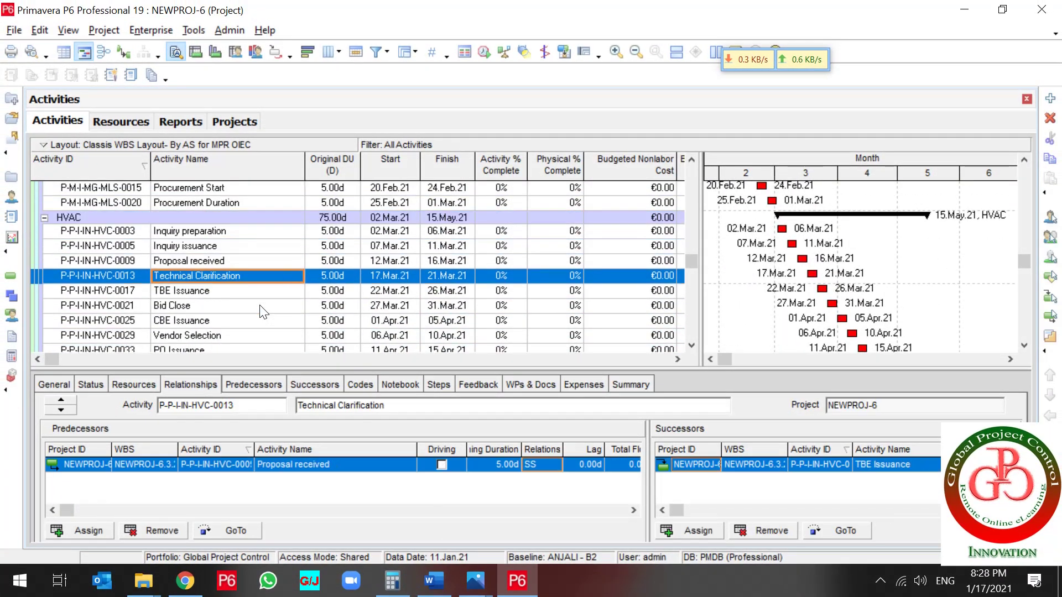
pyautogui.press('Down')
pyautogui.press('Down')
pyautogui.press('Down')
pyautogui.press('Down')
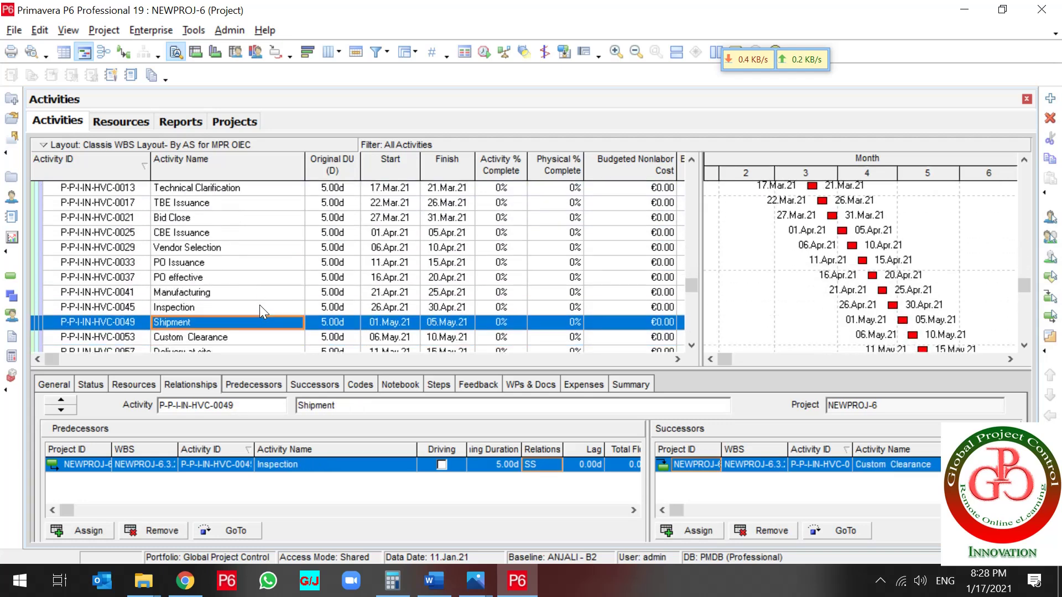
# Reschedule the project with F9 and review the updated HVAC dates
pyautogui.press('F9')
pyautogui.press('Return')
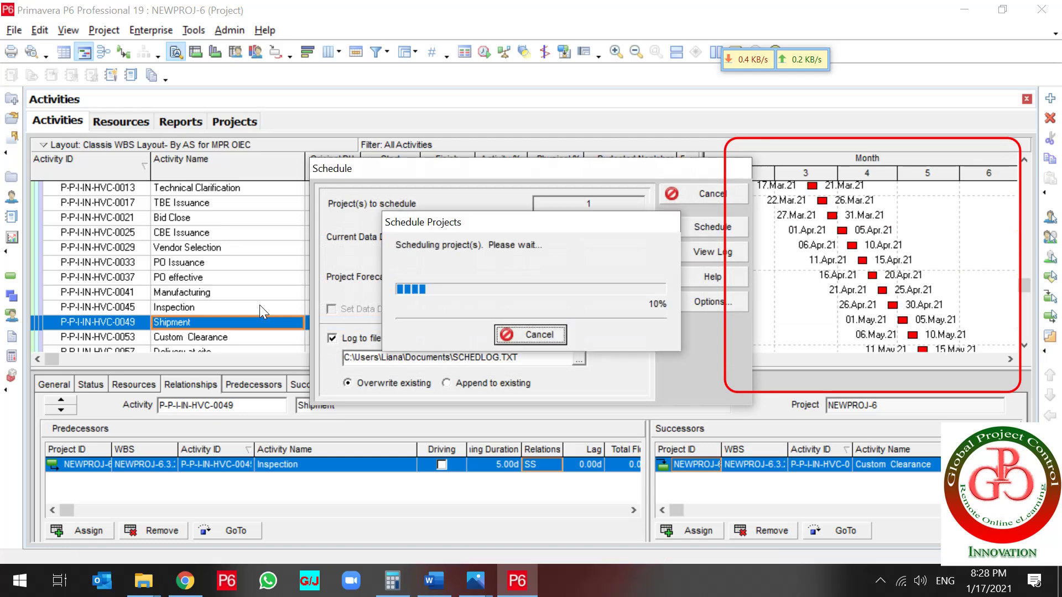
pyautogui.scroll(1, 874, 276)
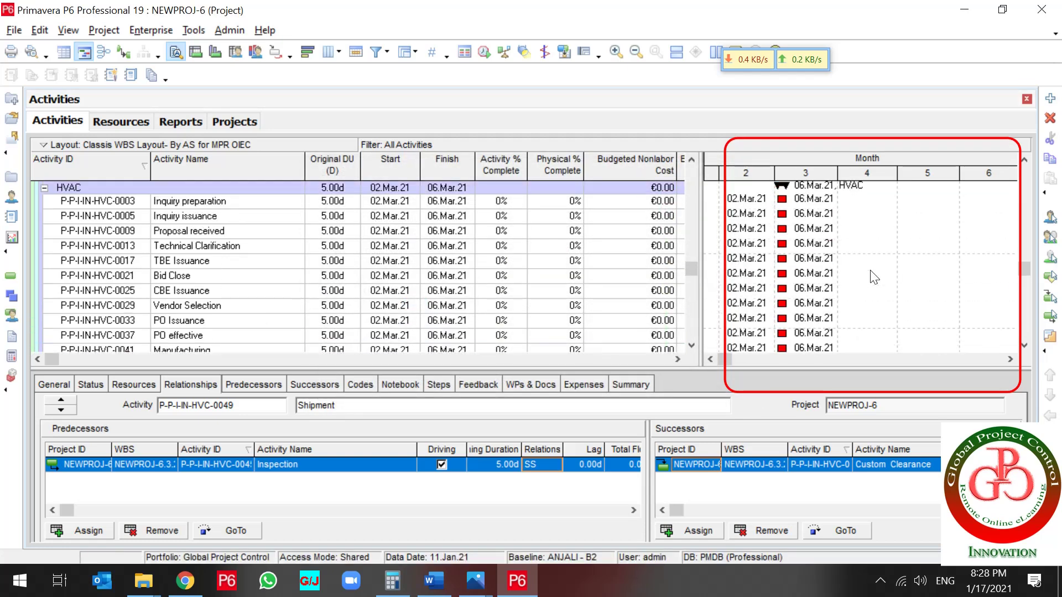
pyautogui.scroll(-2, 874, 277)
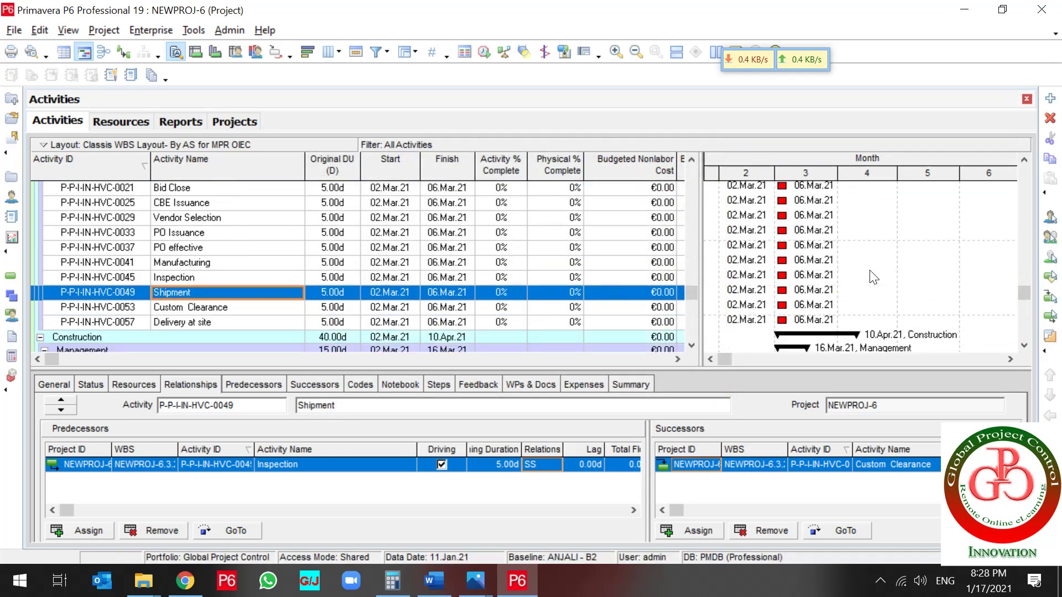
pyautogui.scroll(-1, 874, 277)
pyautogui.scroll(2, 874, 277)
pyautogui.scroll(2, 874, 276)
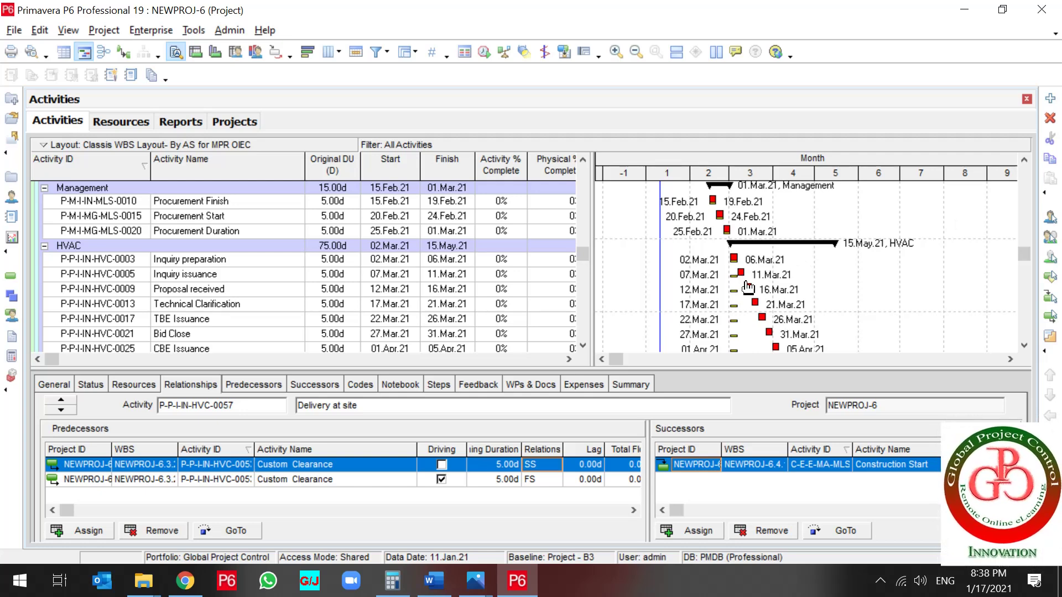
pyautogui.scroll(-2, 755, 286)
pyautogui.scroll(-2, 758, 287)
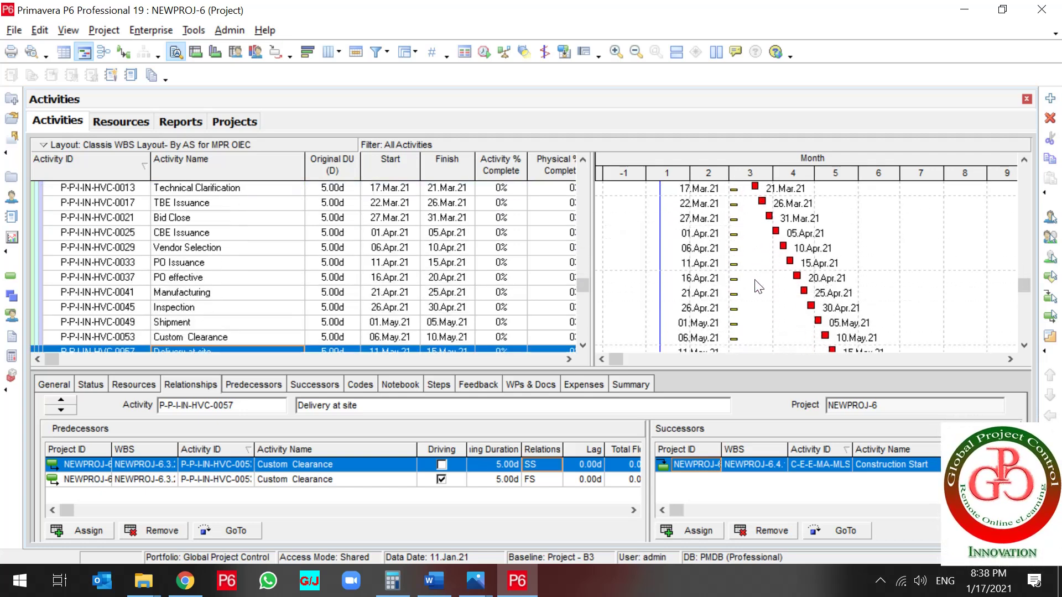
pyautogui.scroll(2, 757, 287)
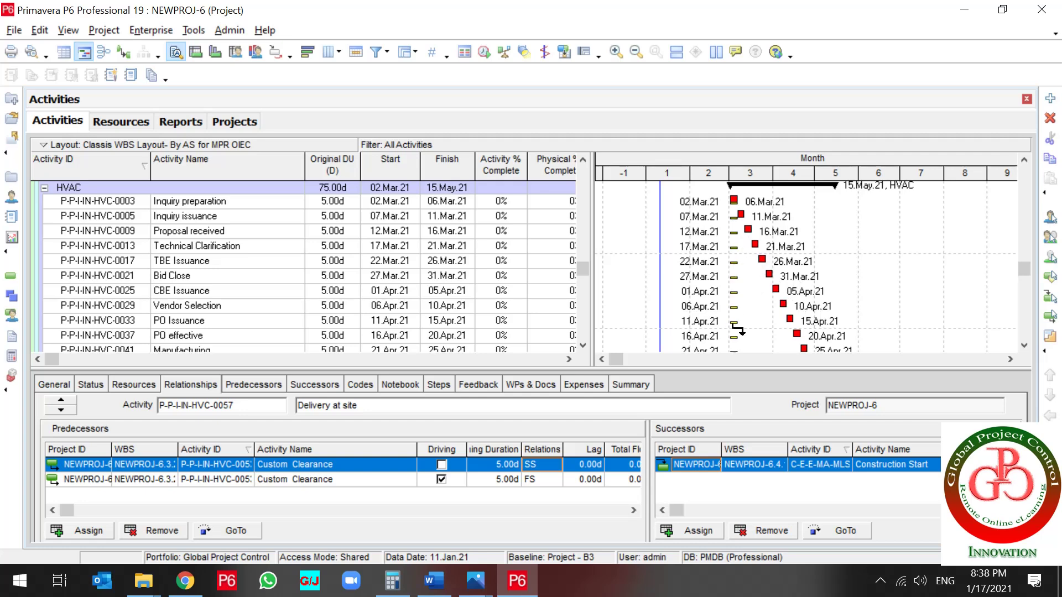
pyautogui.scroll(2, 732, 270)
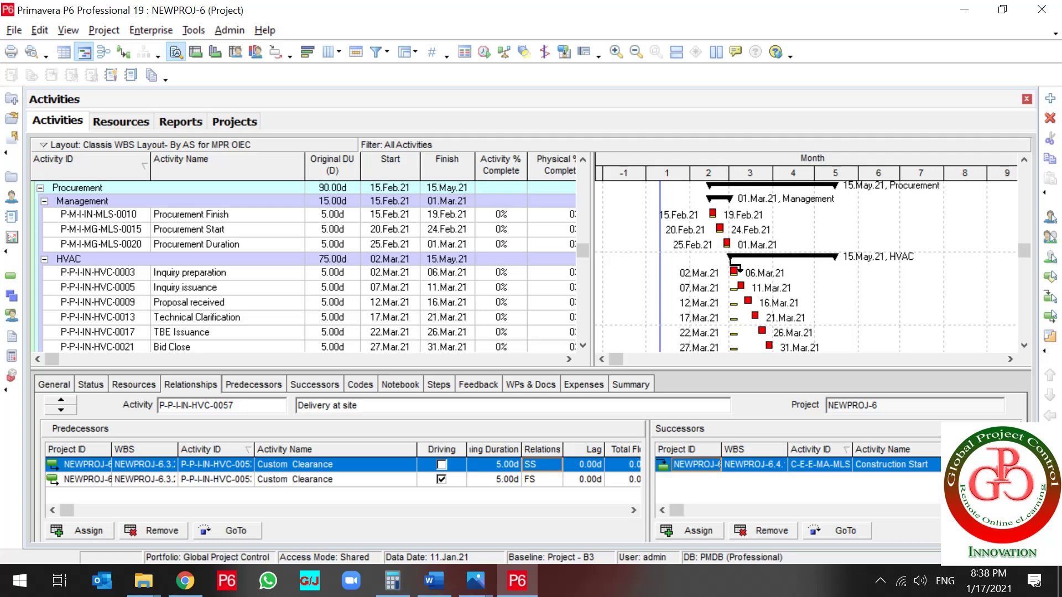
pyautogui.scroll(-3, 736, 270)
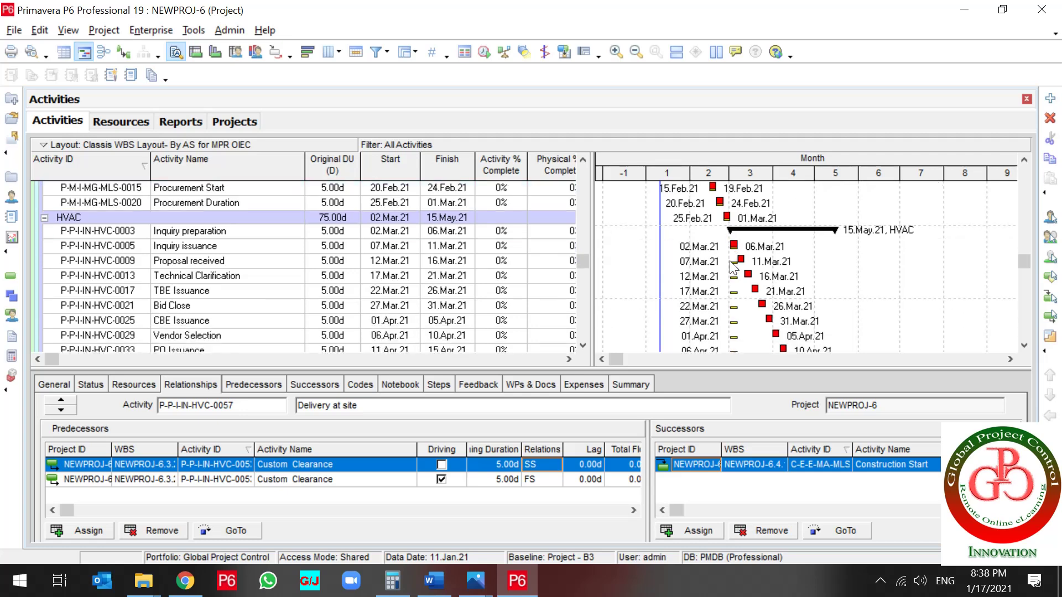